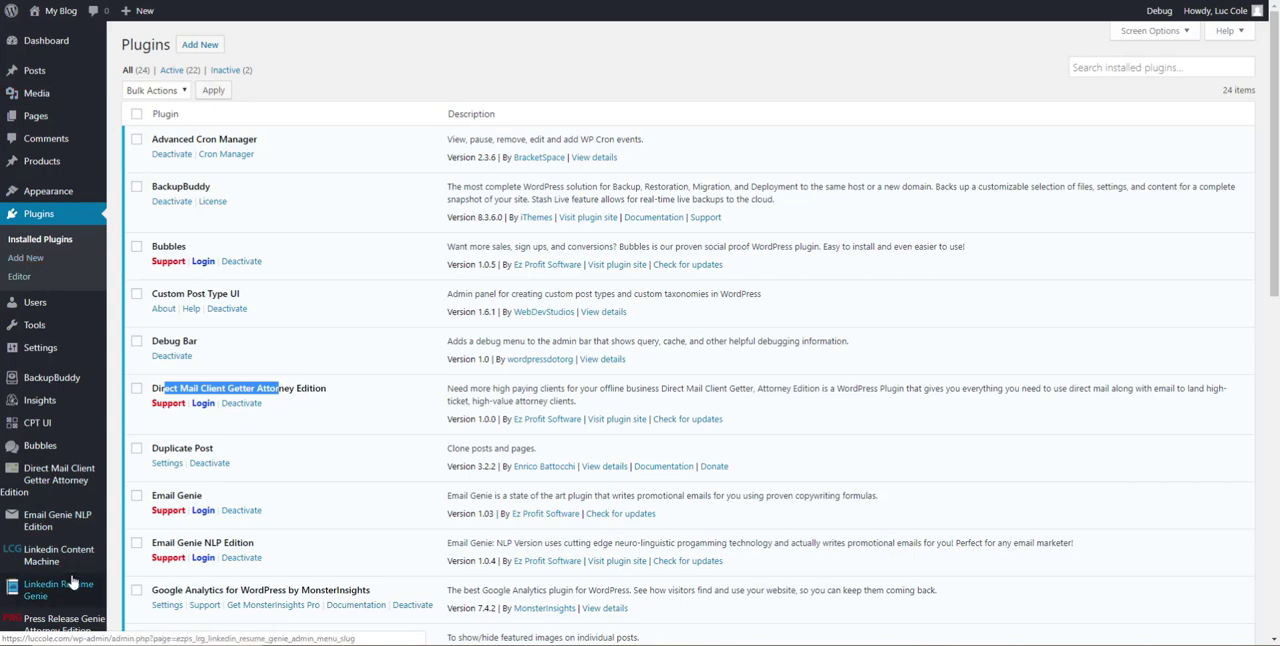
Open the main page of the Direct Mail Client Getter Attorney Edition plugin
{"action": "scroll", "coordinate": [30, 300], "scroll_direction": "down", "scroll_amount": 3}
{"action": "mouse_move", "coordinate": [40, 274]}
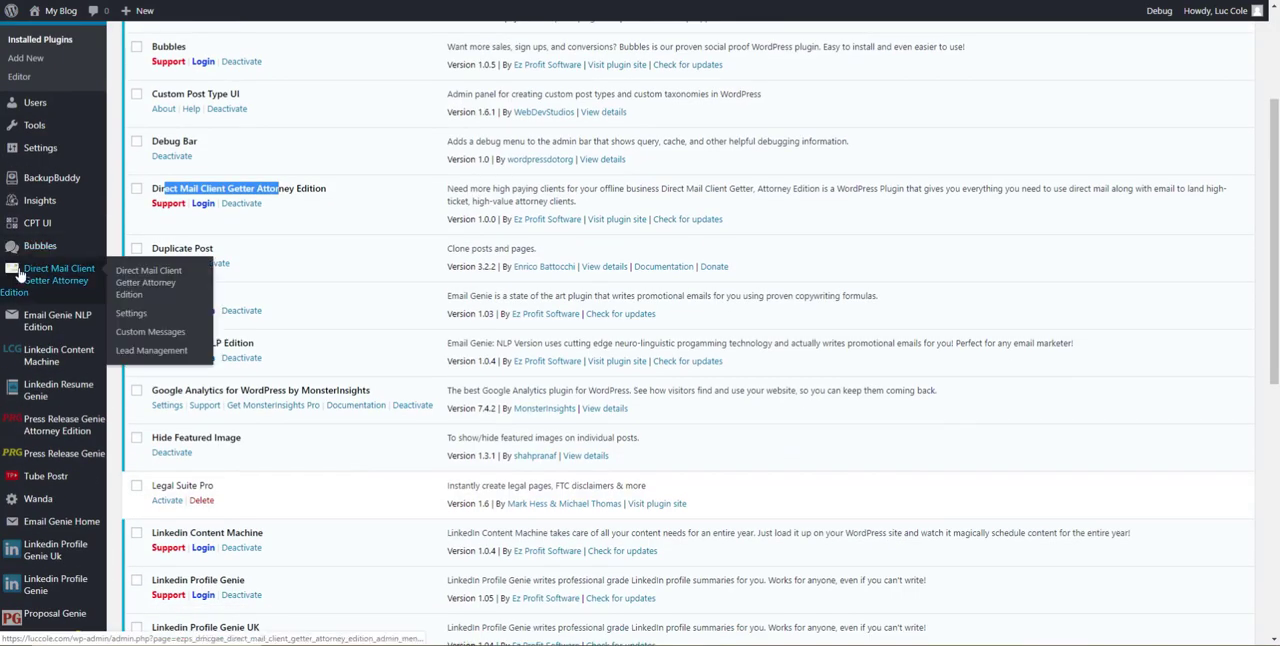
{"action": "left_click", "coordinate": [78, 282]}
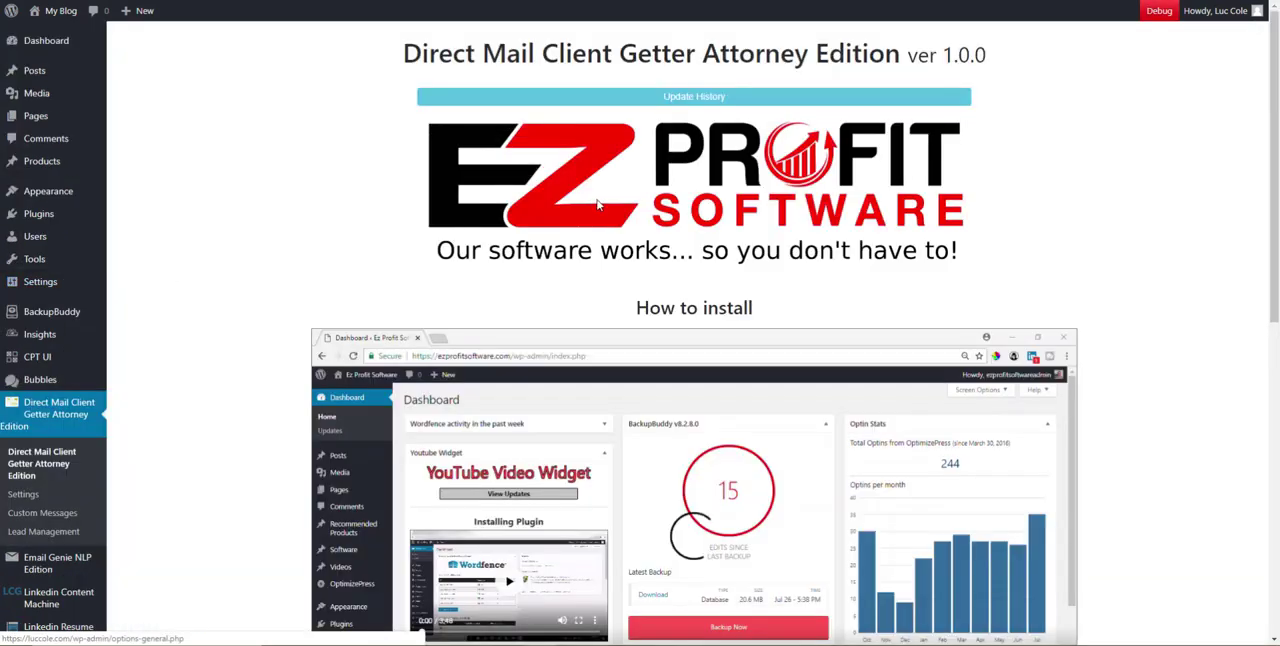
View the plugin's update history and close it again
{"action": "scroll", "coordinate": [725, 201], "scroll_direction": "down", "scroll_amount": 2}
{"action": "scroll", "coordinate": [725, 201], "scroll_direction": "up", "scroll_amount": 1}
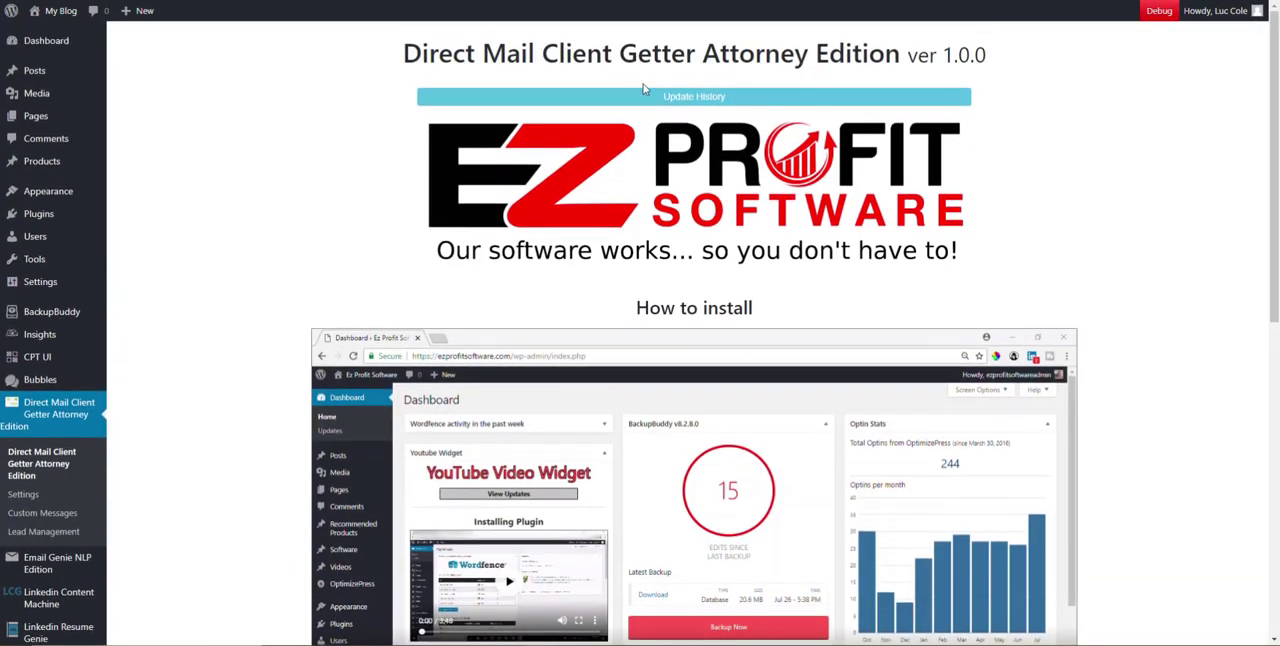
{"action": "left_click_drag", "start_coordinate": [406, 57], "coordinate": [484, 57]}
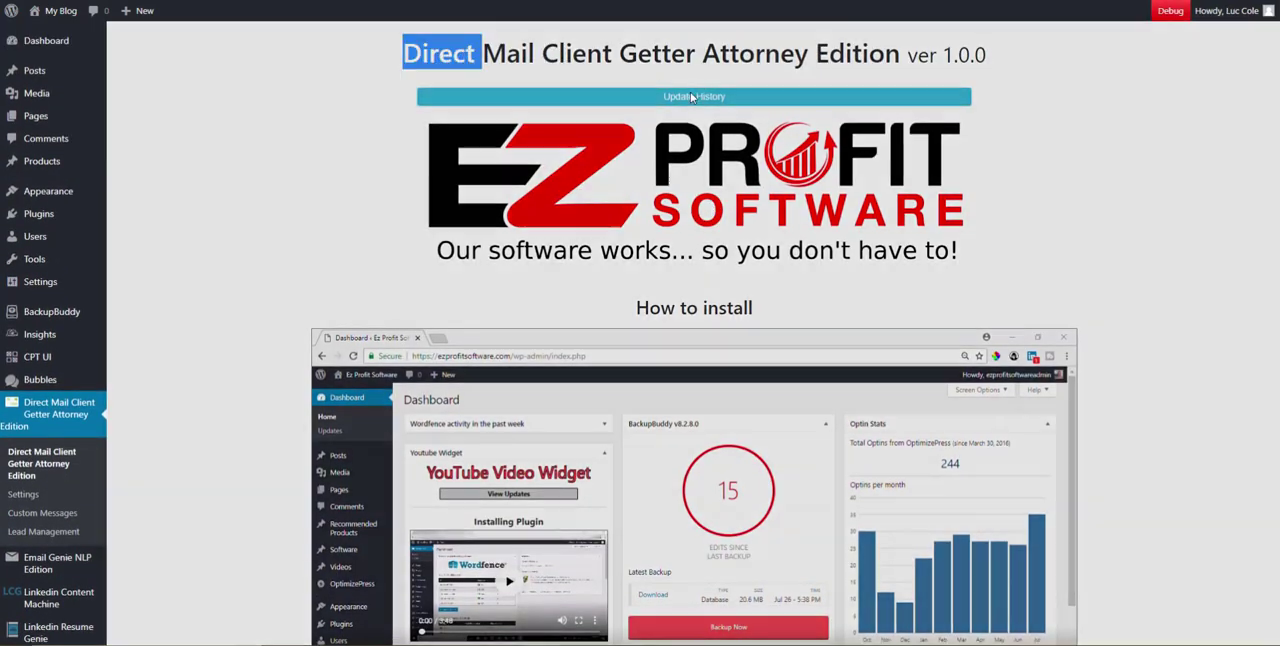
{"action": "left_click", "coordinate": [692, 97]}
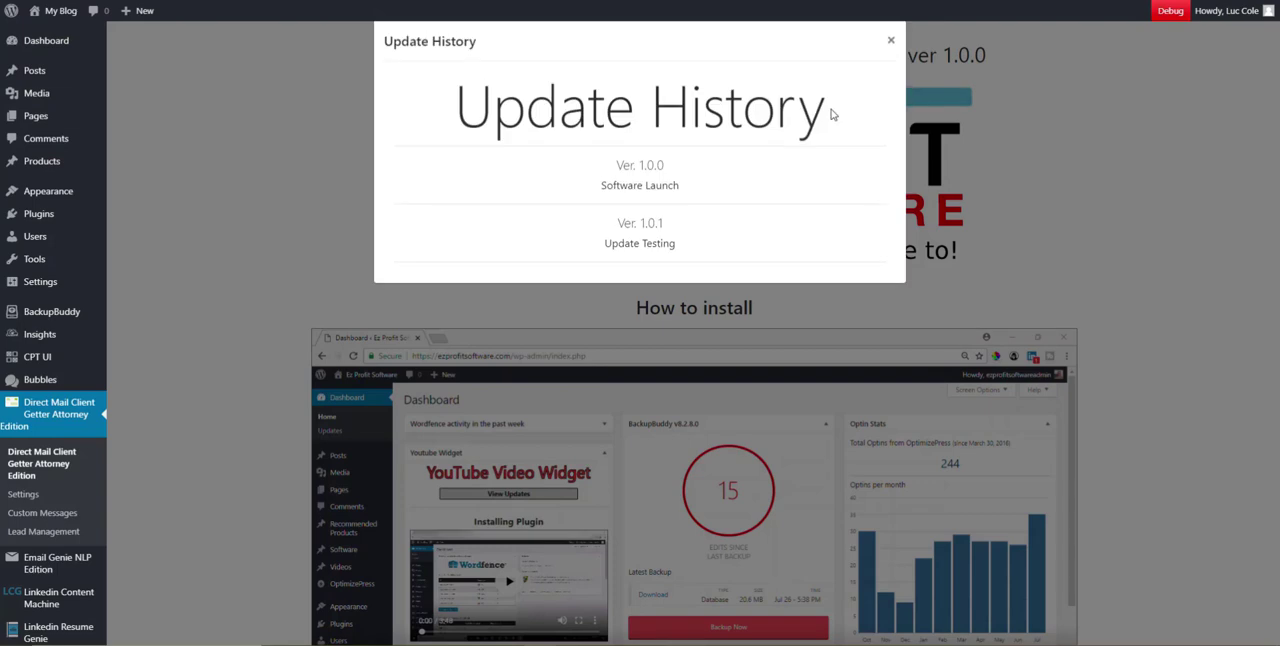
{"action": "left_click", "coordinate": [891, 41]}
Examine the How to install and How to use video sections on the plugin page
{"action": "scroll", "coordinate": [688, 271], "scroll_direction": "down", "scroll_amount": 2}
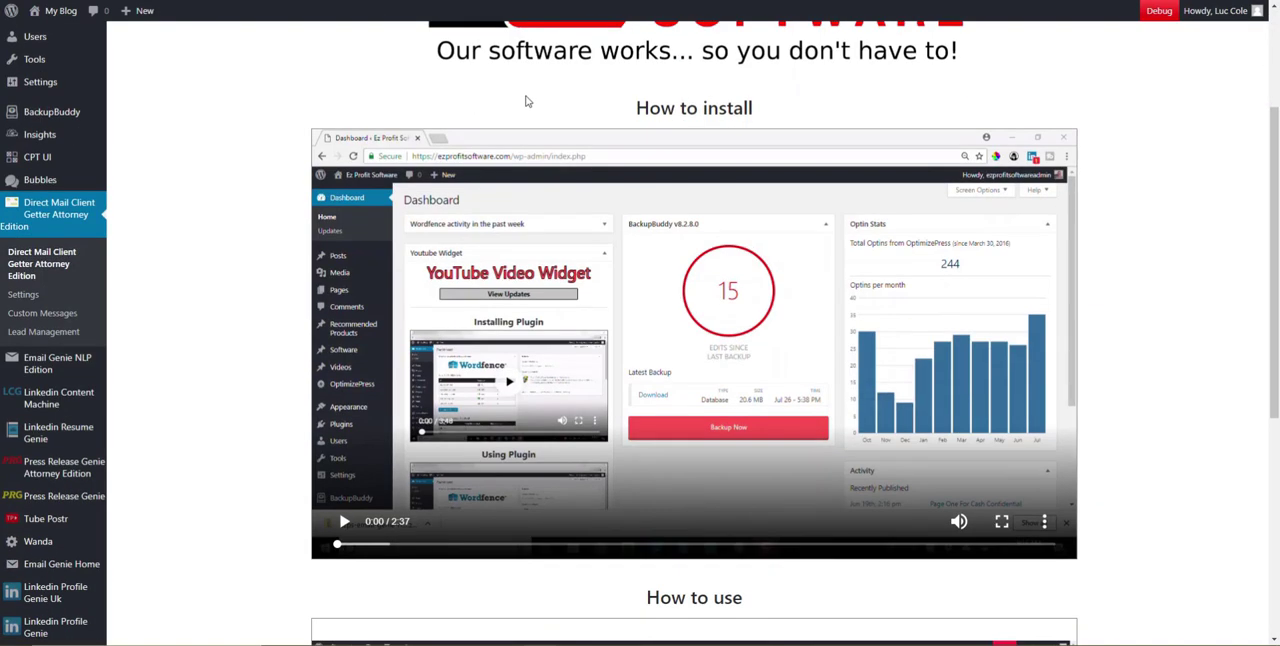
{"action": "left_click_drag", "start_coordinate": [546, 104], "coordinate": [857, 107]}
{"action": "left_click_drag", "start_coordinate": [745, 107], "coordinate": [764, 114]}
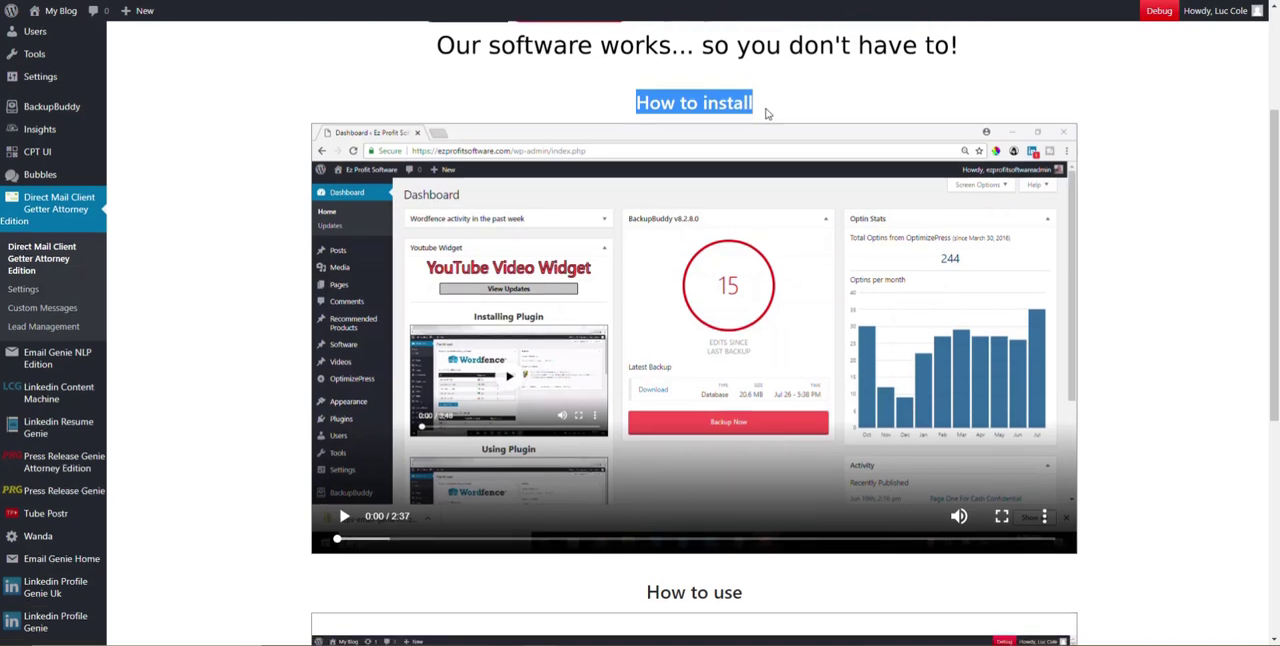
{"action": "scroll", "coordinate": [764, 114], "scroll_direction": "down", "scroll_amount": 4}
{"action": "left_click_drag", "start_coordinate": [648, 193], "coordinate": [793, 206]}
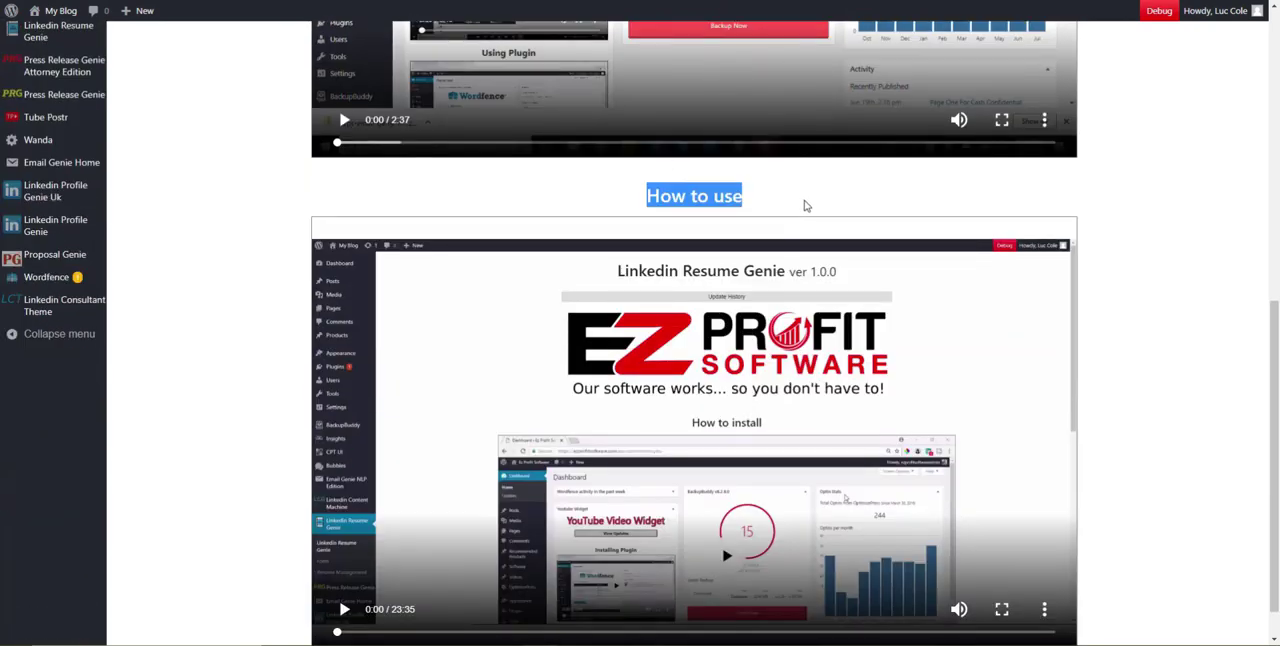
{"action": "scroll", "coordinate": [716, 213], "scroll_direction": "down", "scroll_amount": 1}
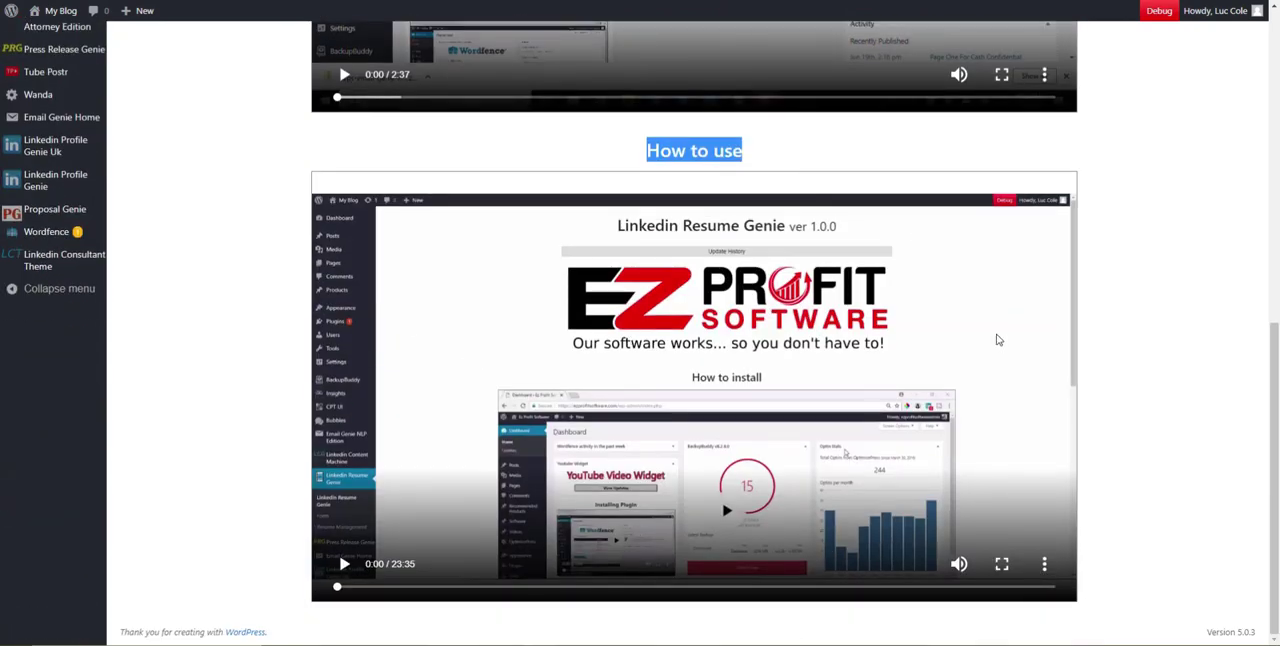
{"action": "scroll", "coordinate": [328, 233], "scroll_direction": "up", "scroll_amount": 3}
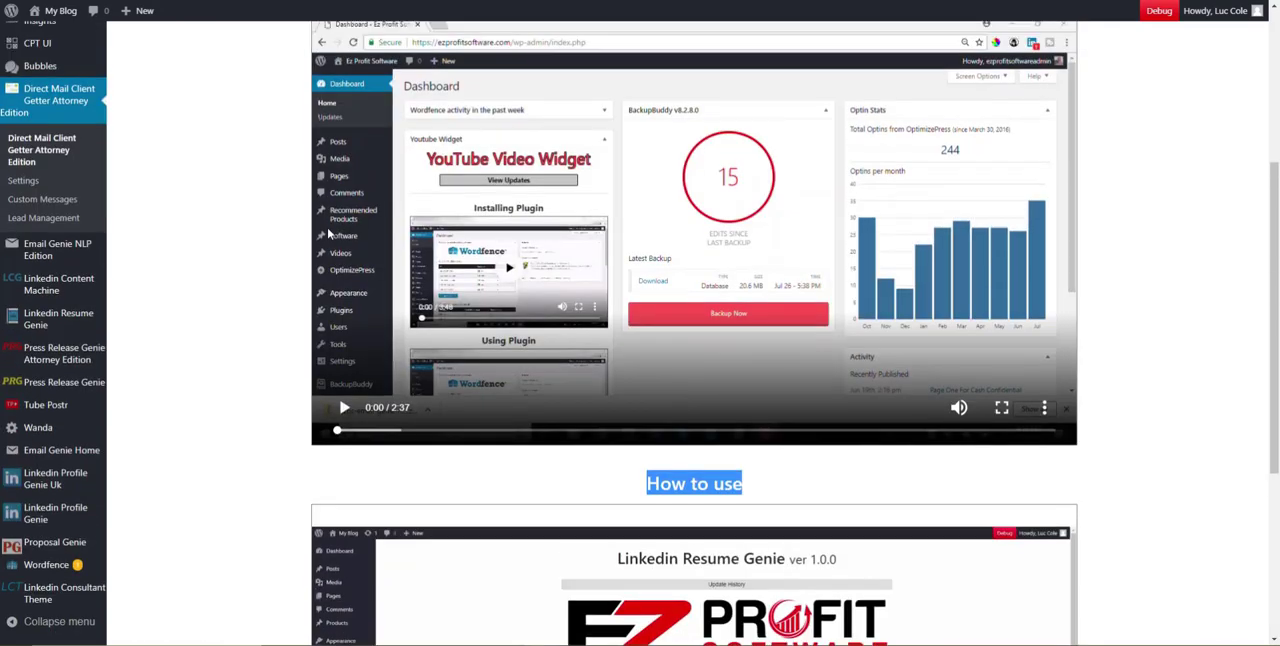
{"action": "scroll", "coordinate": [209, 178], "scroll_direction": "up", "scroll_amount": 2}
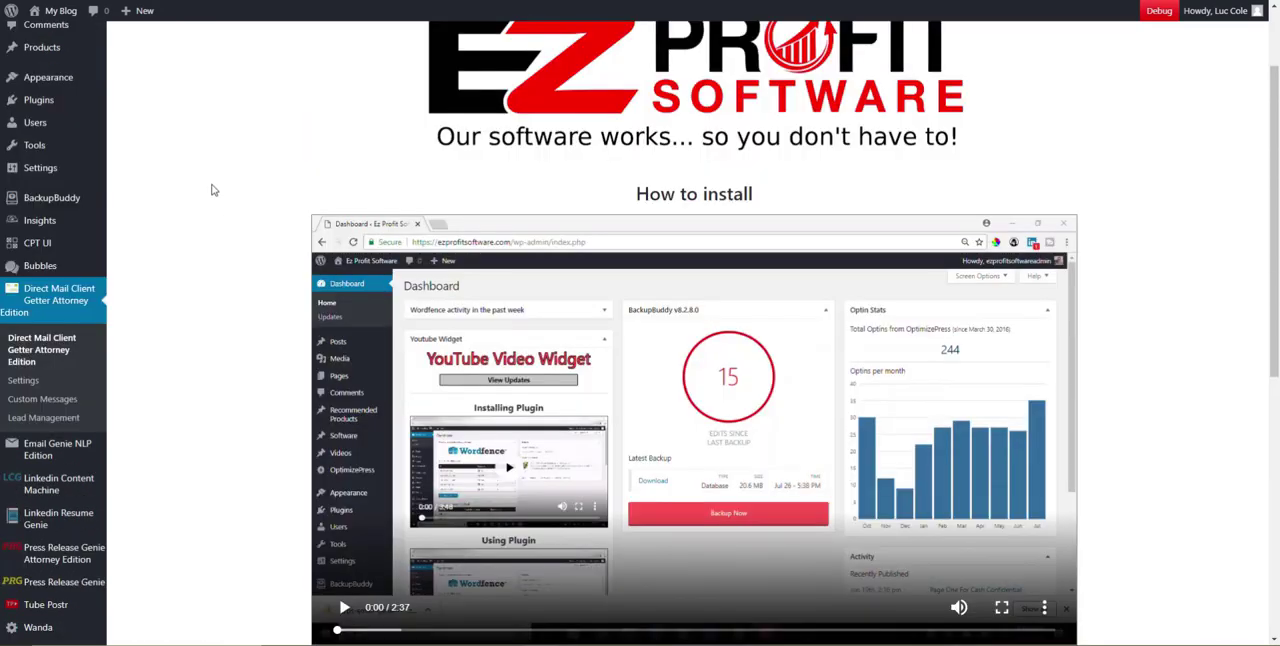
Open the plugin's settings and clear the First Name, Cell Number, Phone Number, Email, Fax and Zip fields
{"action": "left_click", "coordinate": [30, 382]}
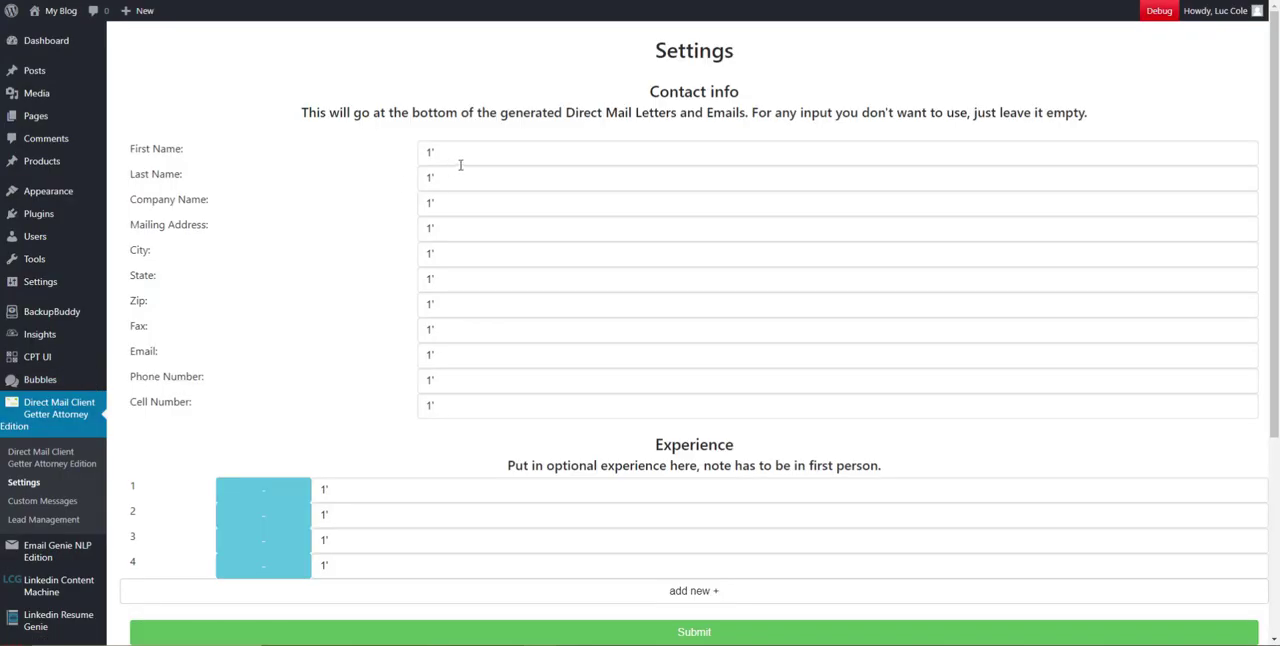
{"action": "left_click_drag", "start_coordinate": [460, 160], "coordinate": [377, 156]}
{"action": "key", "text": "BackSpace"}
{"action": "left_click_drag", "start_coordinate": [468, 403], "coordinate": [377, 300]}
{"action": "key", "text": "BackSpace"}
Clear the State, City, Mailing Address, Company Name and Last Name fields in the contact info
{"action": "key", "text": "BackSpace"}
{"action": "key", "text": "BackSpace"}
{"action": "key", "text": "BackSpace"}
{"action": "left_click_drag", "start_coordinate": [457, 277], "coordinate": [381, 280]}
{"action": "key", "text": "BackSpace"}
{"action": "left_click_drag", "start_coordinate": [457, 249], "coordinate": [377, 252]}
{"action": "key", "text": "BackSpace"}
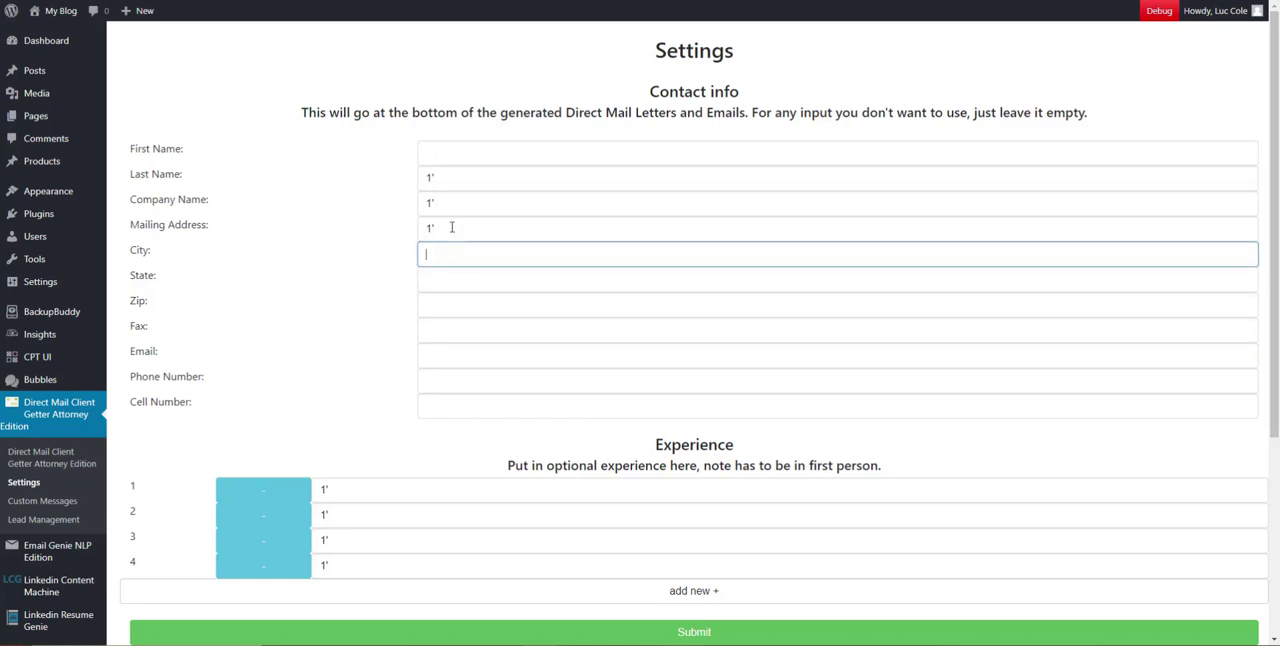
{"action": "key", "text": "BackSpace"}
{"action": "left_click_drag", "start_coordinate": [449, 223], "coordinate": [398, 210]}
{"action": "key", "text": "BackSpace"}
{"action": "left_click_drag", "start_coordinate": [466, 176], "coordinate": [390, 180]}
{"action": "key", "text": "BackSpace"}
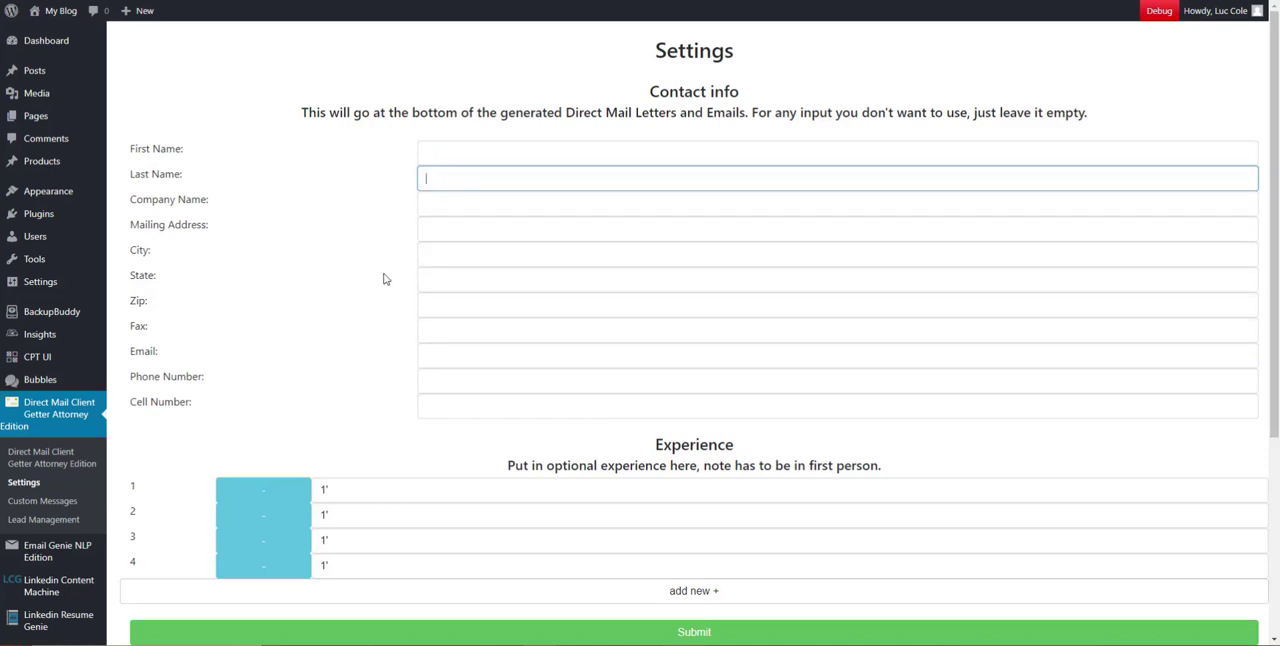
Remove all four existing entries from the Experience section
{"action": "left_click", "coordinate": [224, 570]}
{"action": "left_click", "coordinate": [274, 546]}
{"action": "left_click", "coordinate": [277, 520]}
{"action": "left_click", "coordinate": [277, 494]}
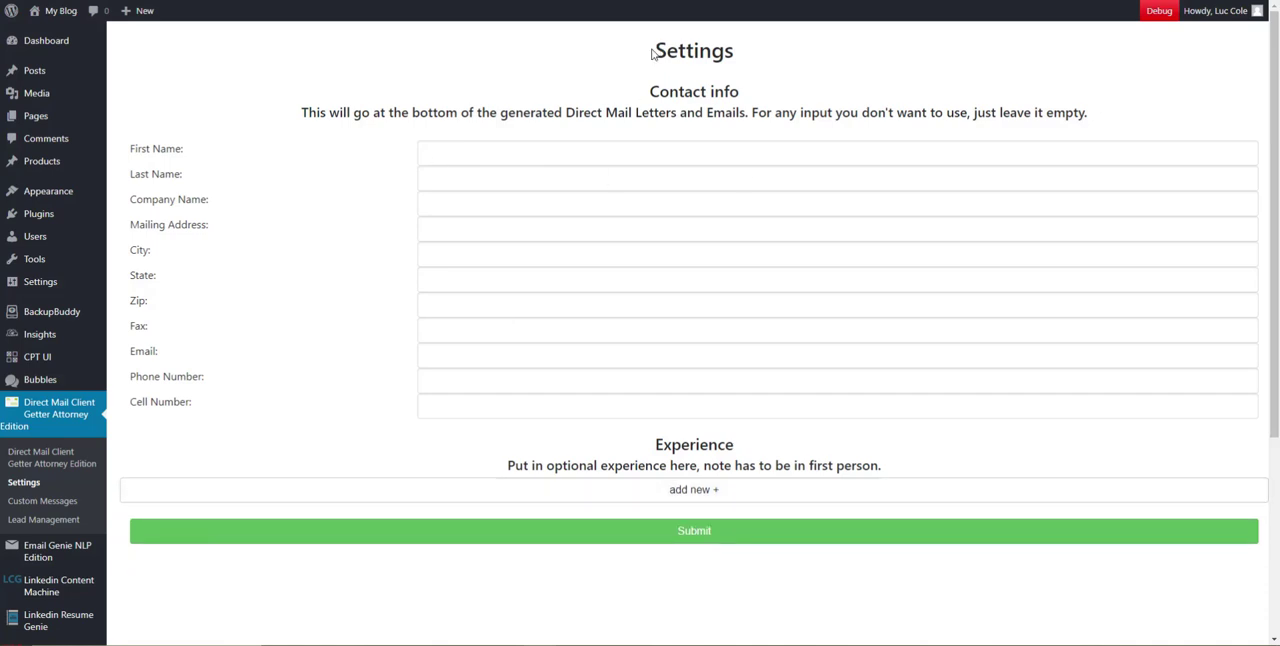
Read the contact info instructions and the list of contact fields
{"action": "left_click_drag", "start_coordinate": [653, 90], "coordinate": [802, 105]}
{"action": "left_click", "coordinate": [352, 128]}
{"action": "left_click_drag", "start_coordinate": [389, 112], "coordinate": [1133, 132]}
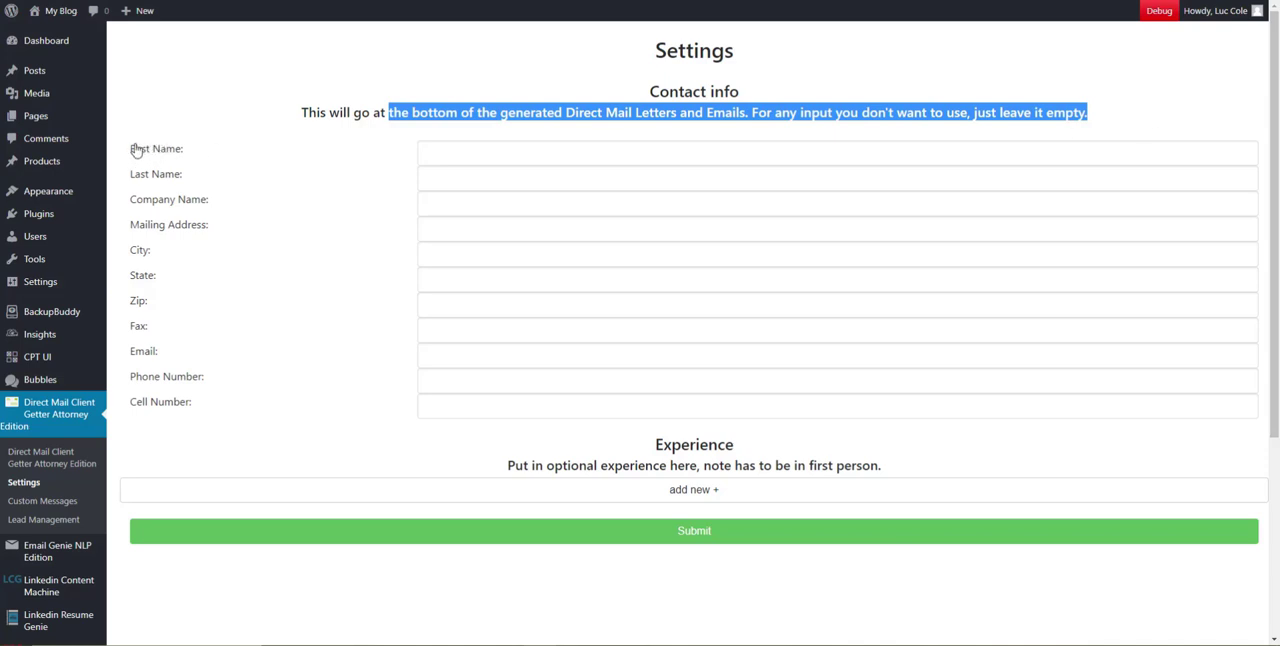
{"action": "left_click_drag", "start_coordinate": [131, 149], "coordinate": [338, 391]}
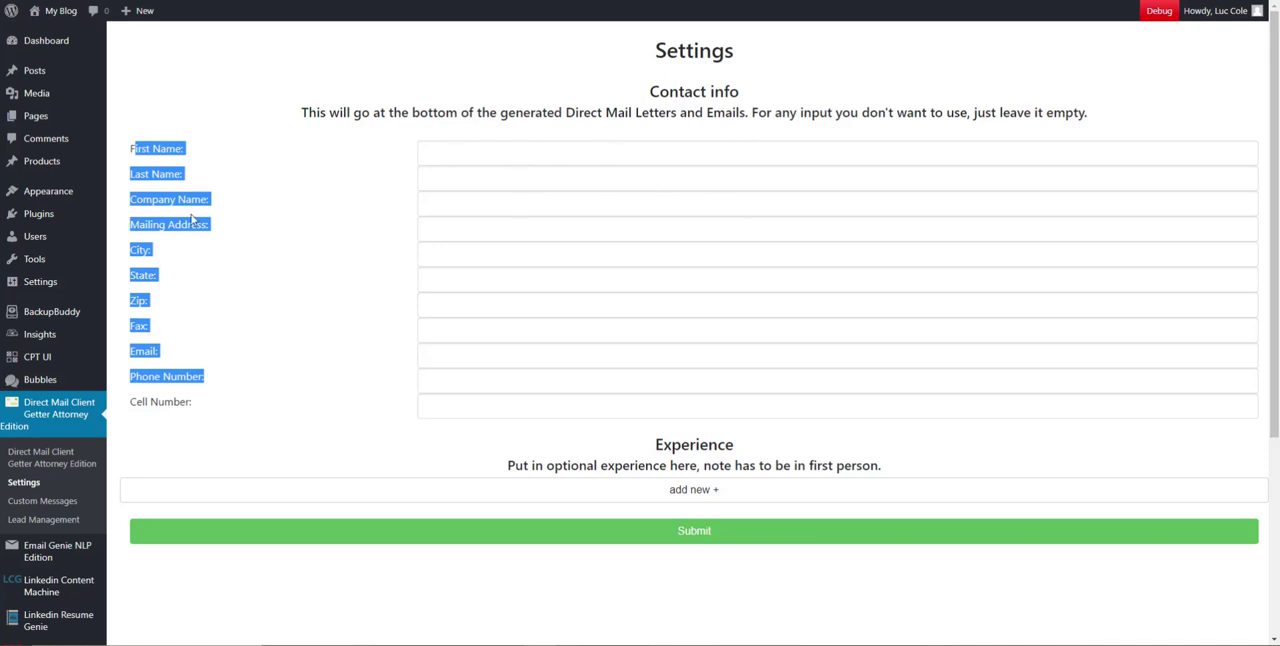
{"action": "left_click", "coordinate": [543, 142]}
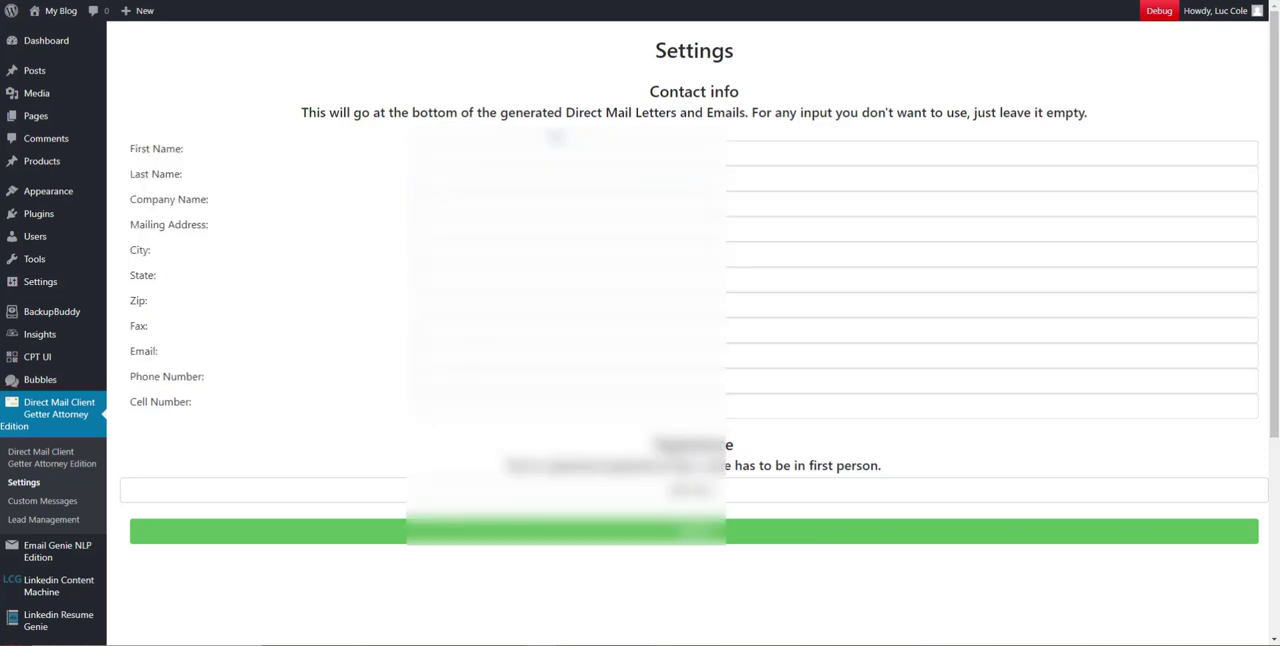
Fill the First Name, Last Name, Company Name, Mailing Address and City fields with the placeholder 1
{"action": "left_click", "coordinate": [495, 151]}
{"action": "type", "text": "a"}
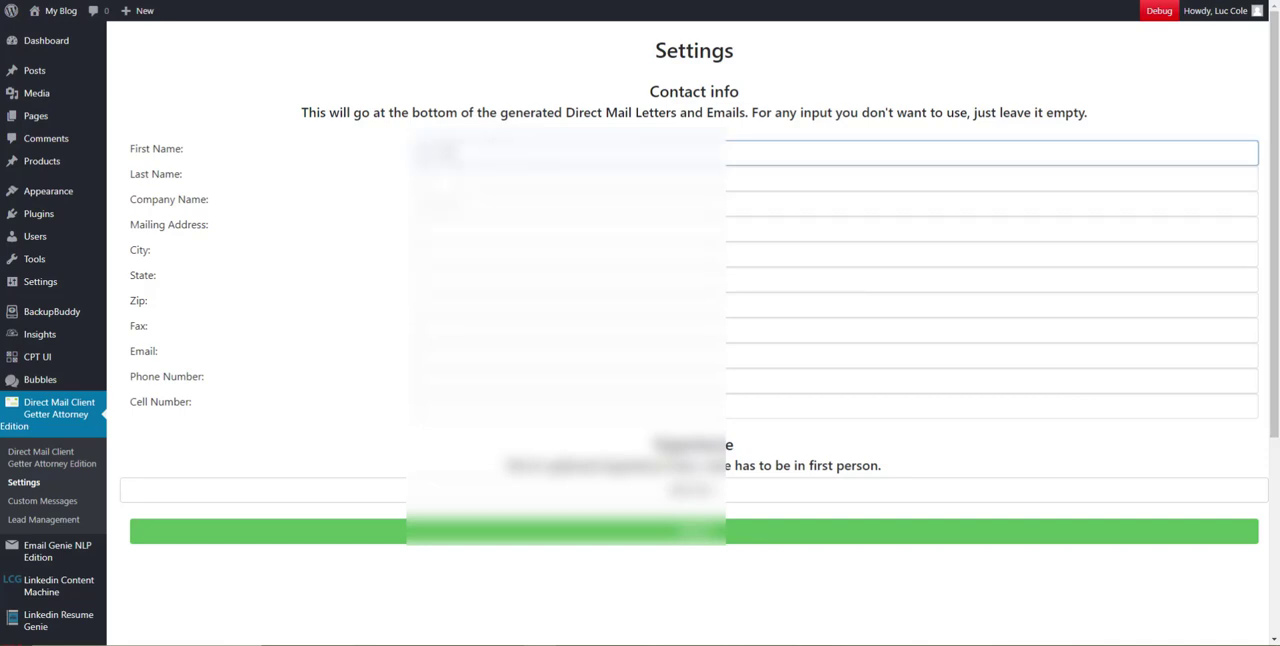
{"action": "left_click", "coordinate": [568, 182]}
{"action": "left_click", "coordinate": [640, 208]}
{"action": "type", "text": "a"}
{"action": "left_click", "coordinate": [649, 235]}
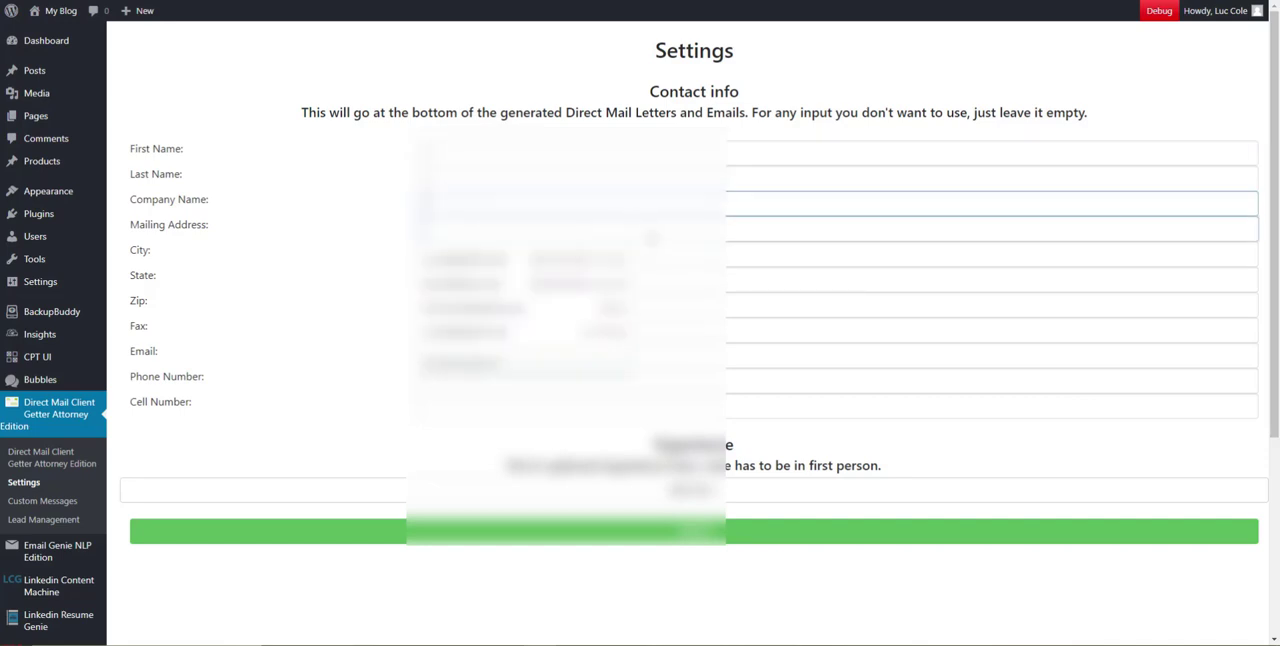
{"action": "type", "text": "a"}
{"action": "left_click", "coordinate": [657, 259]}
{"action": "type", "text": "a"}
Fill the State, Zip, Fax, Email, Phone Number and Cell Number fields with the placeholder 1
{"action": "left_click", "coordinate": [672, 284]}
{"action": "left_click", "coordinate": [680, 309]}
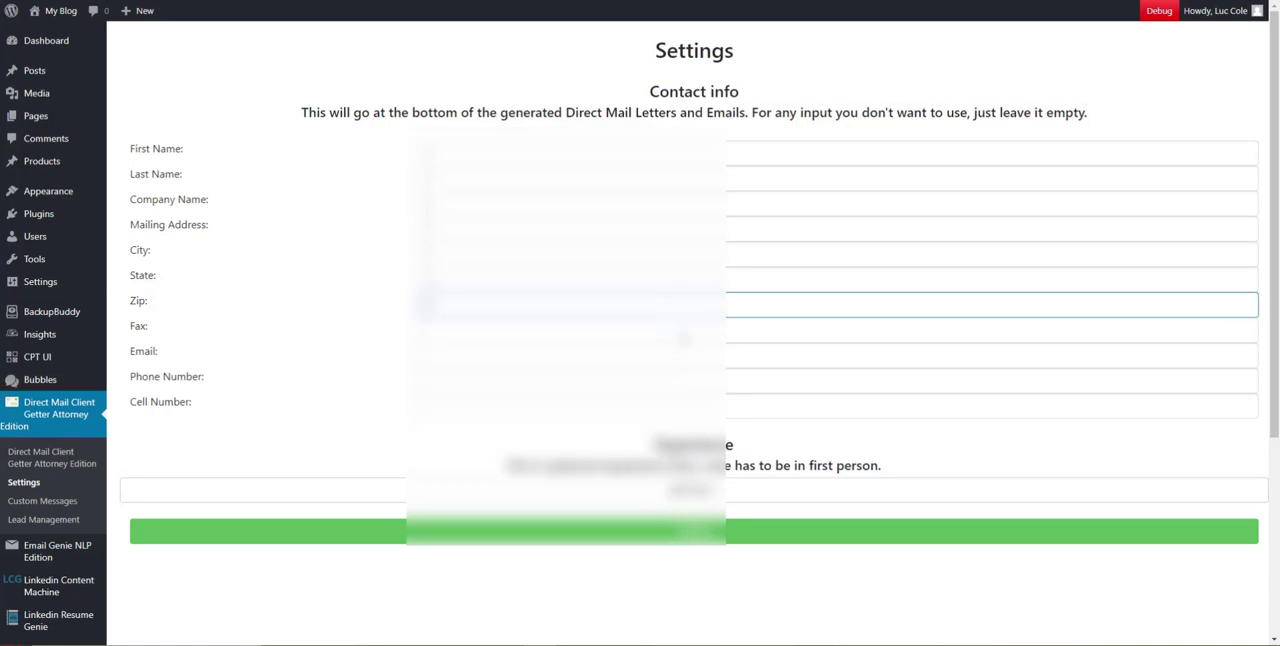
{"action": "left_click", "coordinate": [688, 334]}
{"action": "left_click", "coordinate": [695, 359]}
{"action": "left_click", "coordinate": [701, 386]}
{"action": "left_click", "coordinate": [706, 406]}
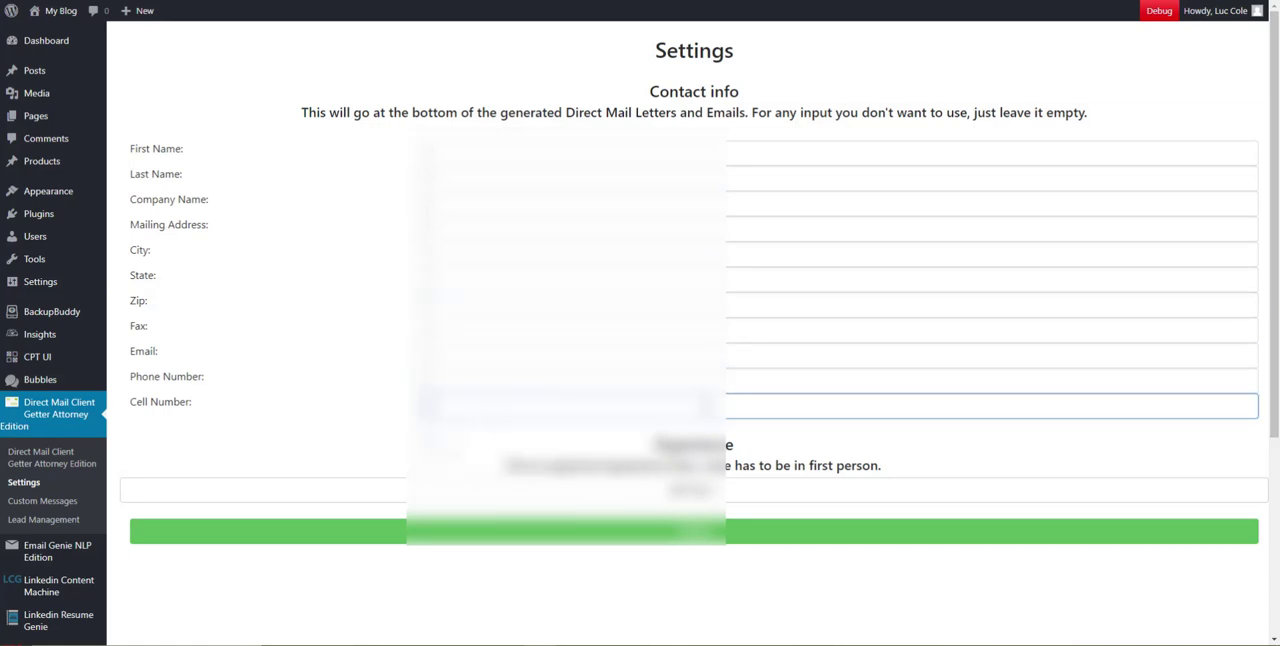
{"action": "left_click", "coordinate": [632, 458]}
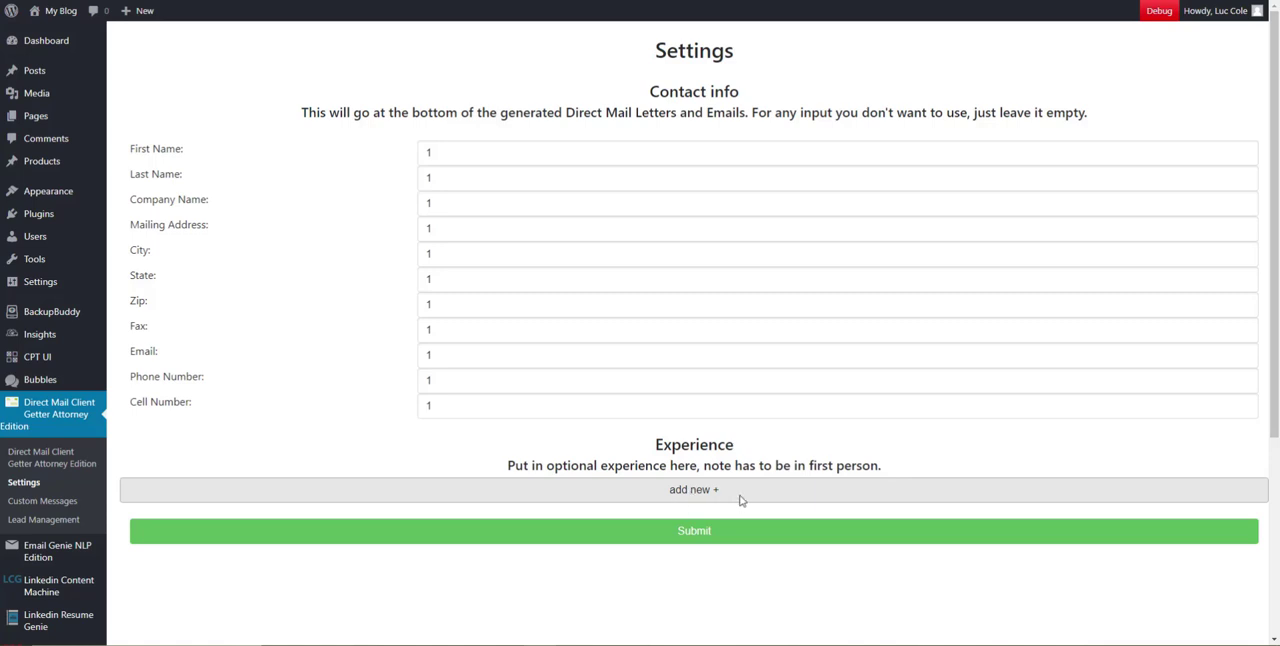
Add three entries to the Experience section and fill them with placeholder text, using 1 in the first and third
{"action": "left_click", "coordinate": [705, 495]}
{"action": "left_click", "coordinate": [700, 523]}
{"action": "left_click", "coordinate": [700, 538]}
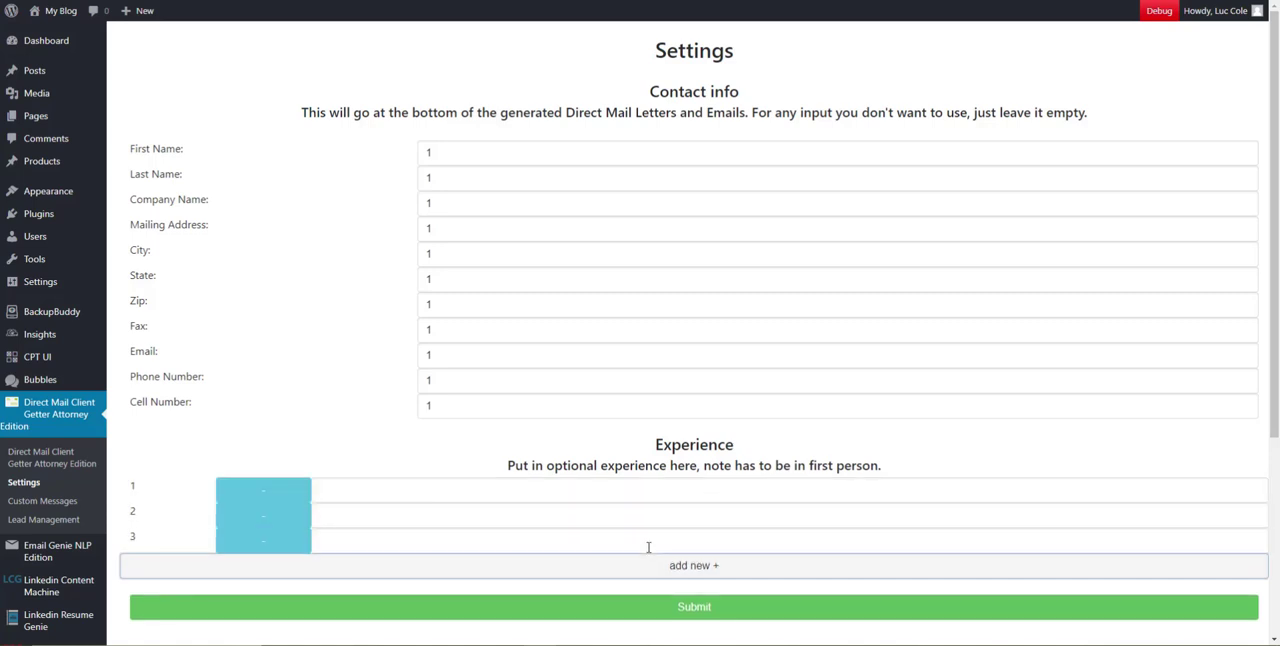
{"action": "left_click", "coordinate": [357, 520]}
{"action": "left_click", "coordinate": [345, 547]}
{"action": "left_click", "coordinate": [368, 540]}
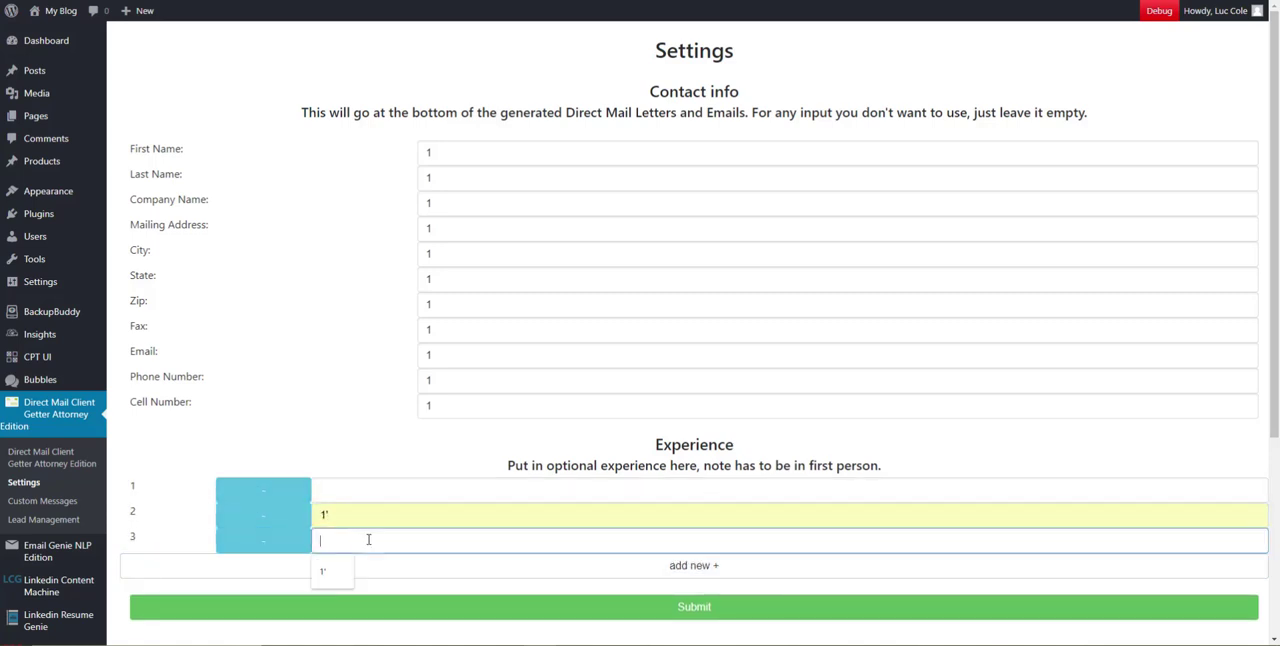
{"action": "type", "text": "1"}
{"action": "left_click", "coordinate": [360, 498]}
Remove the second experience entry and add three more entries filled with the placeholder 1
{"action": "left_click", "coordinate": [279, 522]}
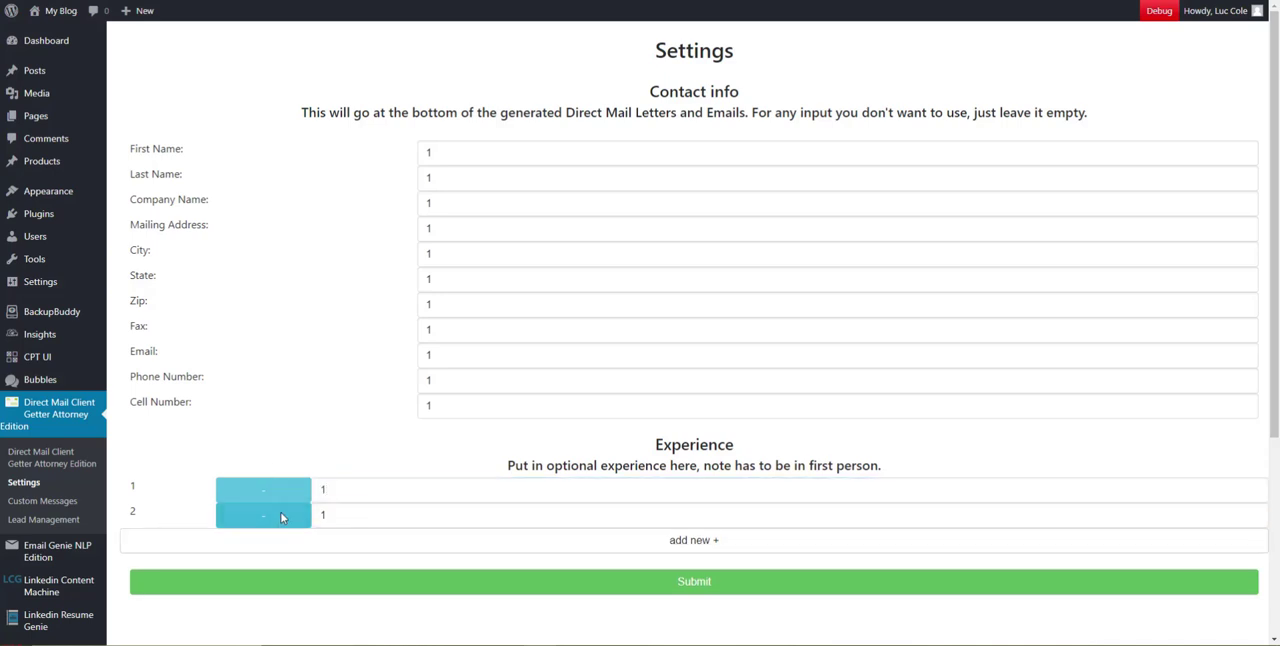
{"action": "left_click", "coordinate": [410, 540]}
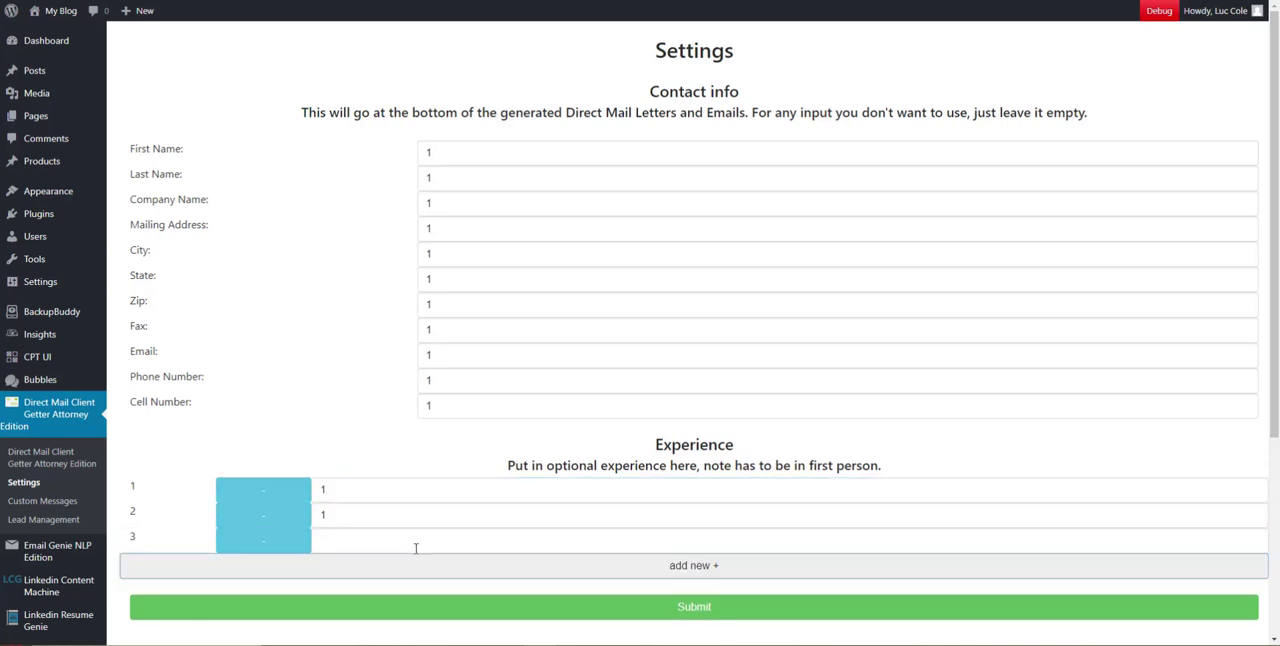
{"action": "left_click", "coordinate": [391, 566]}
{"action": "left_click", "coordinate": [382, 591]}
{"action": "scroll", "coordinate": [377, 603], "scroll_direction": "down", "scroll_amount": 2}
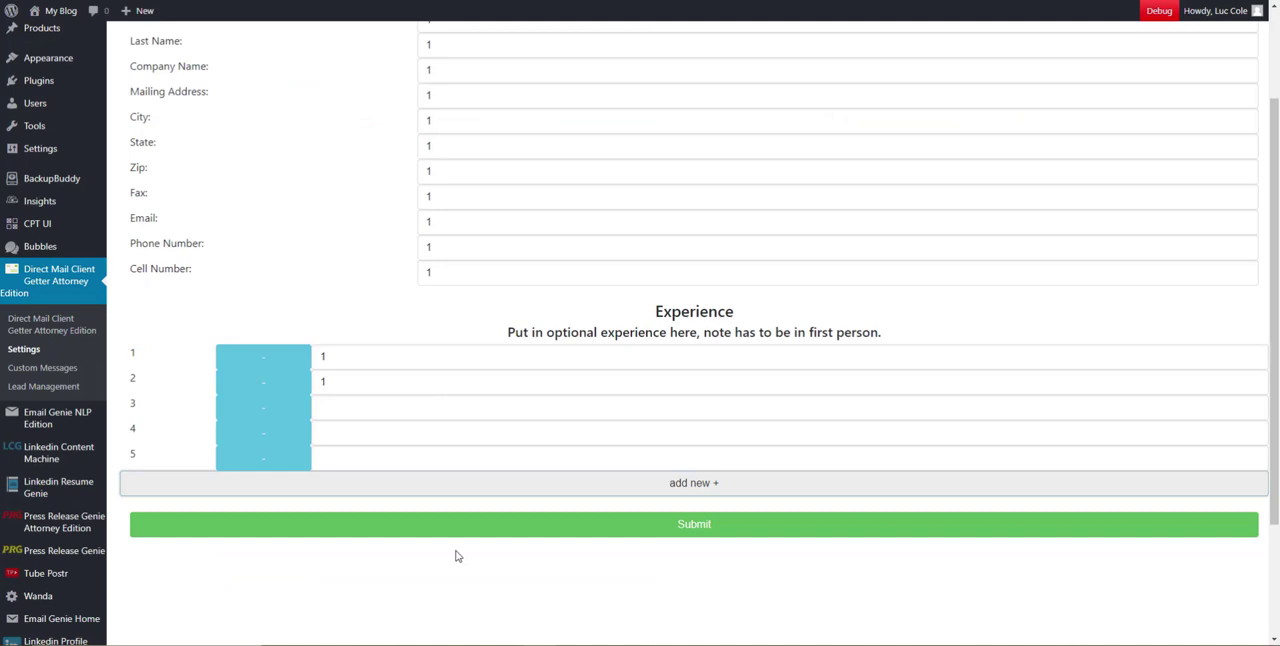
{"action": "left_click", "coordinate": [349, 460]}
{"action": "left_click", "coordinate": [351, 431]}
{"action": "left_click", "coordinate": [343, 407]}
Copy the section heading "Experience" and paste it over the text of the first experience entry
{"action": "double_click", "coordinate": [379, 360]}
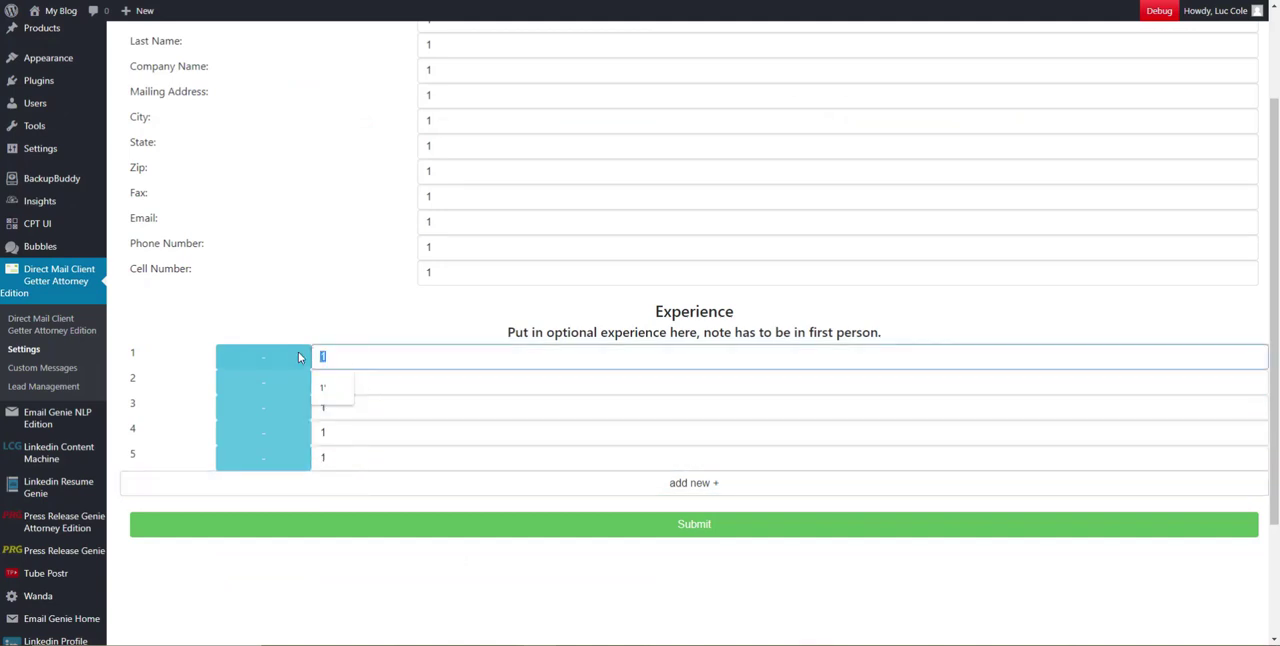
{"action": "mouse_move", "coordinate": [653, 311]}
{"action": "left_mouse_down"}
{"action": "mouse_move", "coordinate": [743, 314]}
{"action": "mouse_move", "coordinate": [641, 310]}
{"action": "left_mouse_up"}
{"action": "key", "text": "ctrl+c"}
{"action": "left_click", "coordinate": [745, 320]}
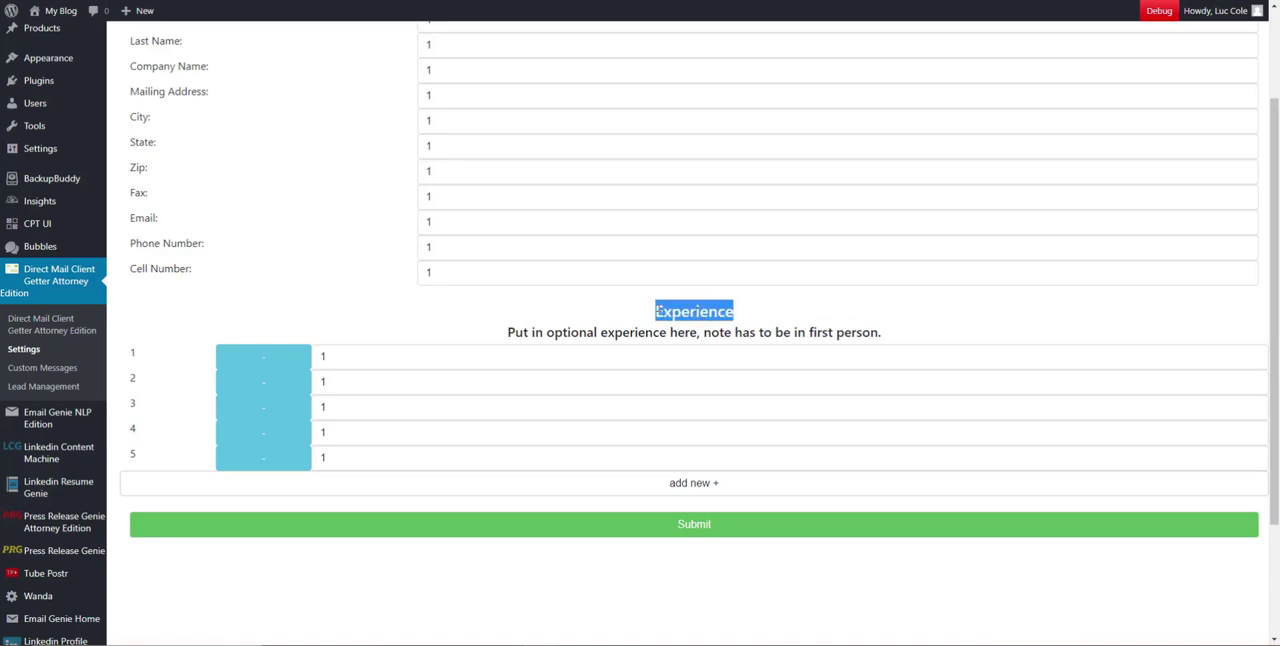
{"action": "right_click", "coordinate": [658, 308]}
{"action": "left_click", "coordinate": [680, 320]}
{"action": "double_click", "coordinate": [340, 356]}
{"action": "key", "text": "ctrl+v"}
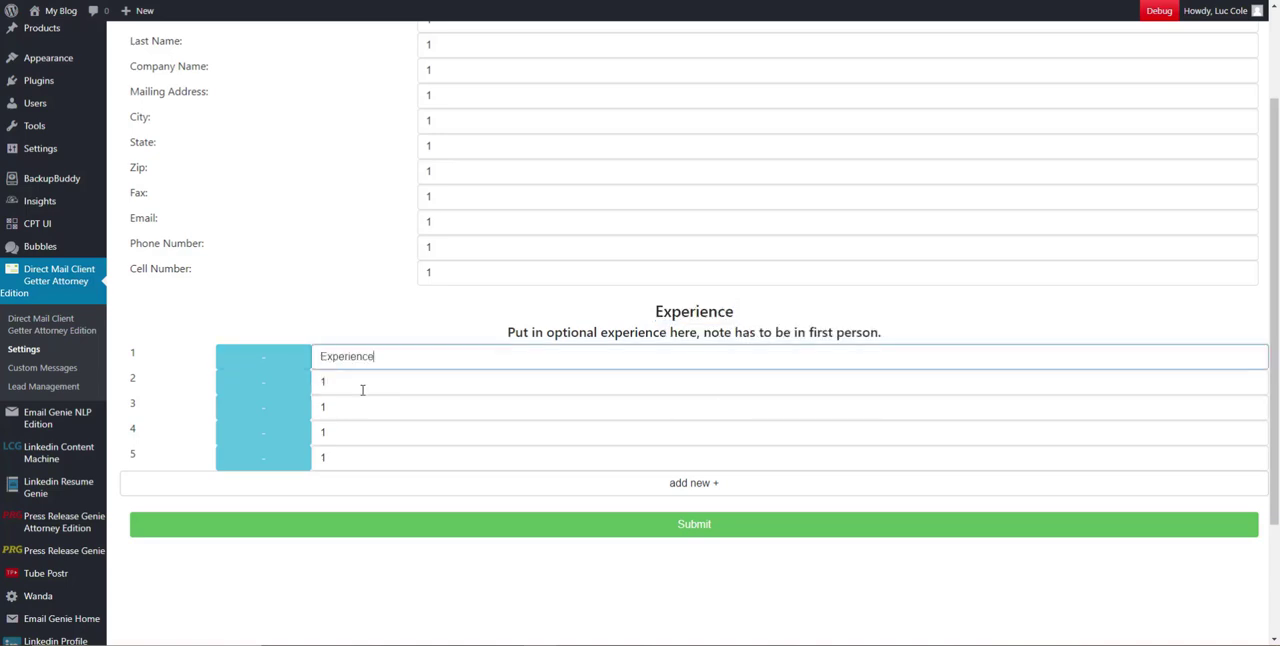
Replace the text of experience entries 2 to 5 with the copied word "Experience"
{"action": "key", "text": "Tab"}
{"action": "key", "text": "Tab"}
{"action": "key", "text": "ctrl+v"}
{"action": "key", "text": "Tab"}
{"action": "key", "text": "Tab"}
{"action": "key", "text": "ctrl+v"}
{"action": "key", "text": "Tab"}
{"action": "key", "text": "Tab"}
{"action": "key", "text": "ctrl+v"}
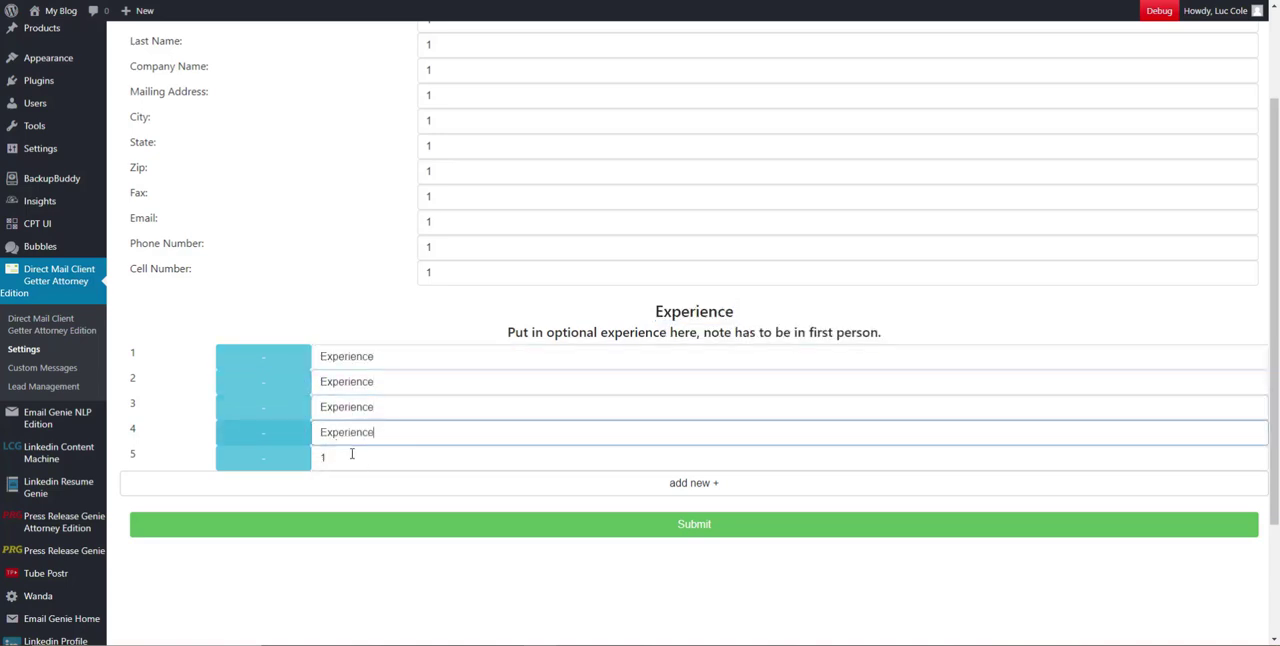
{"action": "key", "text": "Tab"}
{"action": "key", "text": "Tab"}
{"action": "key", "text": "ctrl+v"}
Number the five entries by their row, from Experience 5 in the last row up to Experience 1 in the first
{"action": "type", "text": "5"}
{"action": "left_click", "coordinate": [386, 431]}
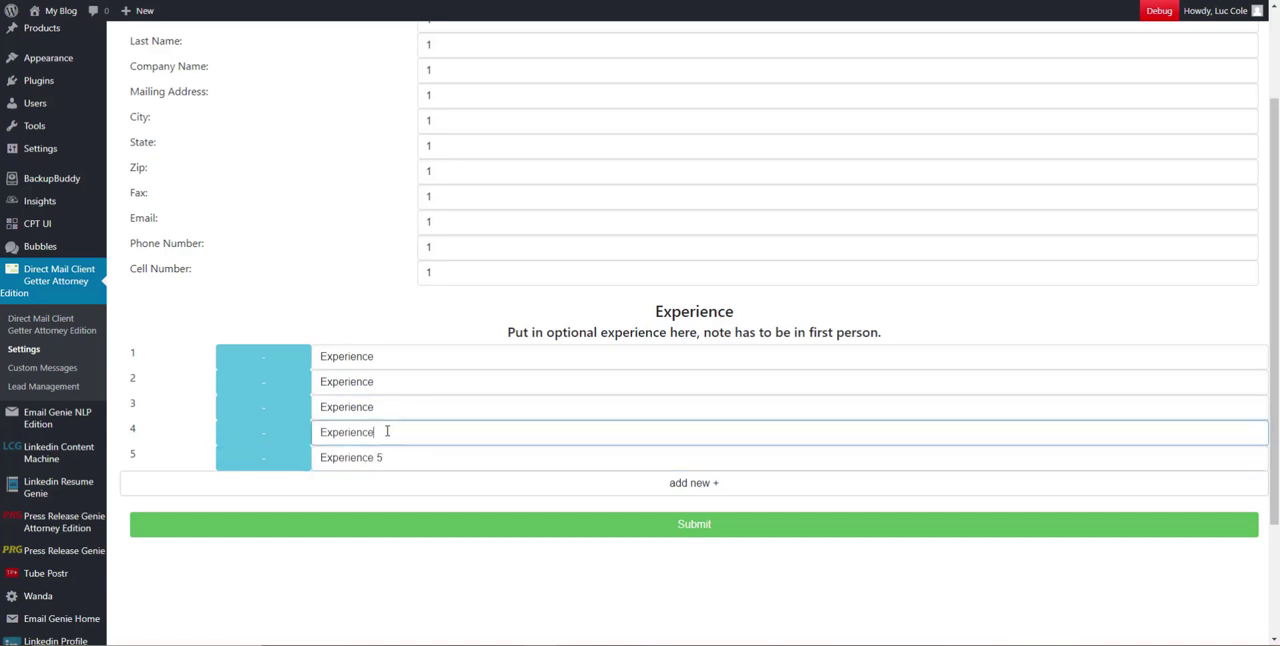
{"action": "type", "text": "4"}
{"action": "left_click", "coordinate": [386, 409]}
{"action": "left_click", "coordinate": [386, 383]}
{"action": "left_click", "coordinate": [385, 402]}
{"action": "type", "text": "3"}
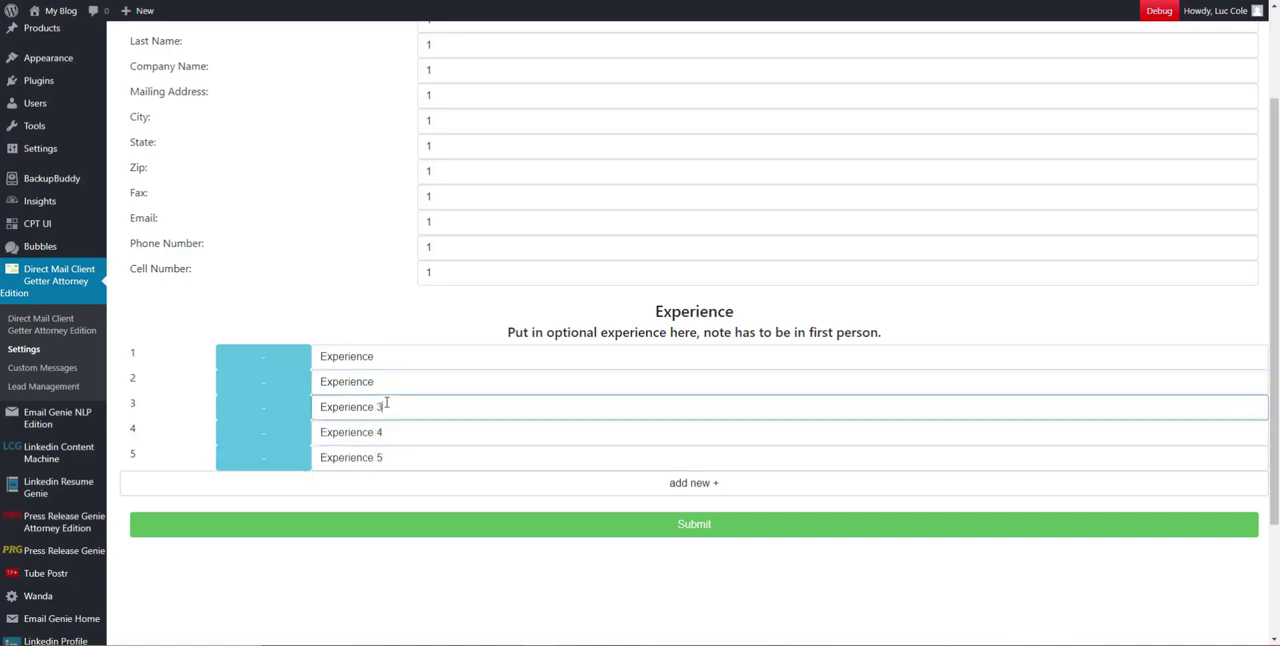
{"action": "left_click", "coordinate": [391, 386]}
{"action": "type", "text": "2"}
{"action": "left_click", "coordinate": [383, 361]}
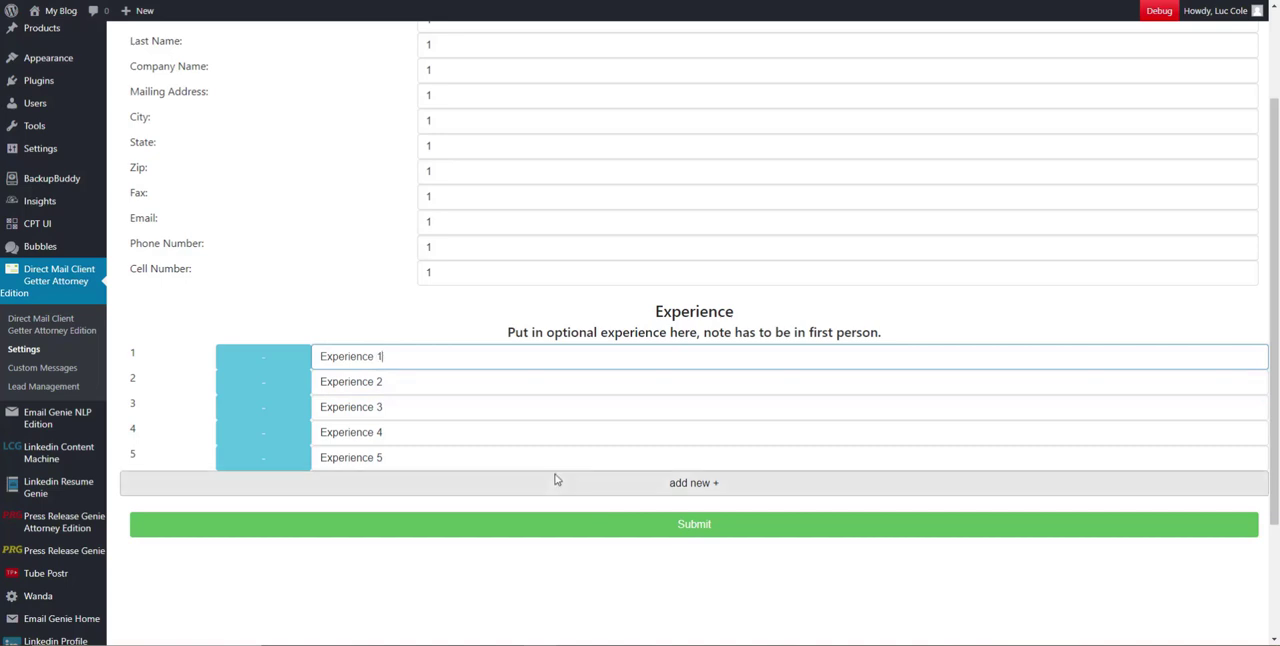
Submit the settings with the filled contact fields and the five experience entries
{"action": "left_click", "coordinate": [605, 515]}
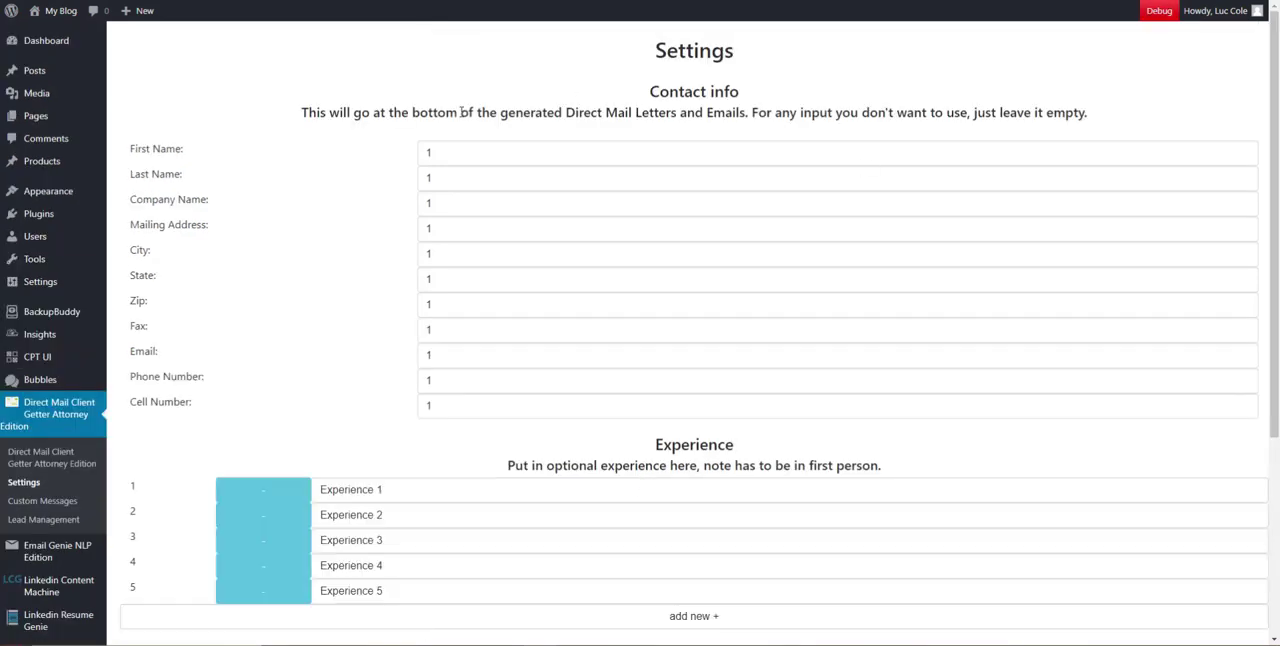
Clear the City, Zip and Company Name fields in the contact info
{"action": "scroll", "coordinate": [1076, 153], "scroll_direction": "down", "scroll_amount": 1}
{"action": "double_click", "coordinate": [549, 180]}
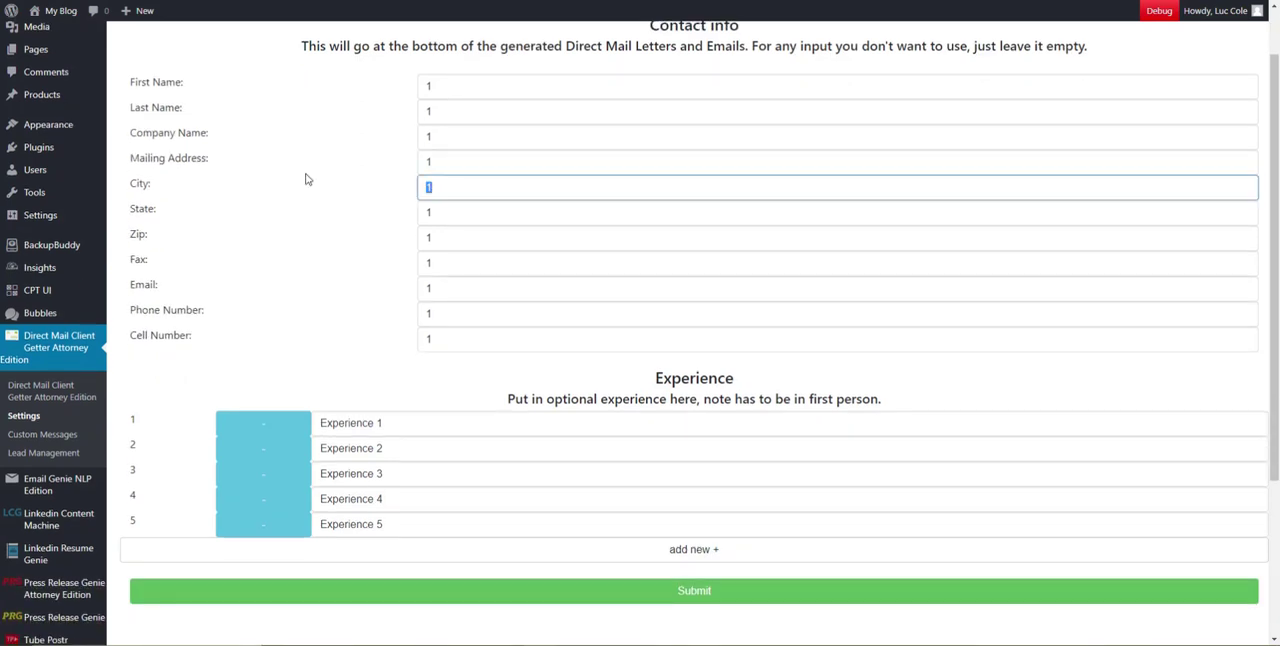
{"action": "key", "text": "BackSpace"}
{"action": "double_click", "coordinate": [494, 245]}
{"action": "key", "text": "BackSpace"}
{"action": "double_click", "coordinate": [486, 133]}
{"action": "key", "text": "BackSpace"}
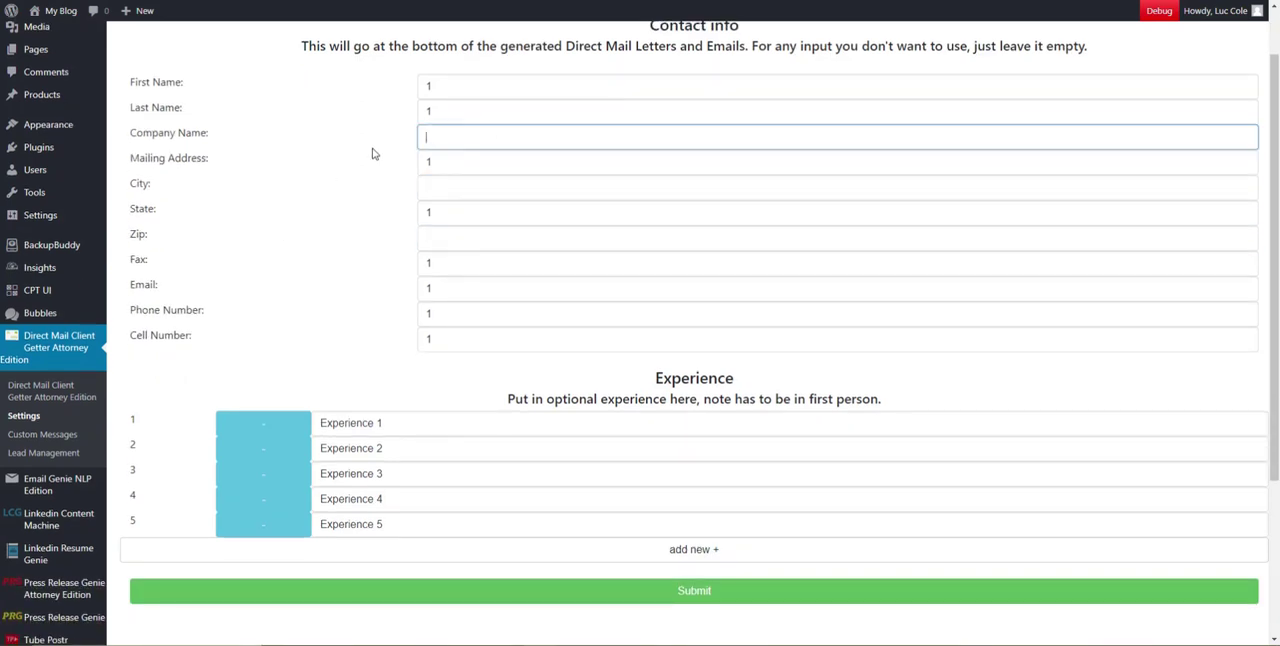
{"action": "left_click", "coordinate": [472, 192]}
{"action": "left_click", "coordinate": [379, 298]}
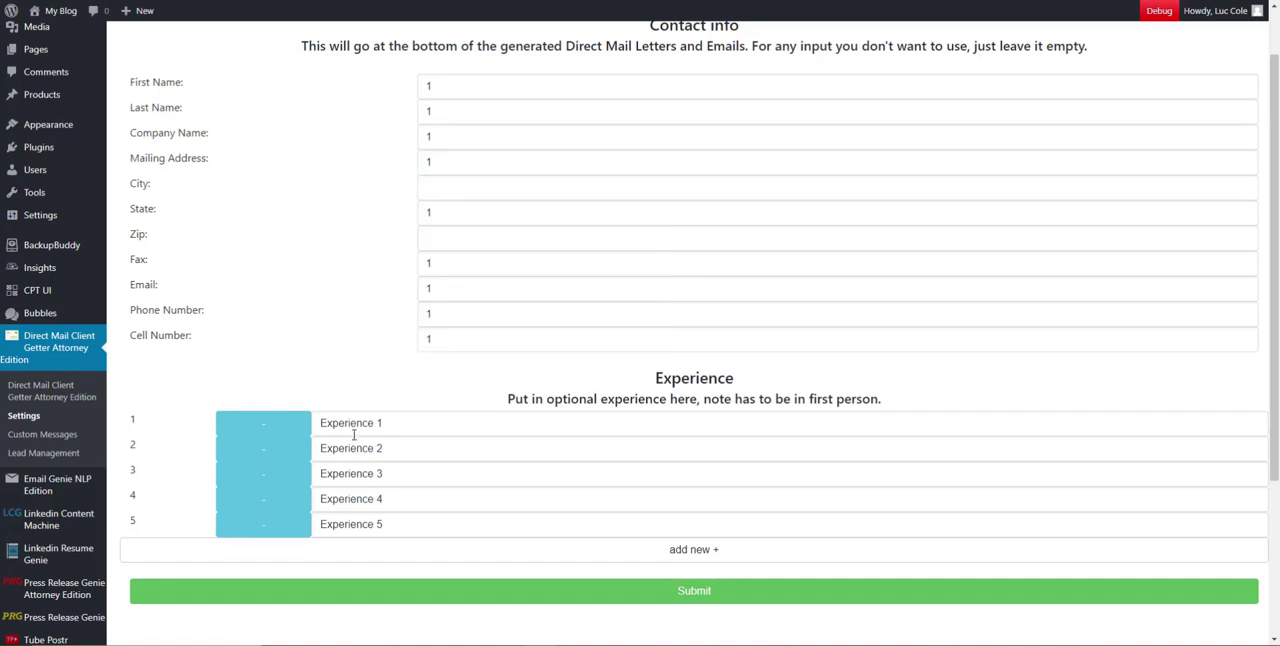
Remove the first two experience entries and submit the settings
{"action": "left_click", "coordinate": [274, 443]}
{"action": "left_click", "coordinate": [266, 432]}
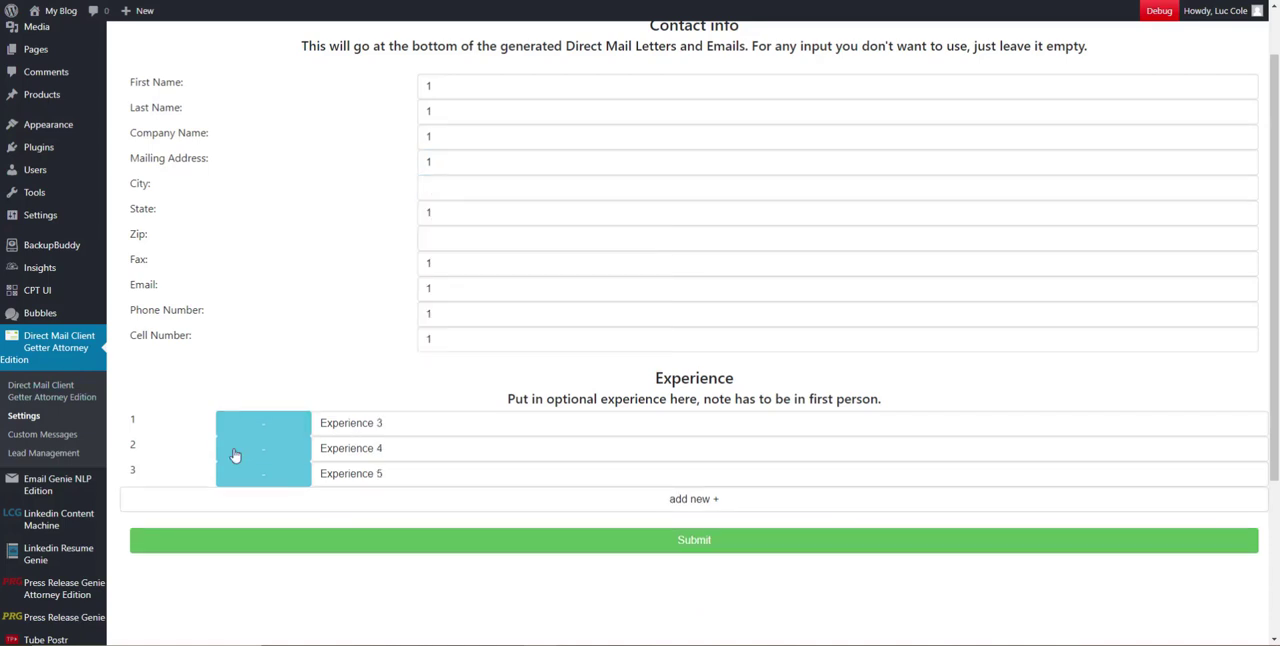
{"action": "left_click", "coordinate": [752, 537]}
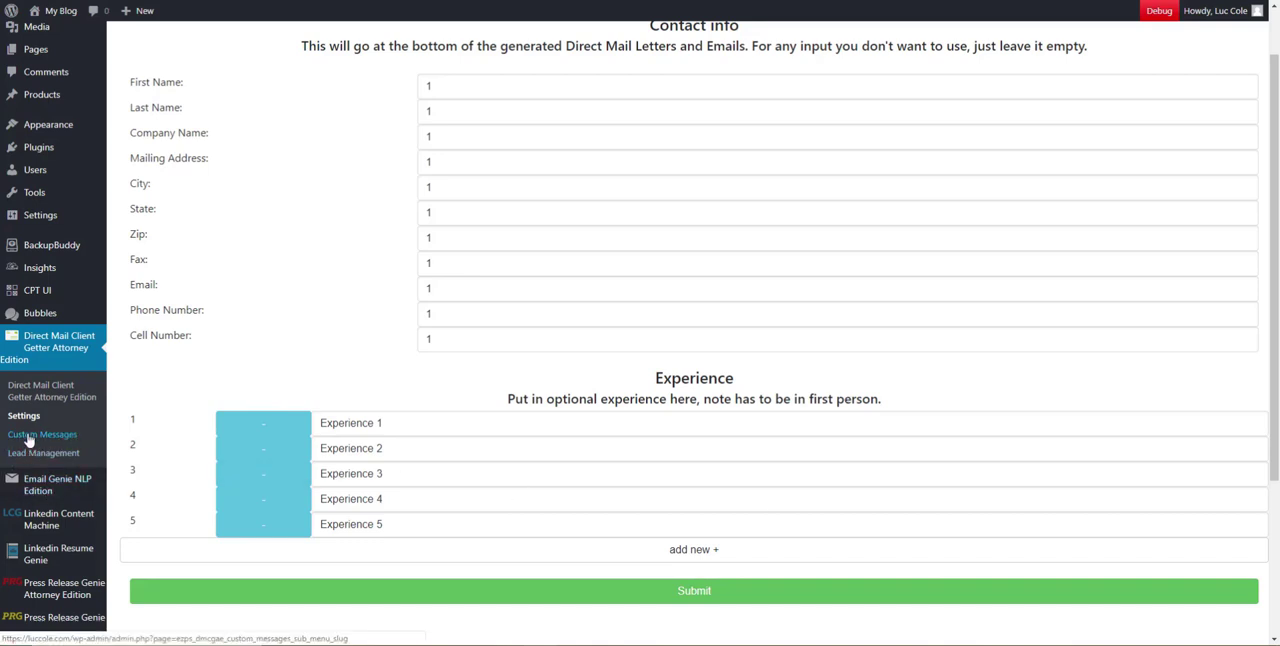
Go to the plugin's Custom Messages page and delete all saved messages, both direct mail letters and both emails
{"action": "left_click", "coordinate": [30, 436]}
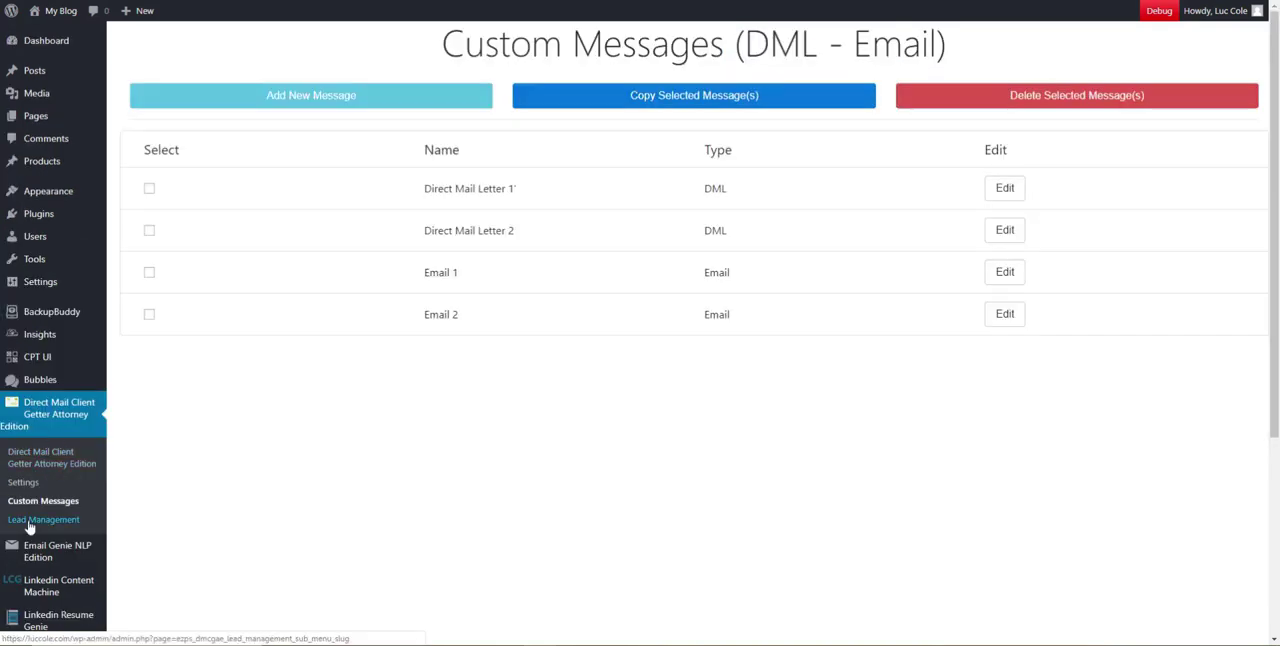
{"action": "left_click", "coordinate": [149, 188]}
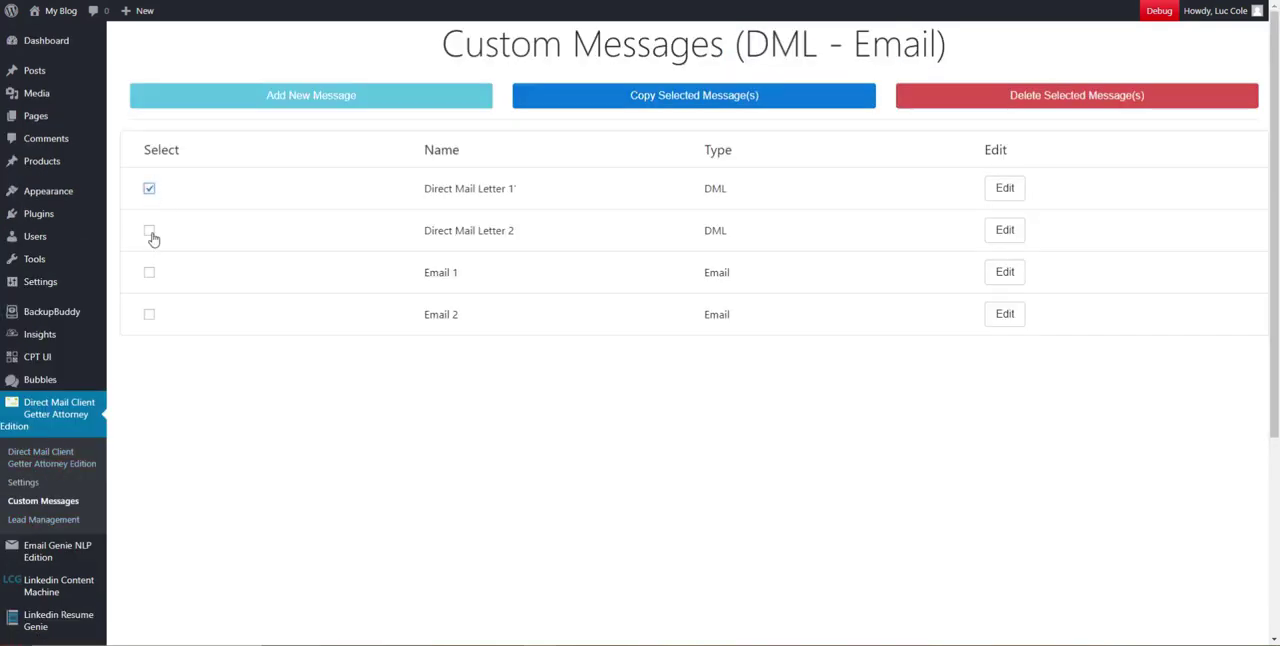
{"action": "left_click", "coordinate": [149, 231]}
{"action": "left_click", "coordinate": [150, 273]}
{"action": "left_click", "coordinate": [150, 315]}
{"action": "left_click", "coordinate": [974, 95]}
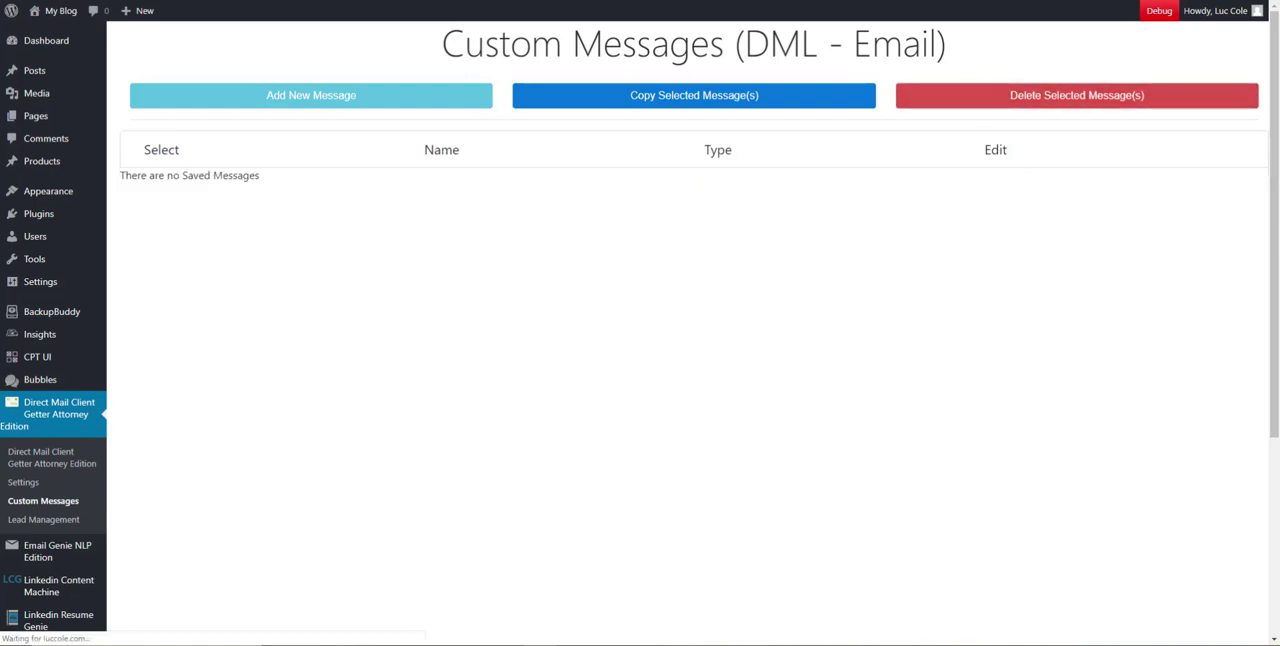
Start a new custom message and name it "Email 1"
{"action": "left_click", "coordinate": [330, 98]}
{"action": "left_click", "coordinate": [577, 88]}
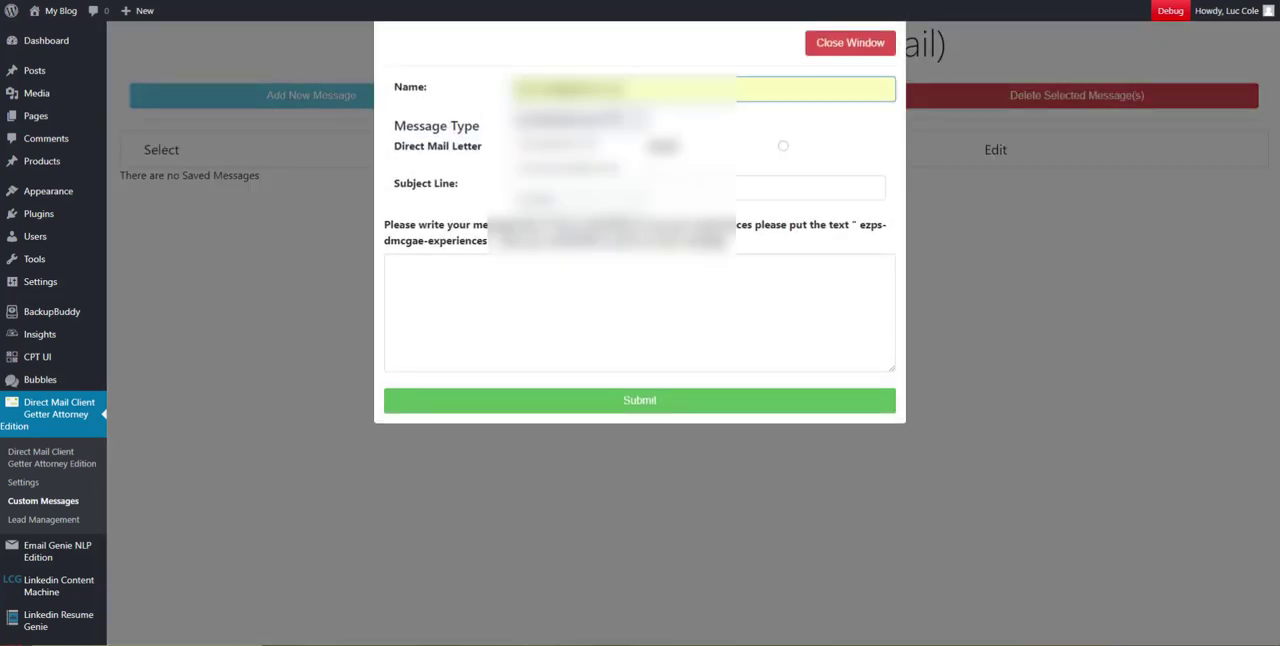
{"action": "left_click", "coordinate": [787, 113]}
{"action": "left_click", "coordinate": [575, 82]}
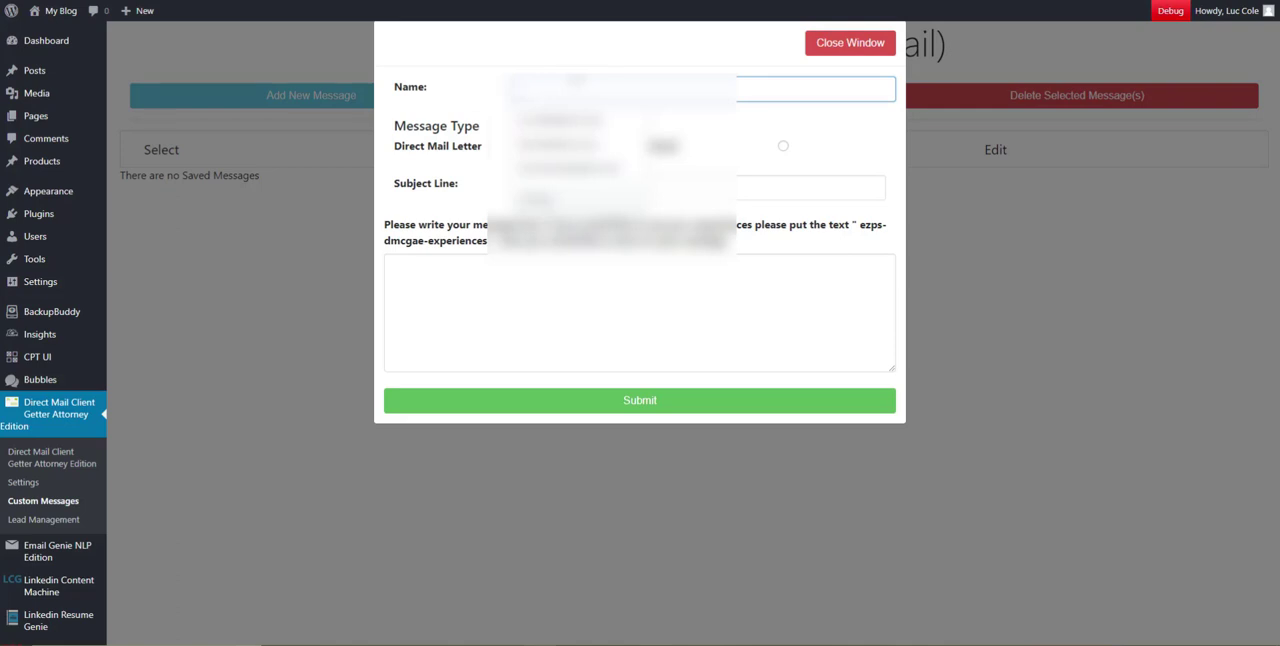
{"action": "type", "text": "Test"}
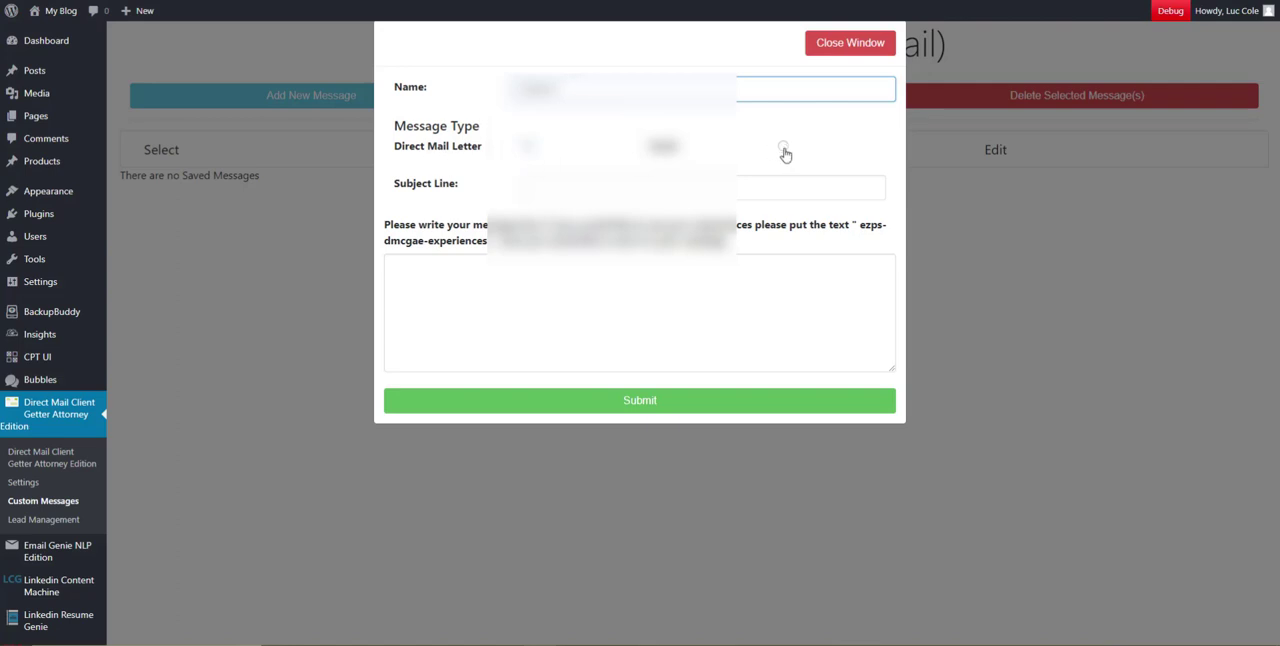
Try the Email message type with its subject line, switch to Direct Mail Letter and highlight the message type labels
{"action": "left_click", "coordinate": [783, 147]}
{"action": "left_click", "coordinate": [525, 190]}
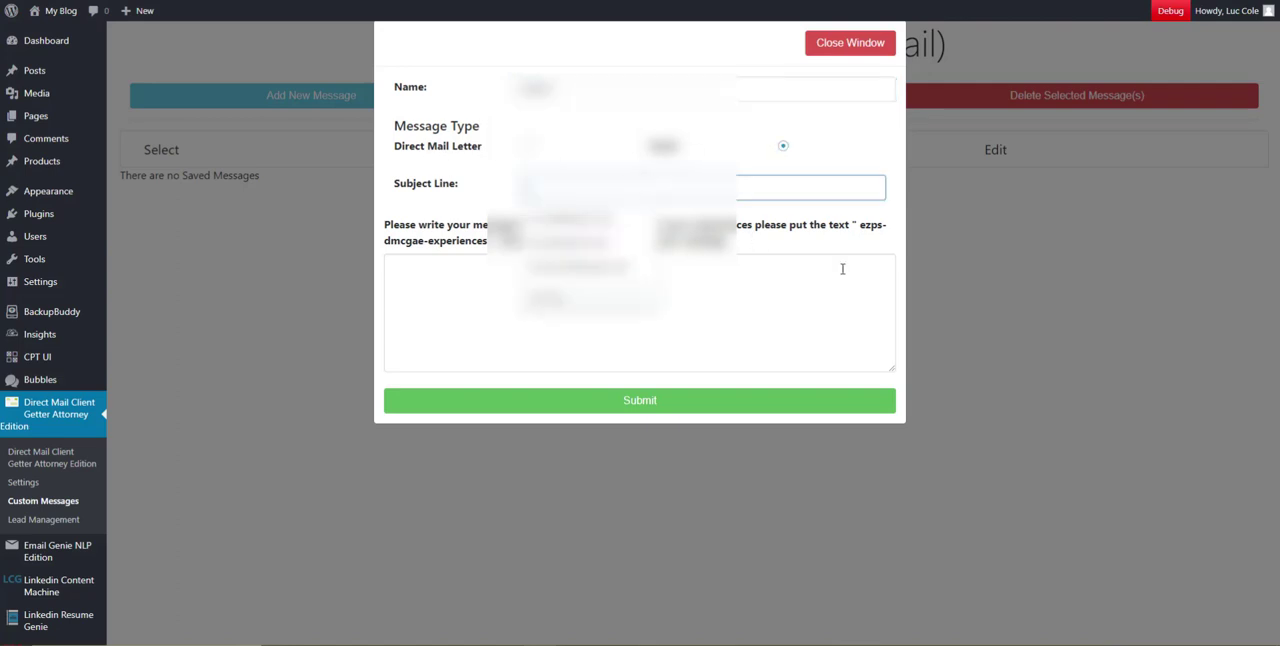
{"action": "left_click", "coordinate": [527, 150]}
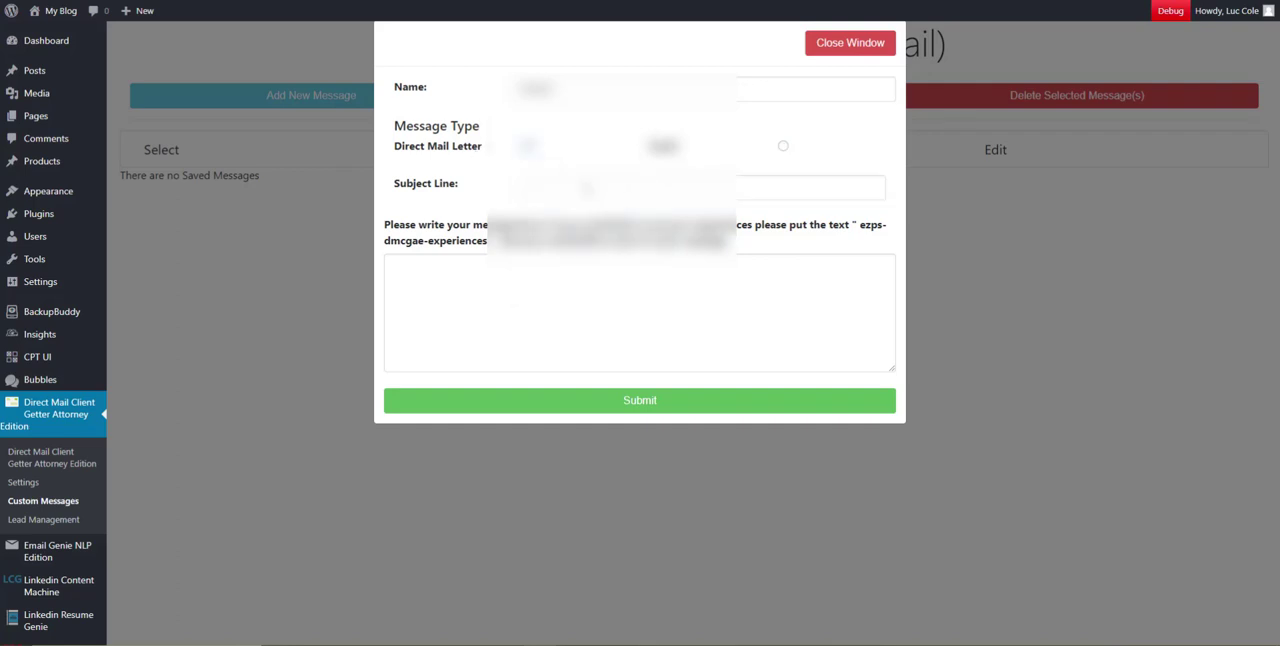
{"action": "left_click", "coordinate": [556, 182]}
{"action": "left_click_drag", "start_coordinate": [413, 127], "coordinate": [520, 146]}
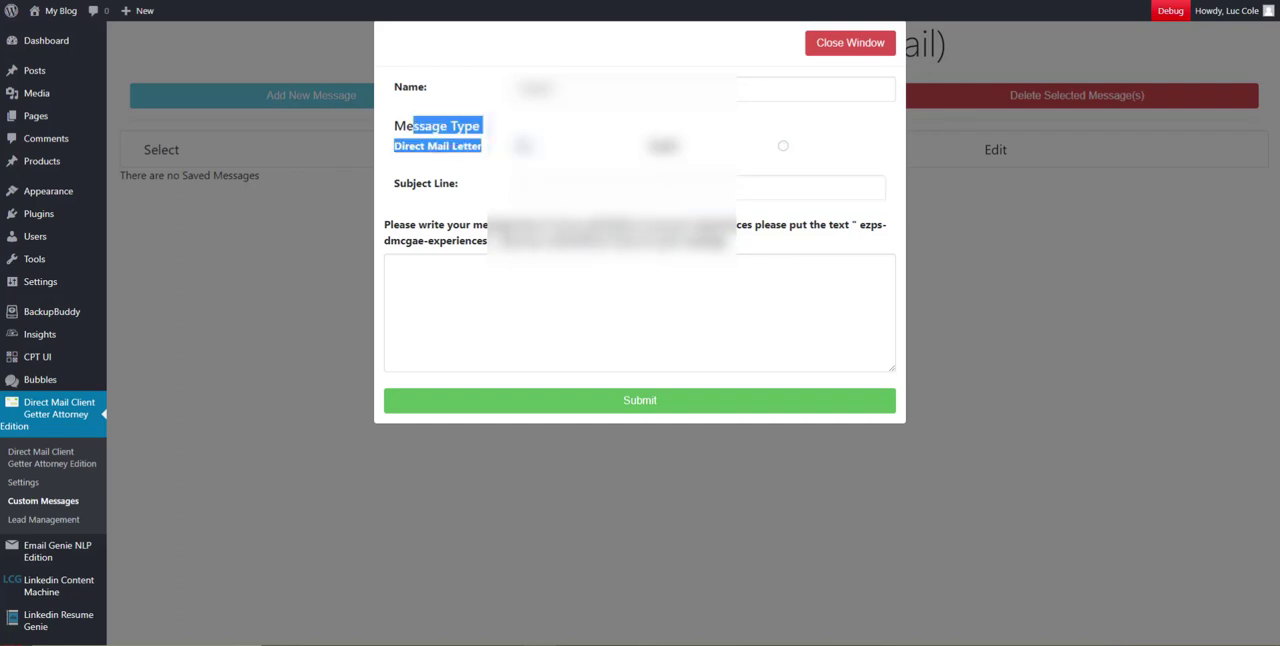
Set the message type to Email and enter the subject line "Email Subject 1"
{"action": "left_click", "coordinate": [783, 147]}
{"action": "left_click", "coordinate": [640, 184]}
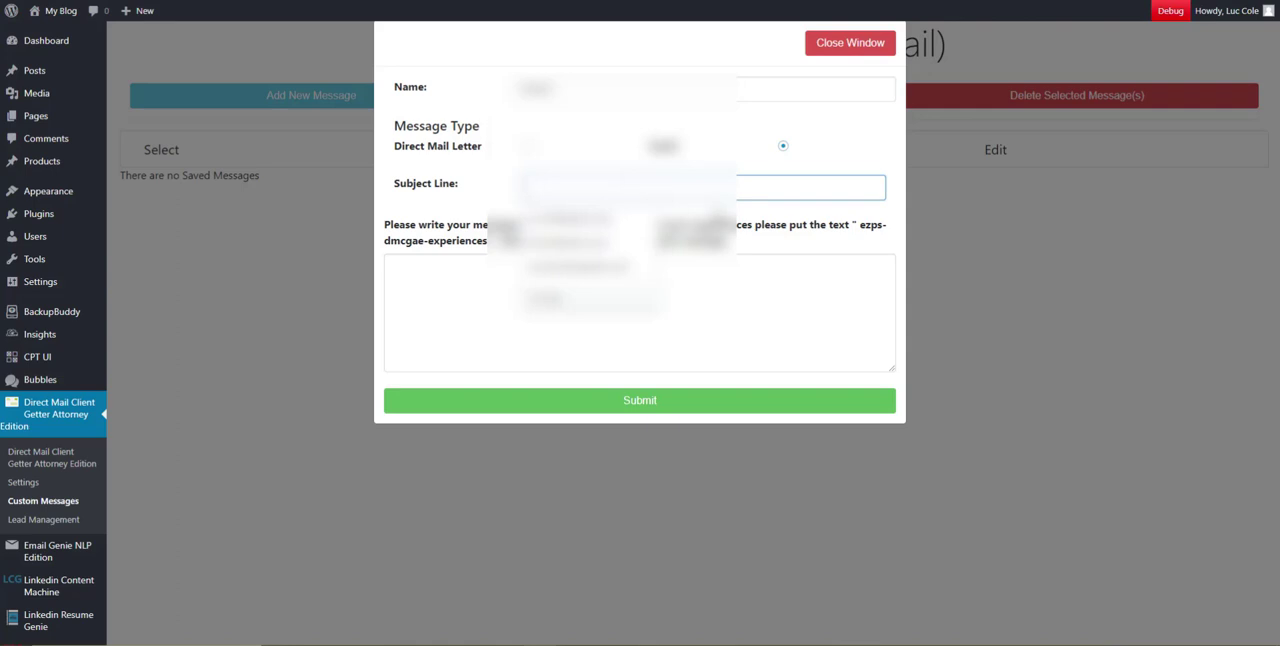
{"action": "type", "text": "Email Subject 1"}
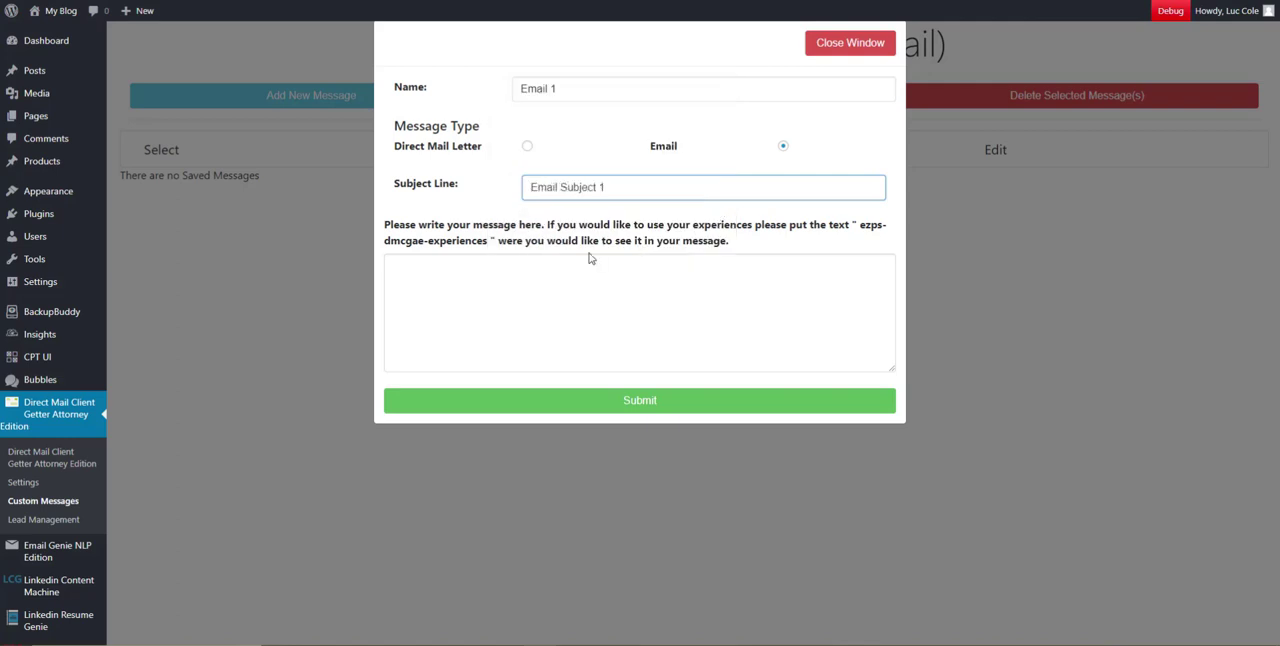
Fill the message body with six lines of random filler text, beginning with "jhdfvbfvjhfsh dsfsd"
{"action": "left_click", "coordinate": [526, 278]}
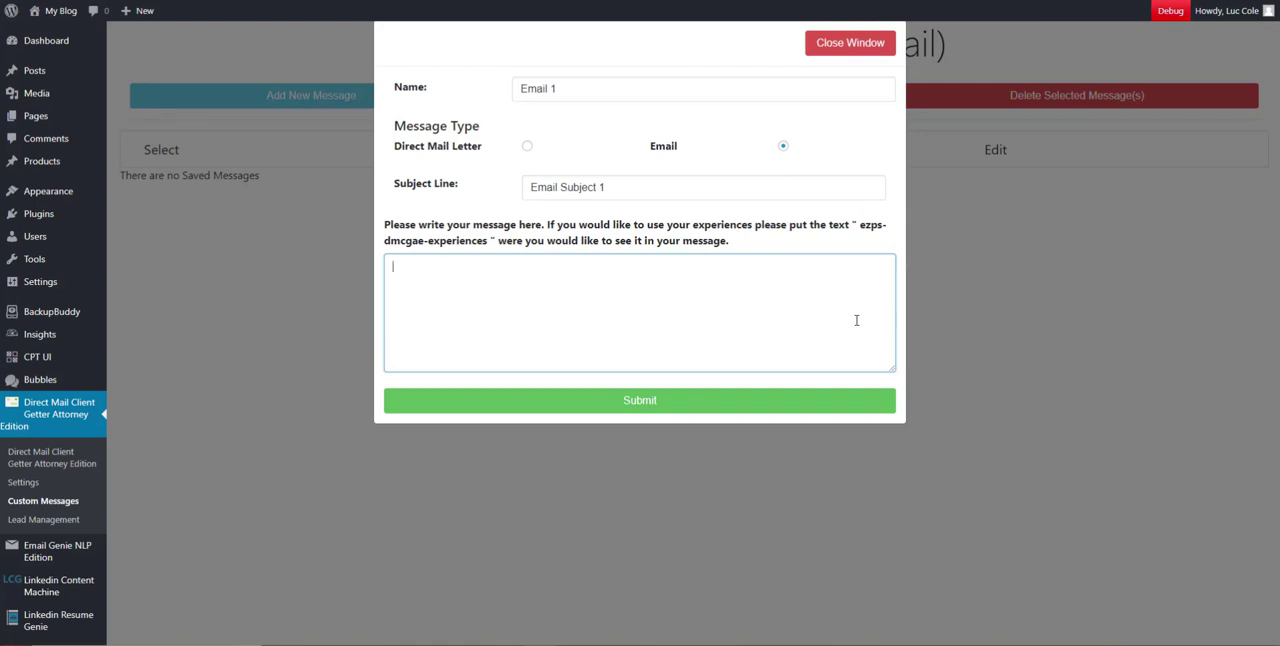
{"action": "type", "text": "jhdfvbfvjhfsh dsfsd fd"}
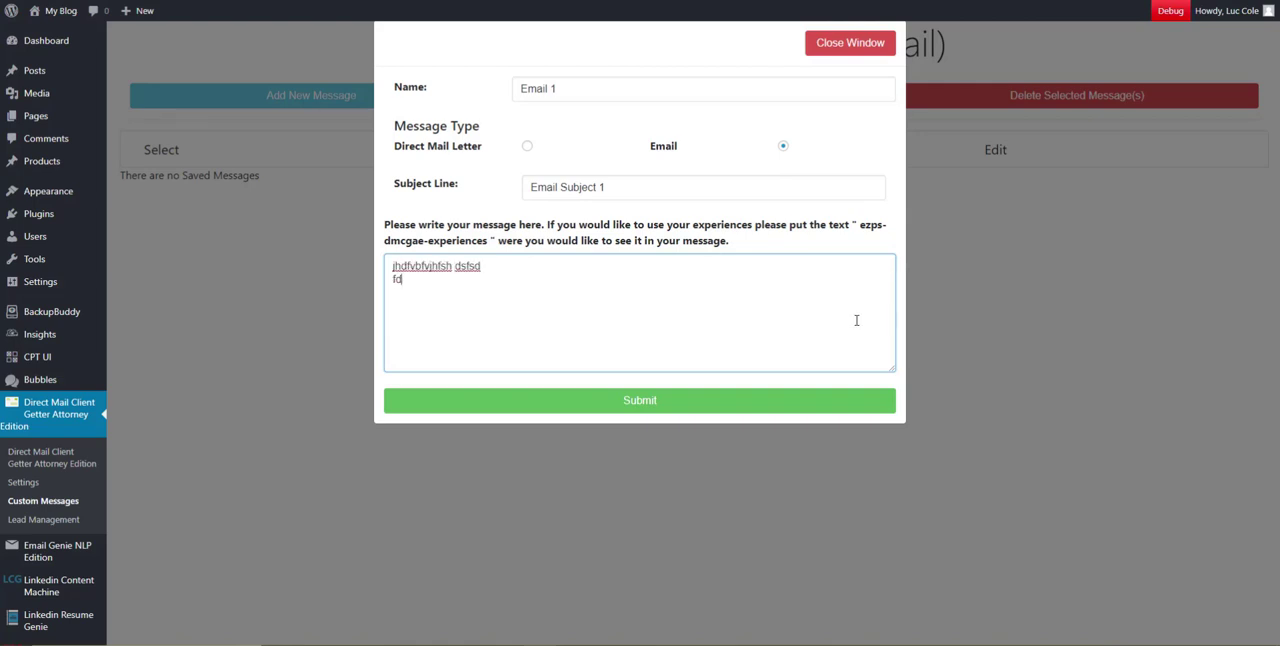
{"action": "type", "text": "sgfsdgdsgds"}
{"action": "key", "text": "Return"}
{"action": "type", "text": "gdsgdsgdd"}
{"action": "key", "text": "Return"}
{"action": "type", "text": "g"}
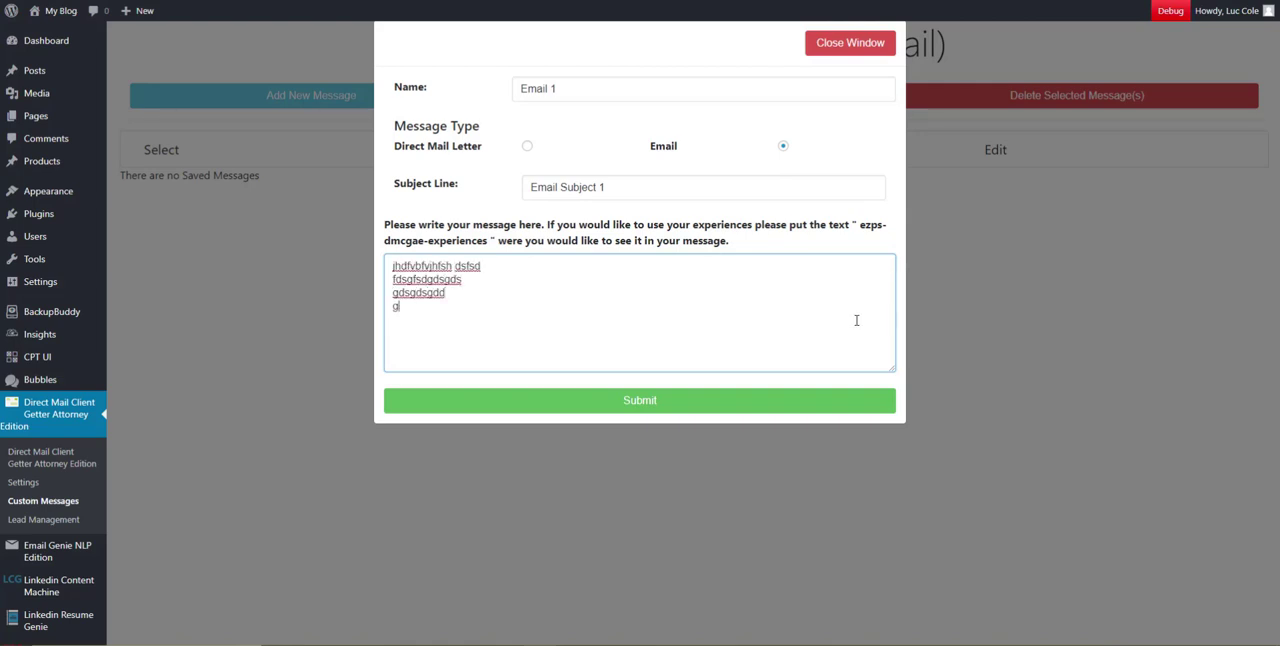
{"action": "type", "text": "dsgdsg sgdszxgdsgdsg"}
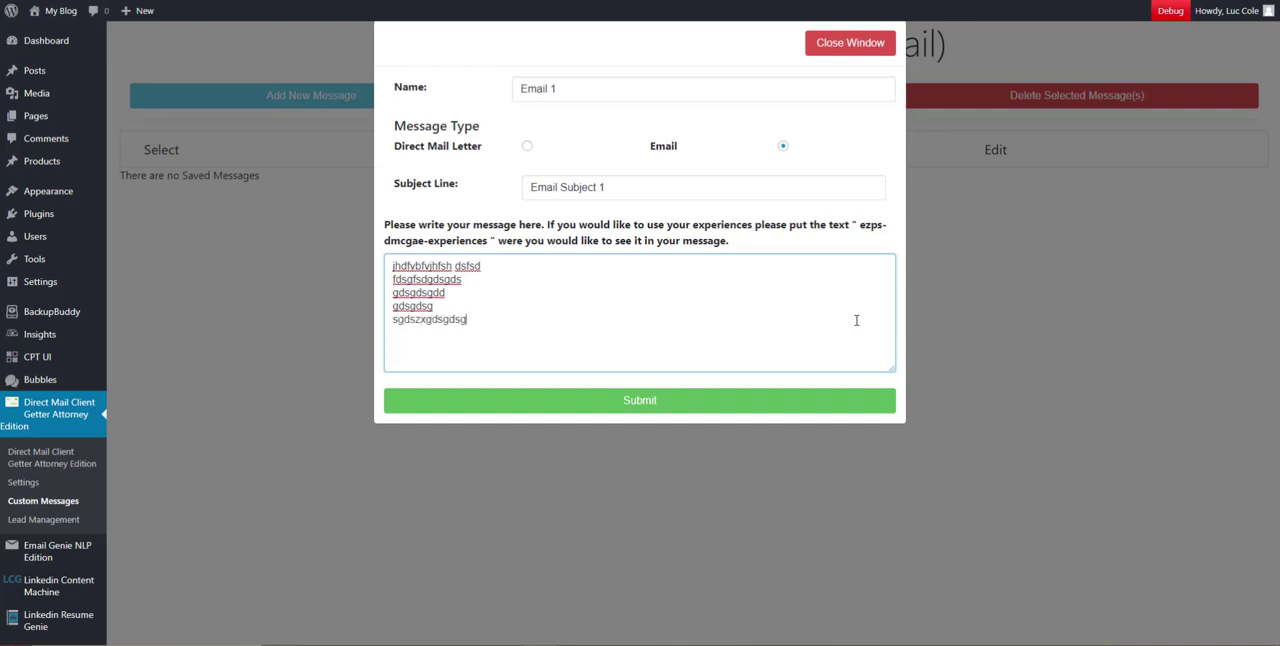
{"action": "key", "text": "Return"}
{"action": "type", "text": "ds  ew e wfewfew wew efew"}
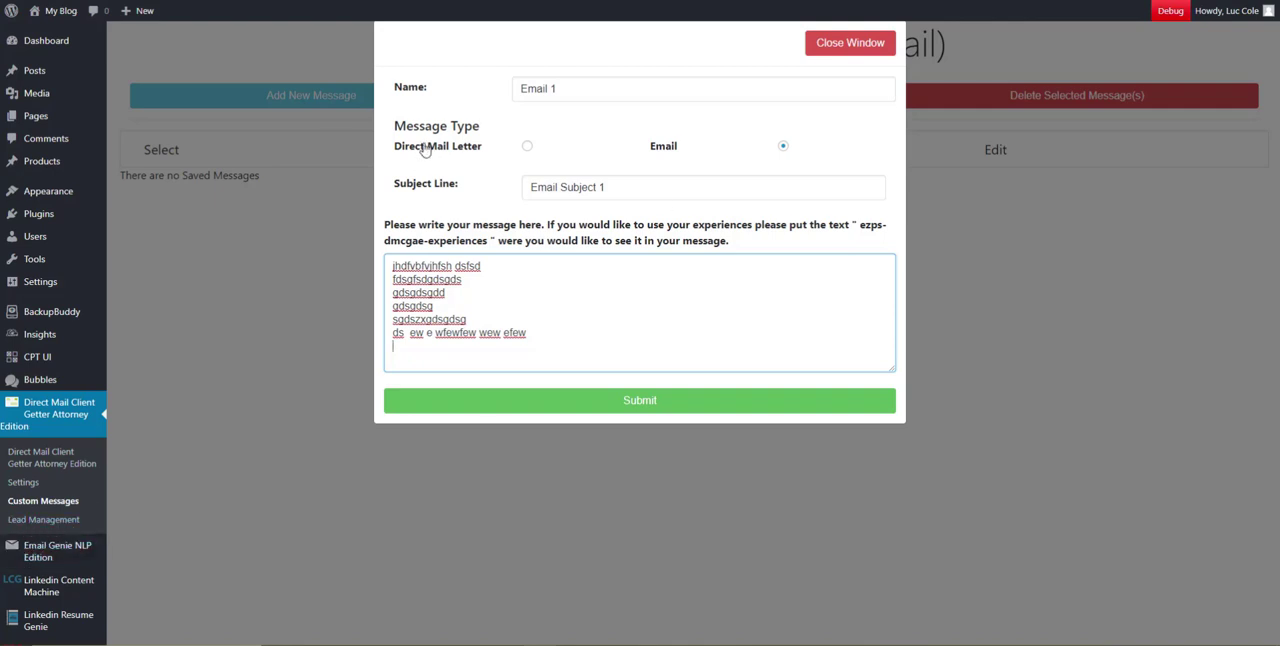
Copy the tag "ezps-dmcgae-experiences" from the instructions and paste it below the filler text, after a blank line
{"action": "left_click_drag", "start_coordinate": [423, 143], "coordinate": [490, 147]}
{"action": "left_click_drag", "start_coordinate": [645, 145], "coordinate": [700, 150]}
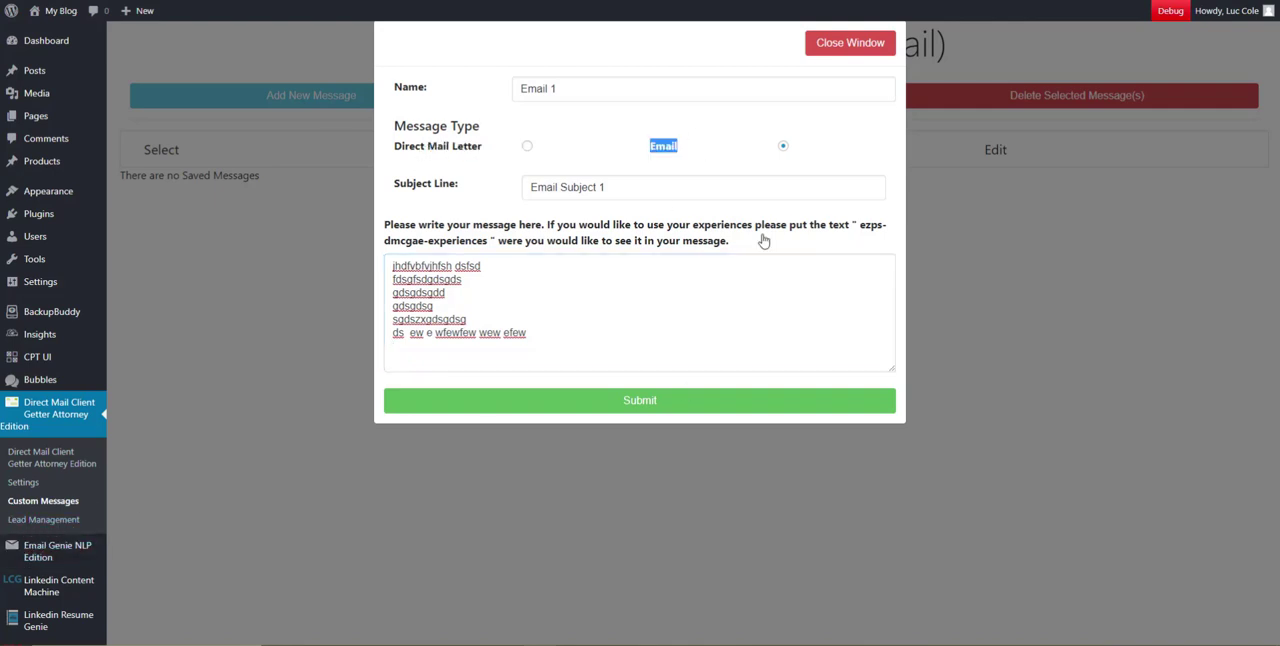
{"action": "left_click_drag", "start_coordinate": [858, 225], "coordinate": [870, 245]}
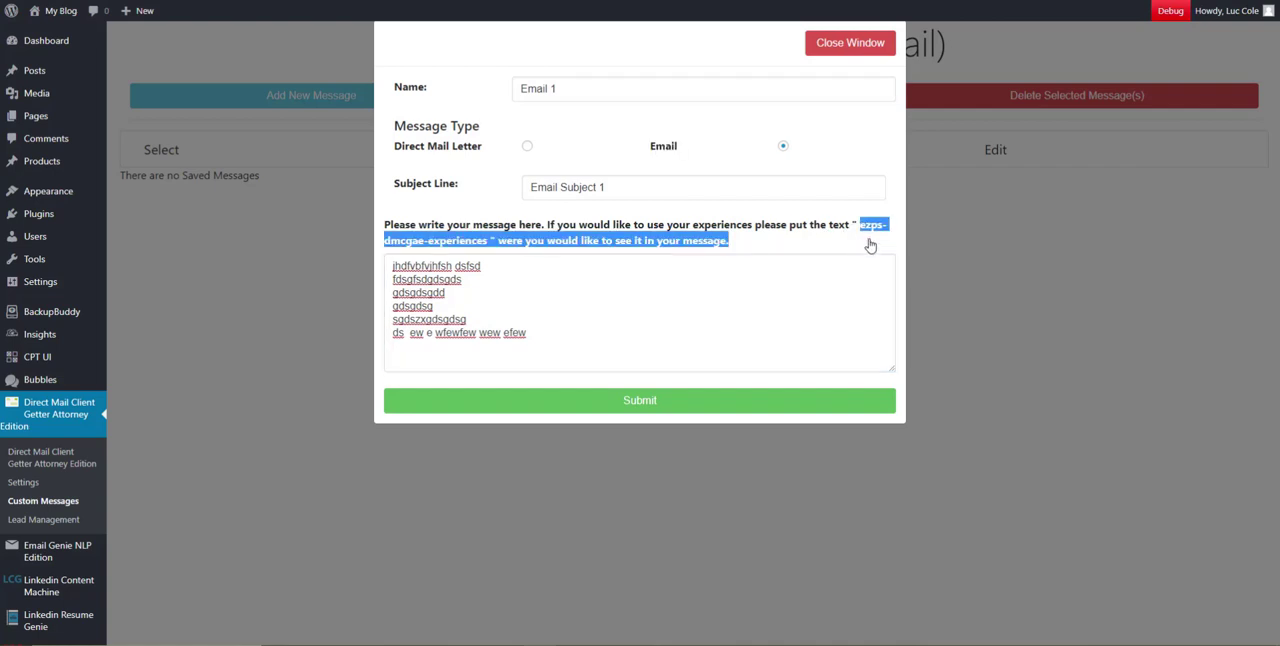
{"action": "left_click_drag", "start_coordinate": [531, 259], "coordinate": [432, 243]}
{"action": "right_click", "coordinate": [432, 243]}
{"action": "left_click", "coordinate": [460, 250]}
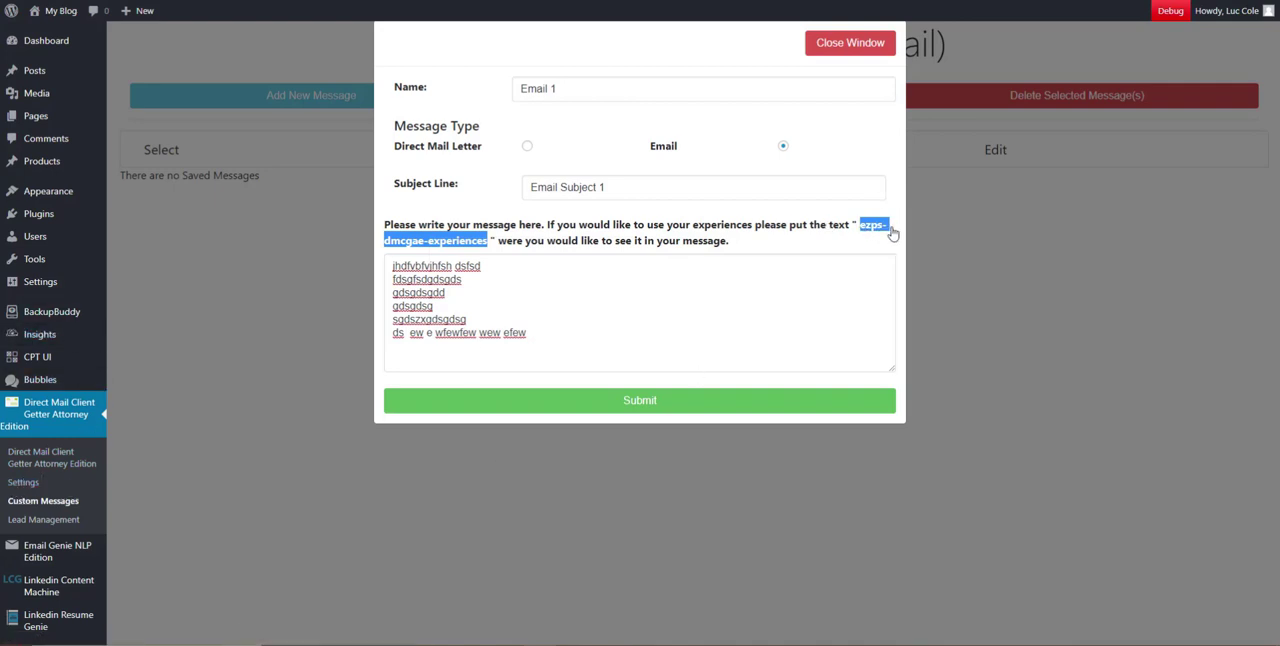
{"action": "right_click", "coordinate": [458, 246]}
{"action": "left_click", "coordinate": [475, 254]}
{"action": "left_click", "coordinate": [527, 361]}
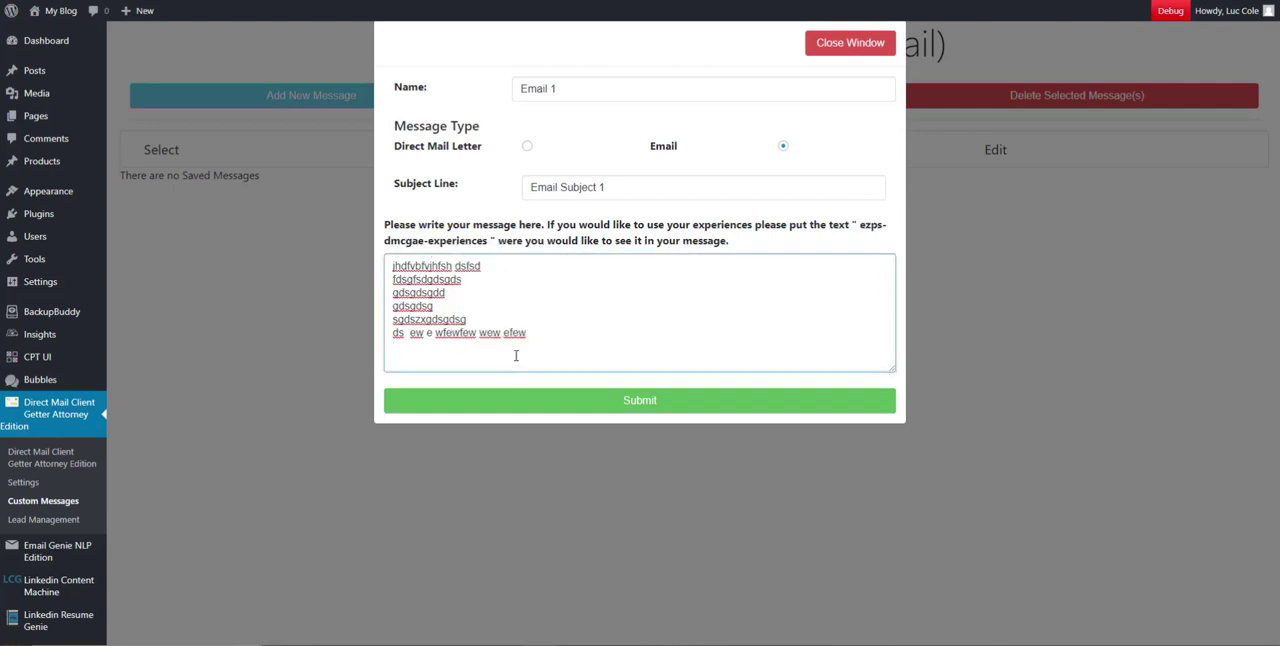
{"action": "key", "text": "ctrl+v"}
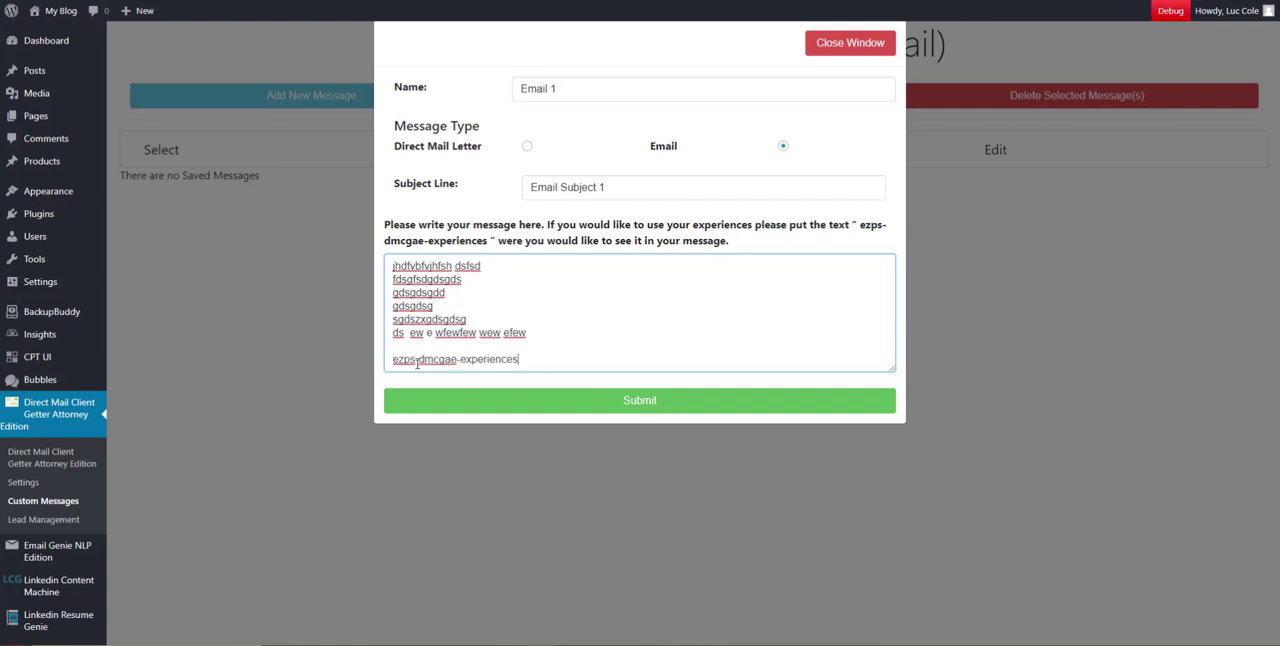
Add more lines of random filler text below the experiences tag, beginning with "sfeef esfesf sef sefse", and submit the message
{"action": "left_click_drag", "start_coordinate": [393, 362], "coordinate": [521, 358]}
{"action": "left_click", "coordinate": [544, 347]}
{"action": "key", "text": "Return"}
{"action": "type", "text": "t"}
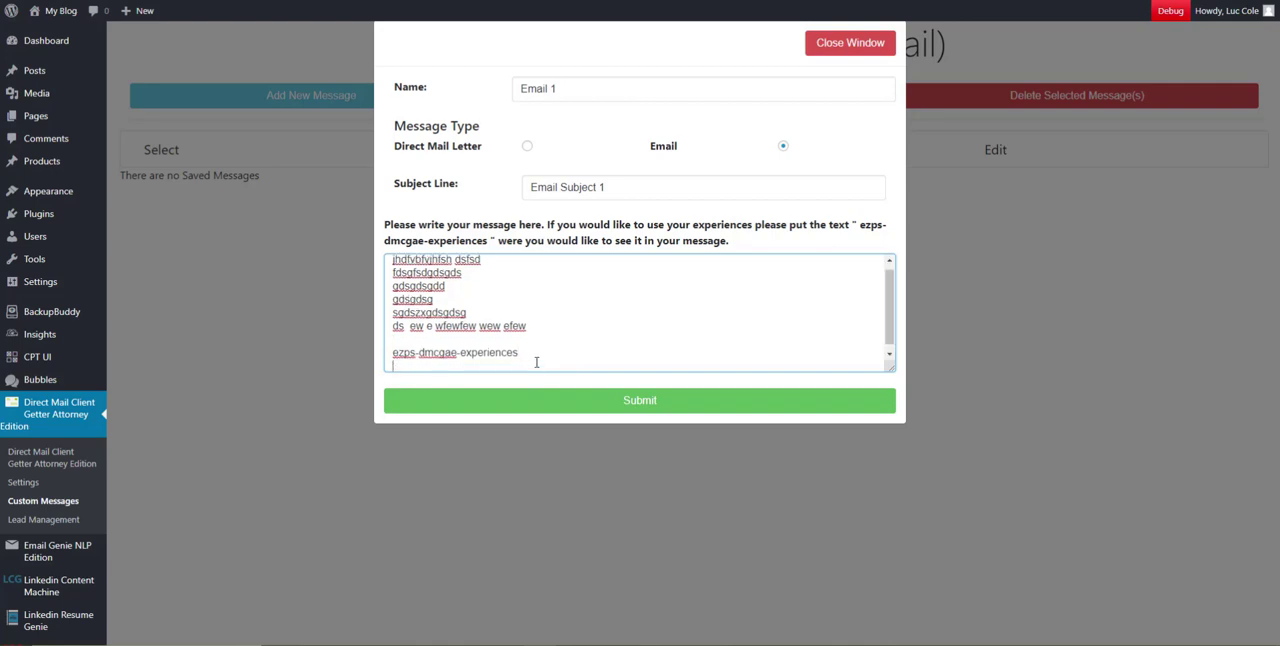
{"action": "key", "text": "Return"}
{"action": "key", "text": "Return"}
{"action": "type", "text": "sfeef esfesf sef"}
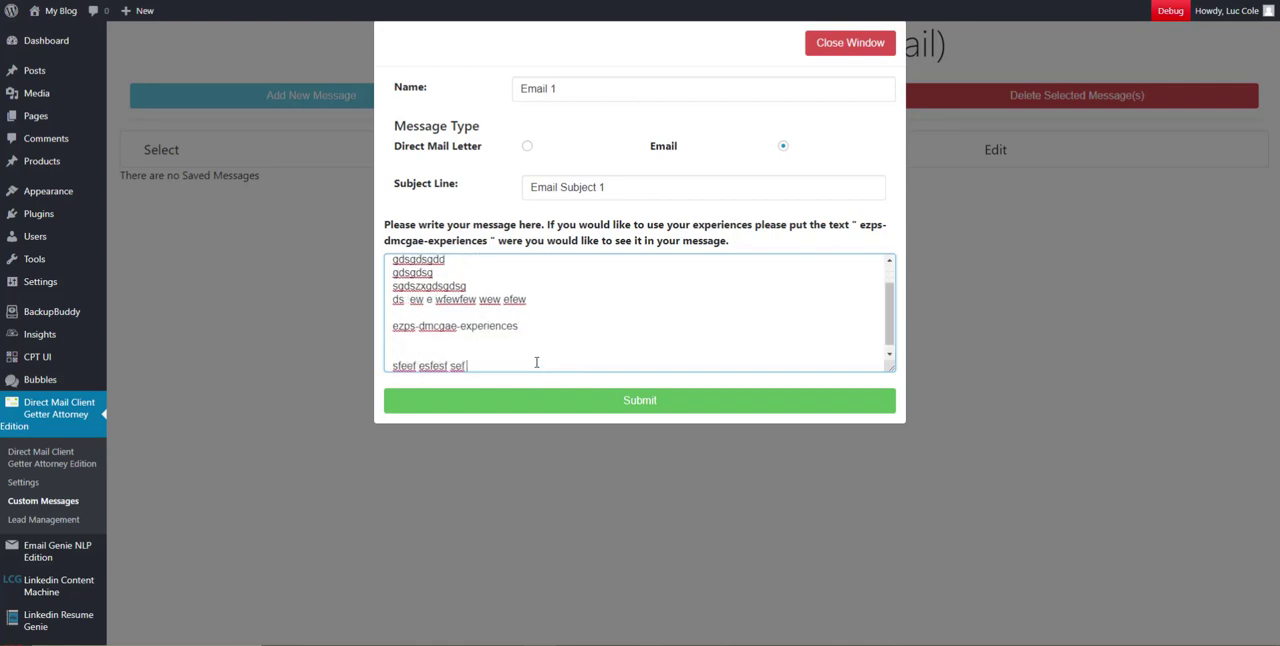
{"action": "type", "text": " sefse"}
{"action": "key", "text": "Return"}
{"action": "key", "text": "Return"}
{"action": "type", "text": "fs fsef ntgd hjnfyfg"}
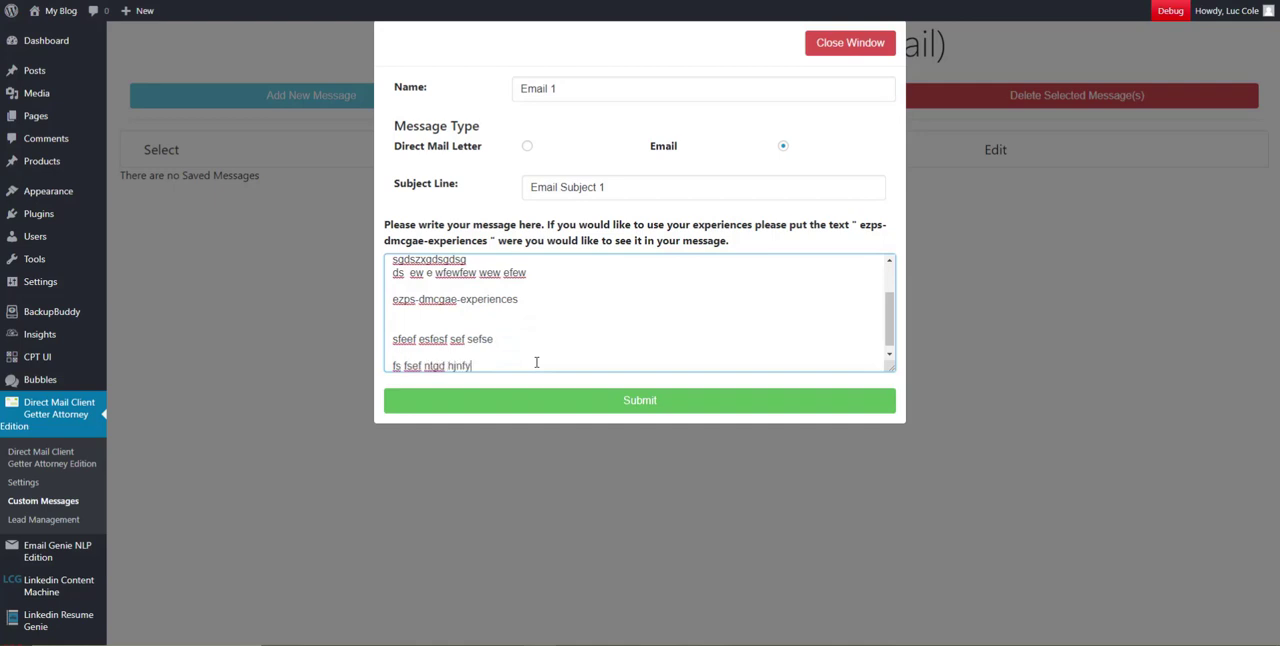
{"action": "key", "text": "Return"}
{"action": "type", "text": "nfg g"}
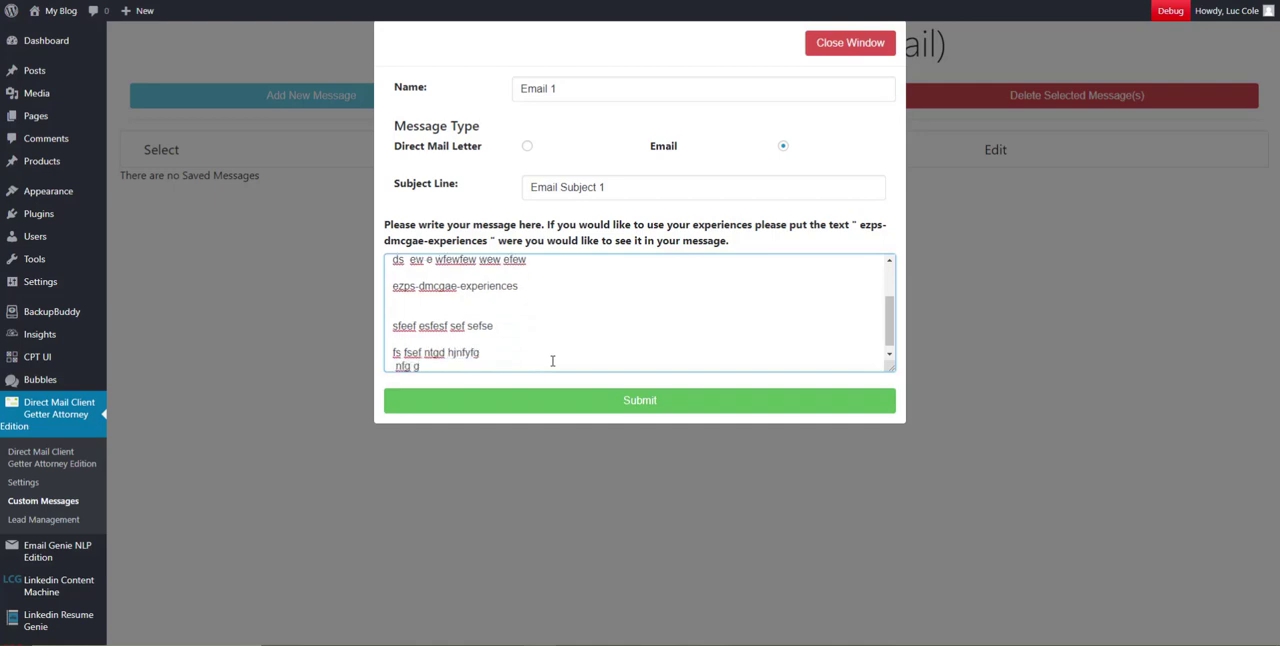
{"action": "left_click", "coordinate": [700, 400]}
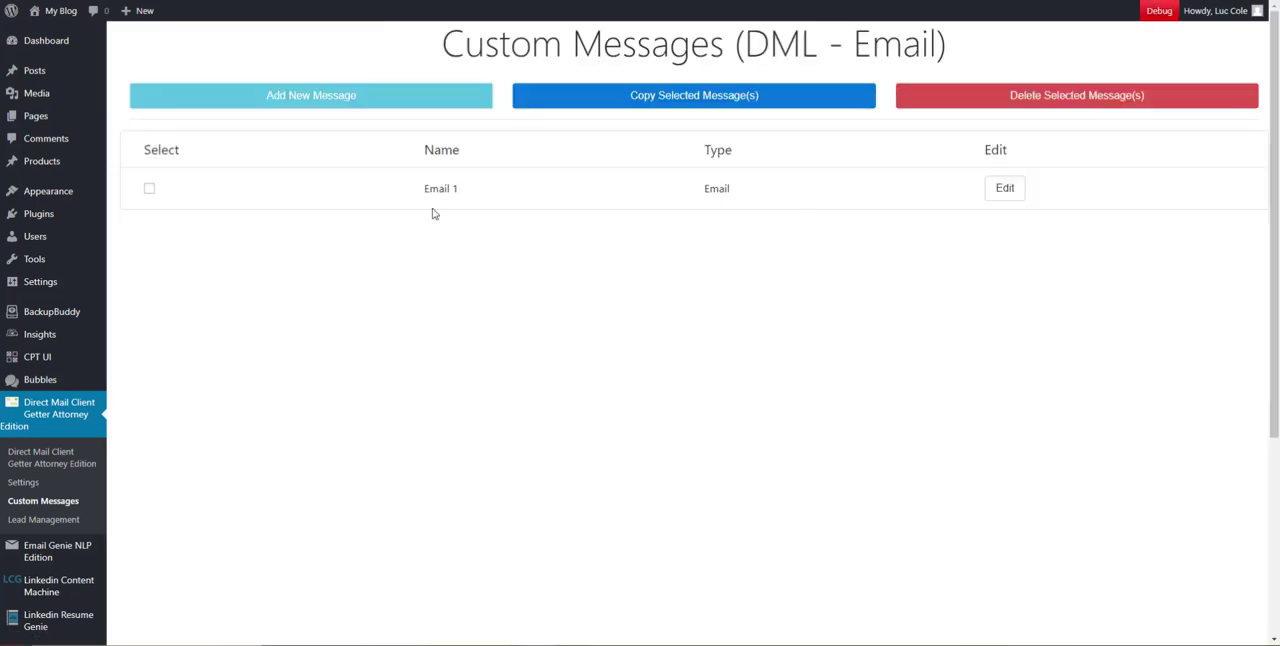
Open the saved Email 1 message for editing, look through its contents, close it and reopen it
{"action": "left_click", "coordinate": [1005, 188]}
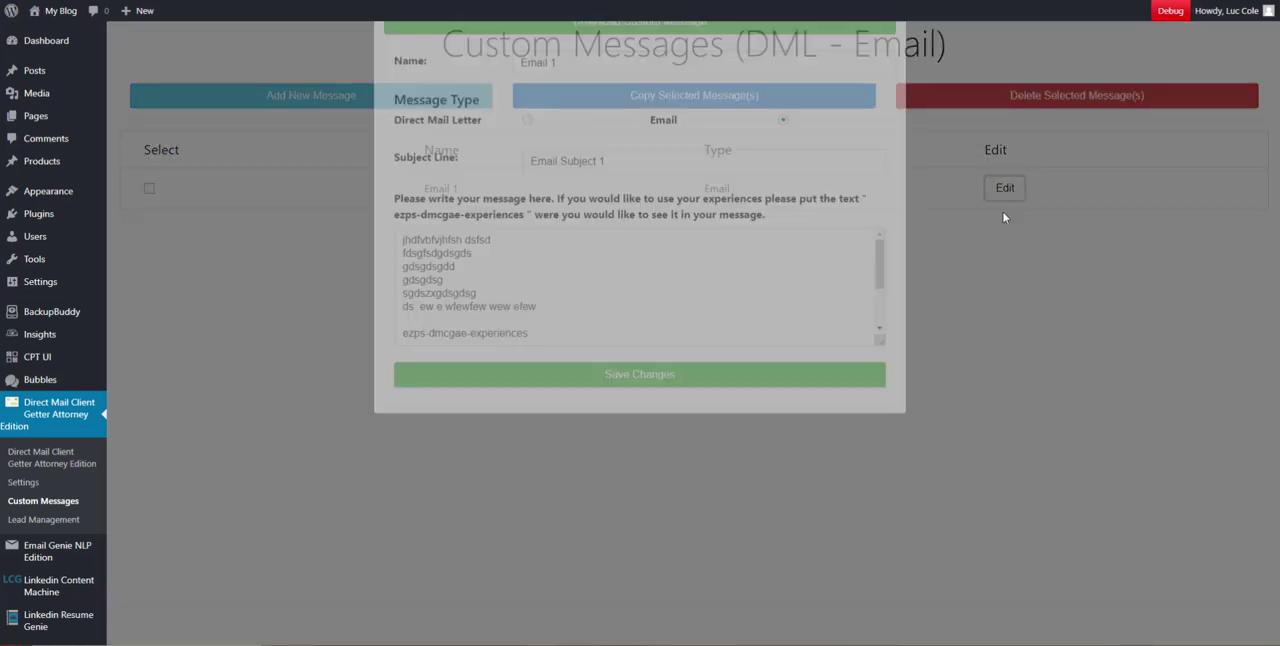
{"action": "scroll", "coordinate": [541, 342], "scroll_direction": "down", "scroll_amount": 1}
{"action": "scroll", "coordinate": [541, 342], "scroll_direction": "up", "scroll_amount": 3}
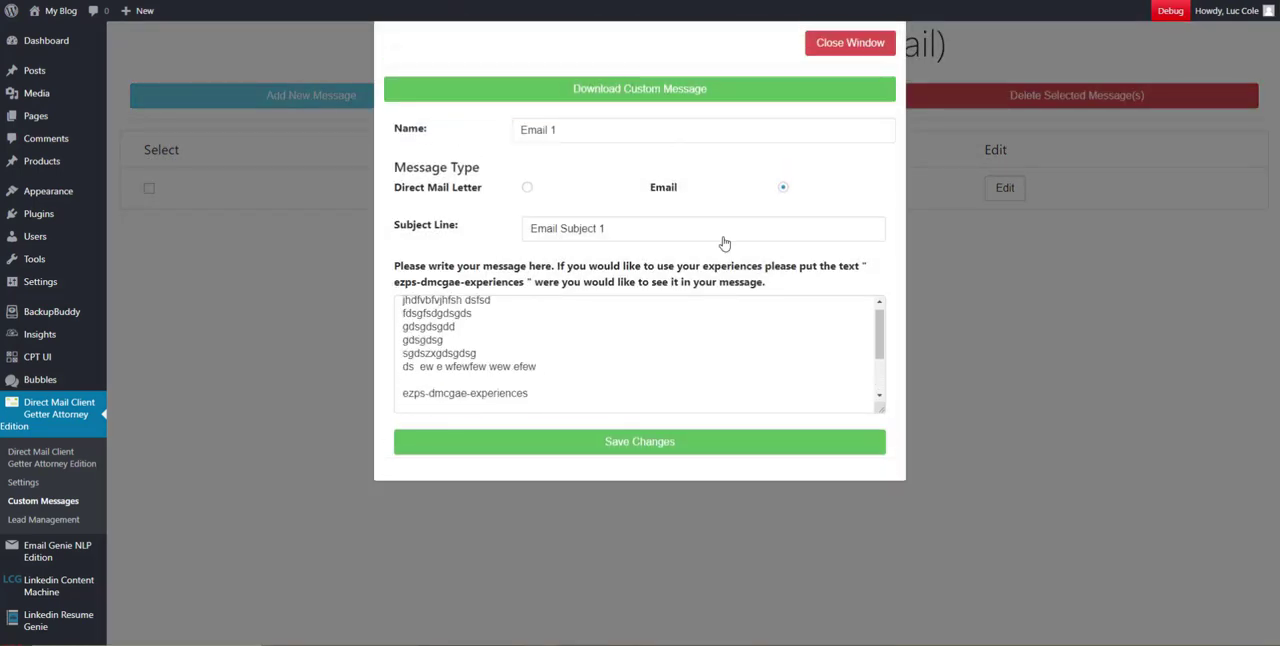
{"action": "left_click", "coordinate": [850, 42]}
{"action": "left_click", "coordinate": [1004, 196]}
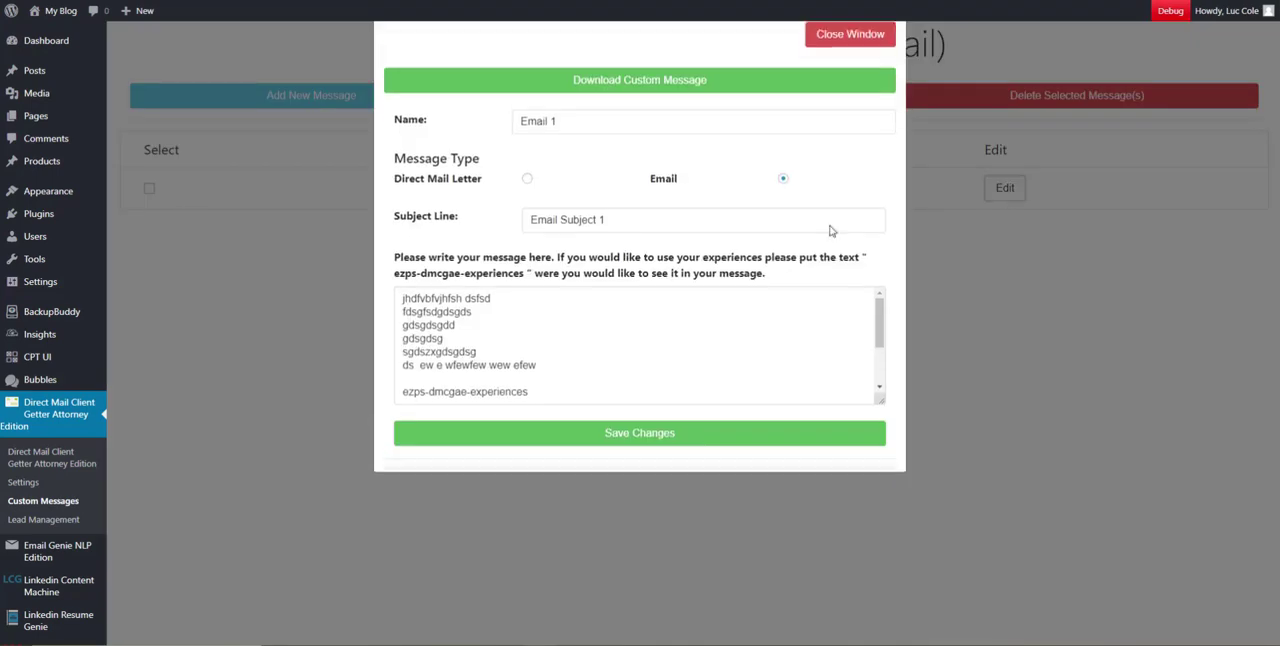
Download the Email 1 custom message as a text file and open the downloaded file
{"action": "scroll", "coordinate": [580, 322], "scroll_direction": "down", "scroll_amount": 3}
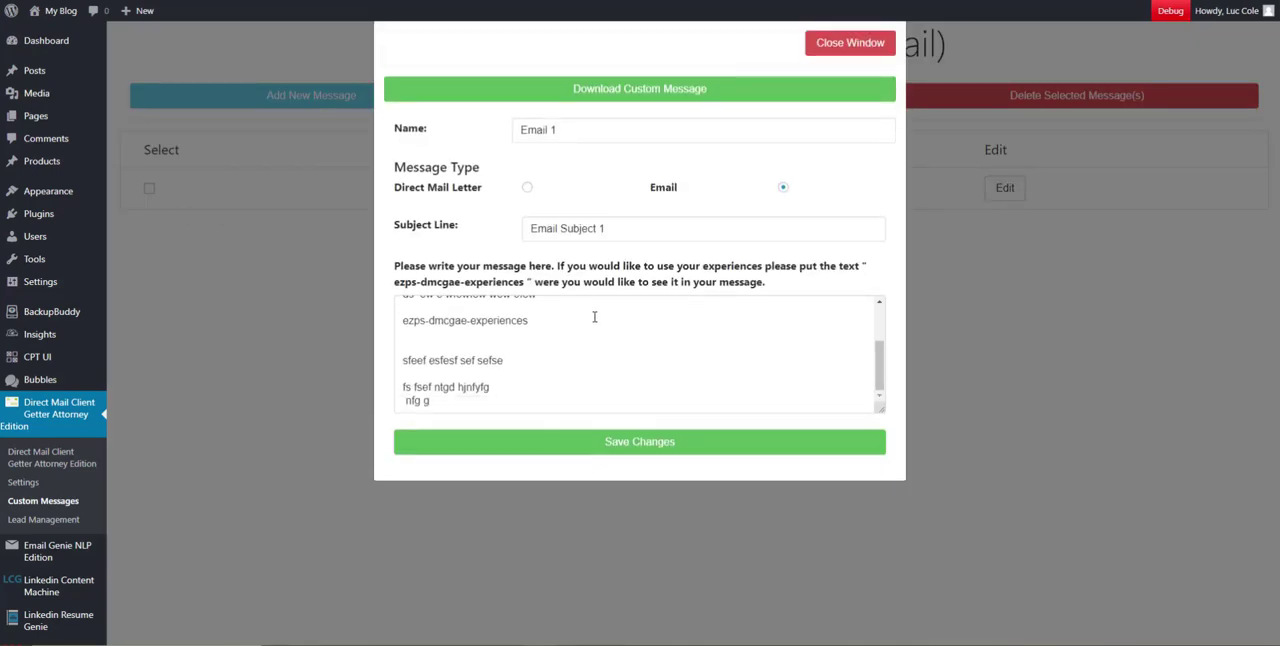
{"action": "left_click", "coordinate": [605, 98]}
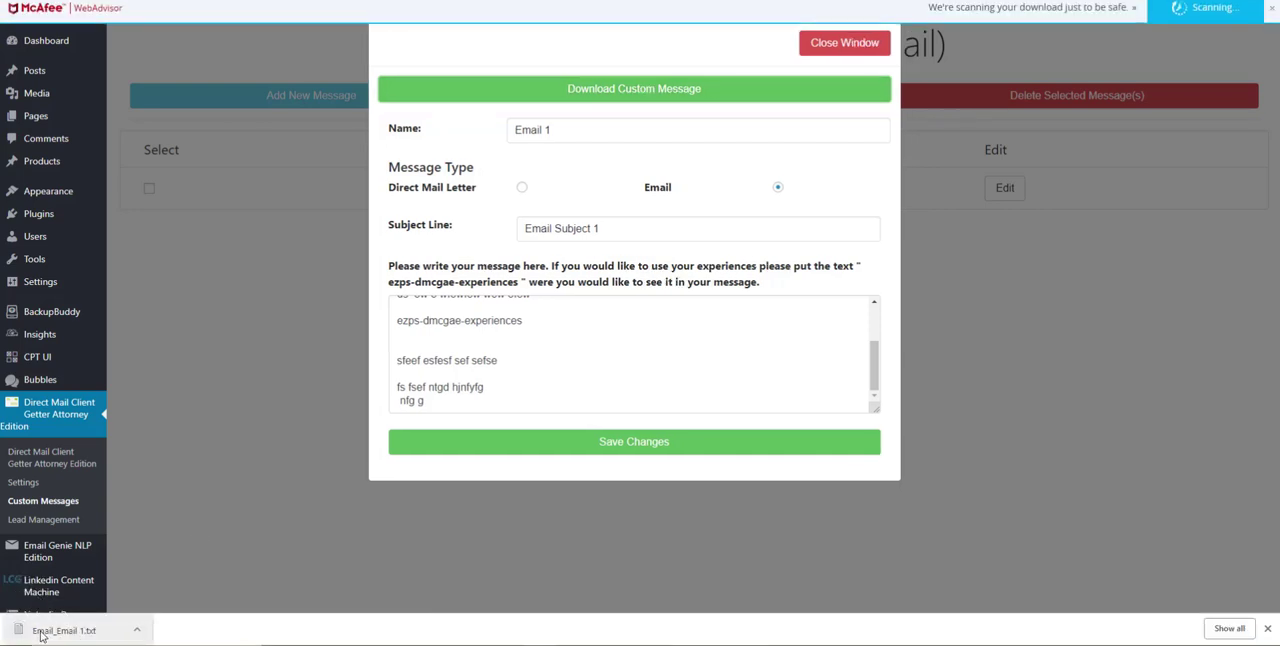
{"action": "left_click", "coordinate": [90, 630]}
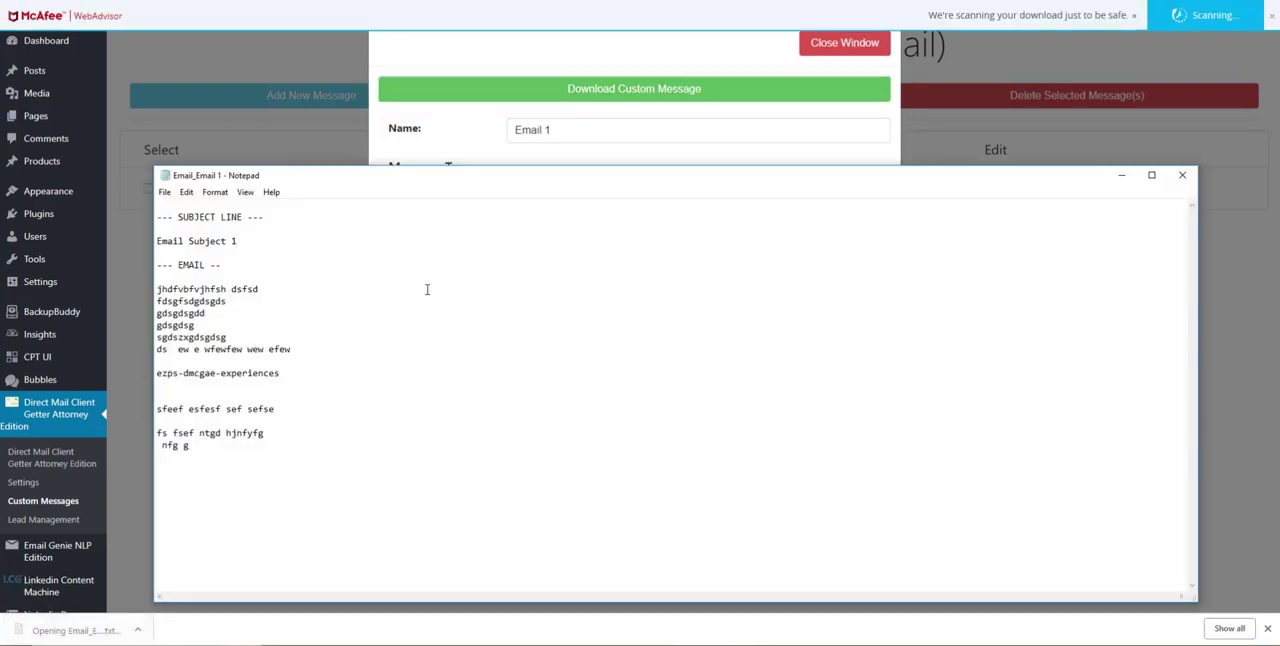
Review the message body and the experiences tag in the downloaded text file, and close the file
{"action": "left_click_drag", "start_coordinate": [166, 289], "coordinate": [266, 485]}
{"action": "left_click", "coordinate": [420, 357]}
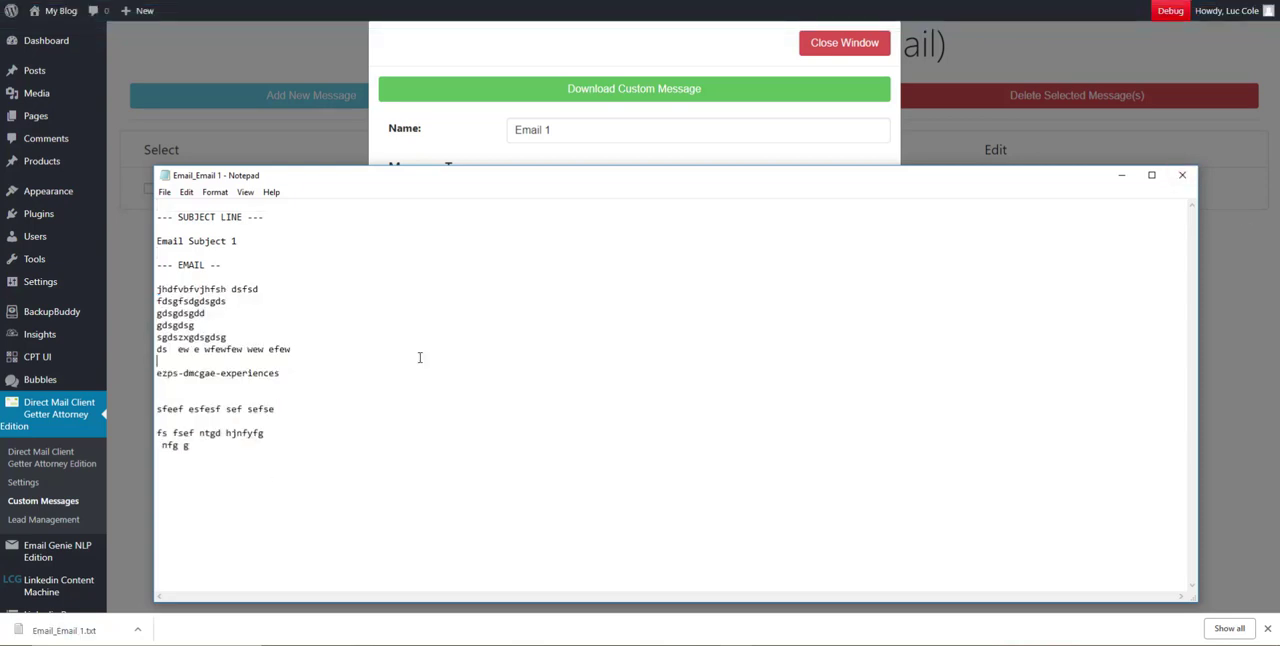
{"action": "left_click_drag", "start_coordinate": [329, 378], "coordinate": [157, 377]}
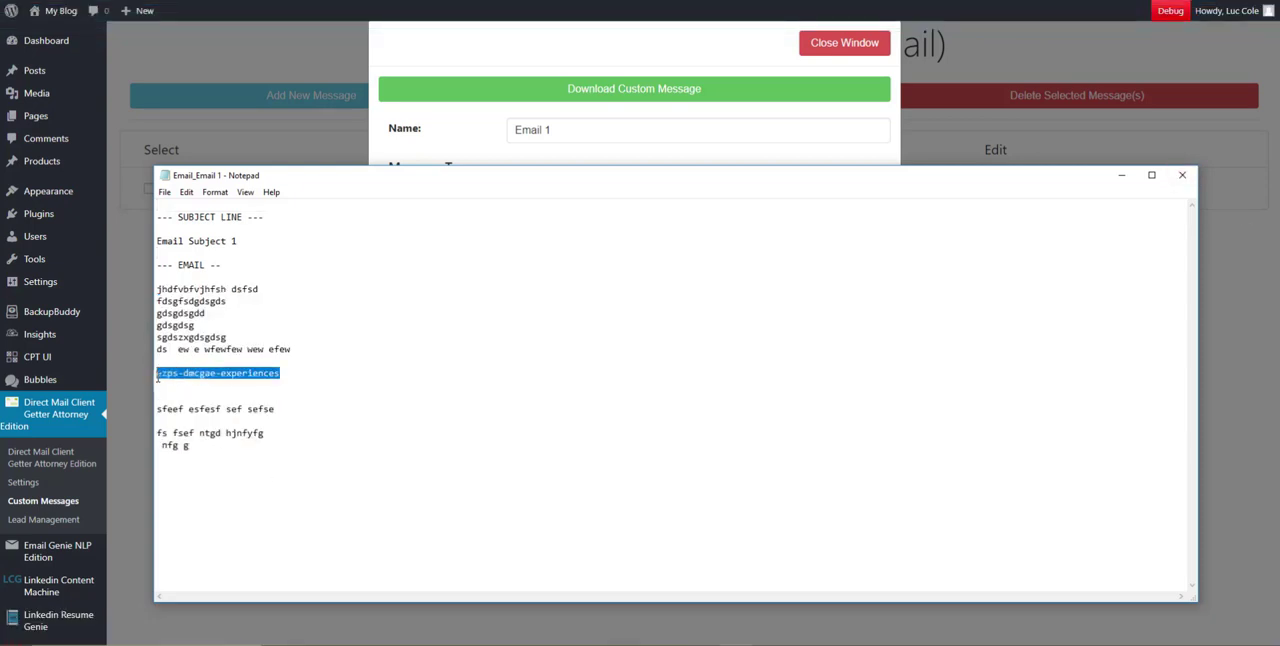
{"action": "left_click_drag", "start_coordinate": [166, 289], "coordinate": [201, 304]}
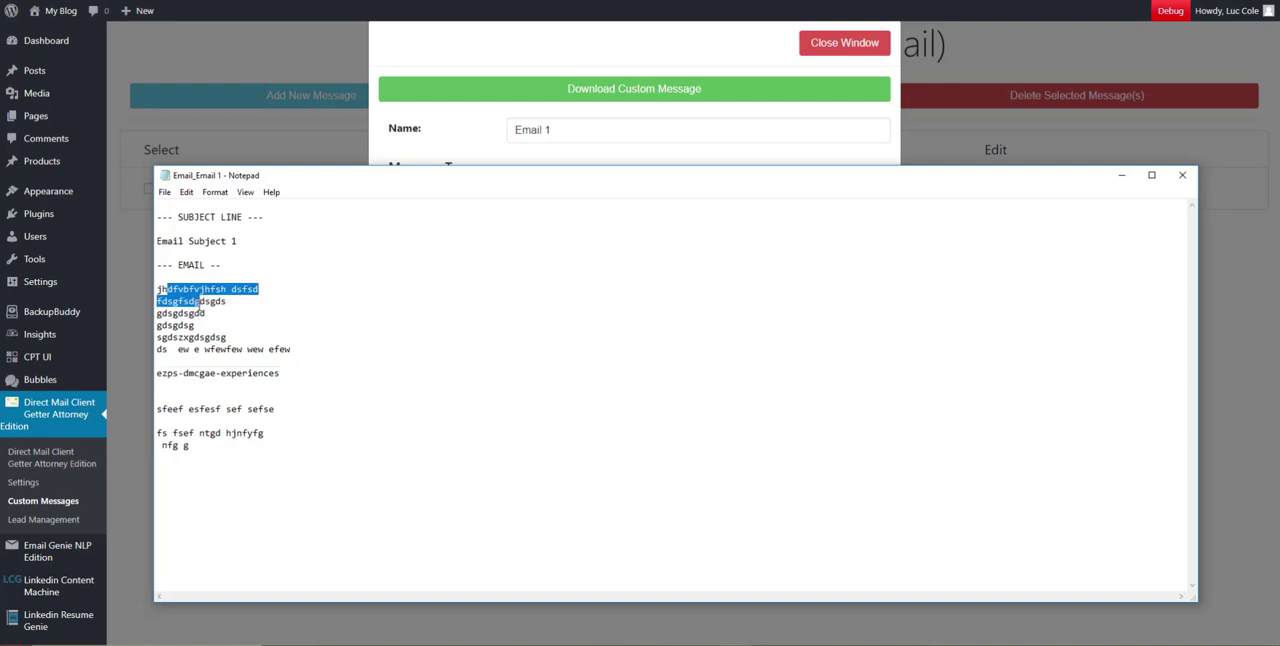
{"action": "left_click", "coordinate": [1181, 174]}
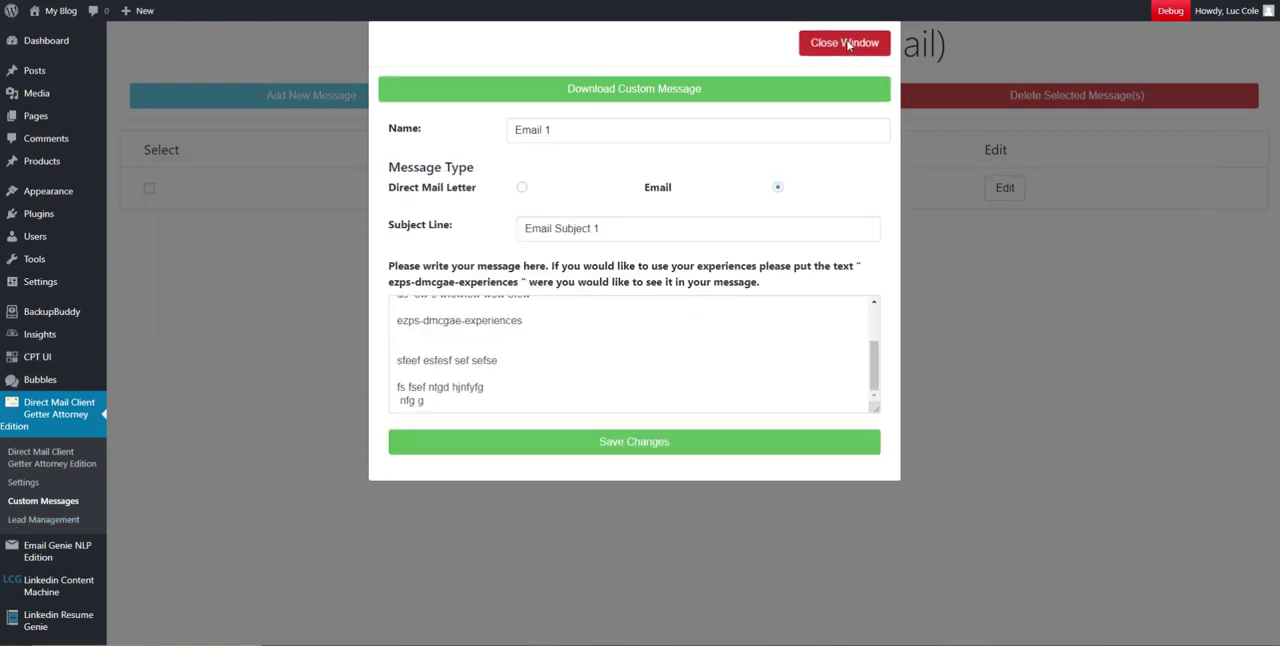
Close the message editor and duplicate the Email 1 message in the custom messages list
{"action": "left_click", "coordinate": [845, 42]}
{"action": "left_click", "coordinate": [149, 189]}
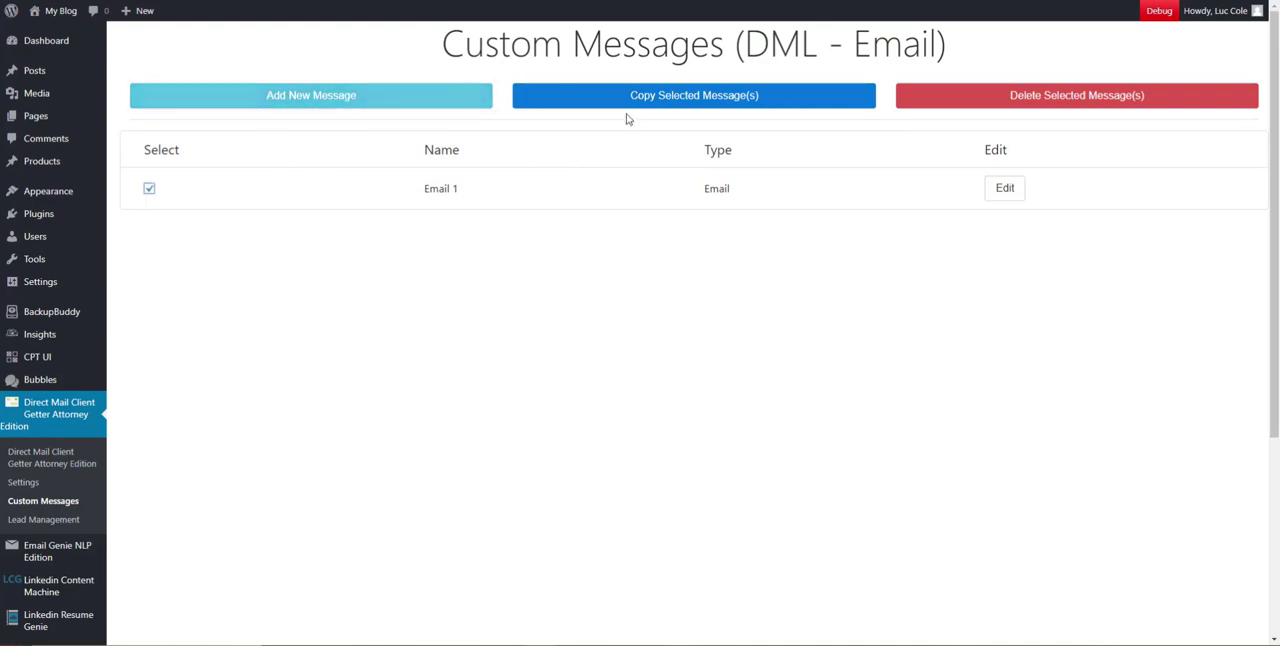
{"action": "left_click", "coordinate": [626, 95]}
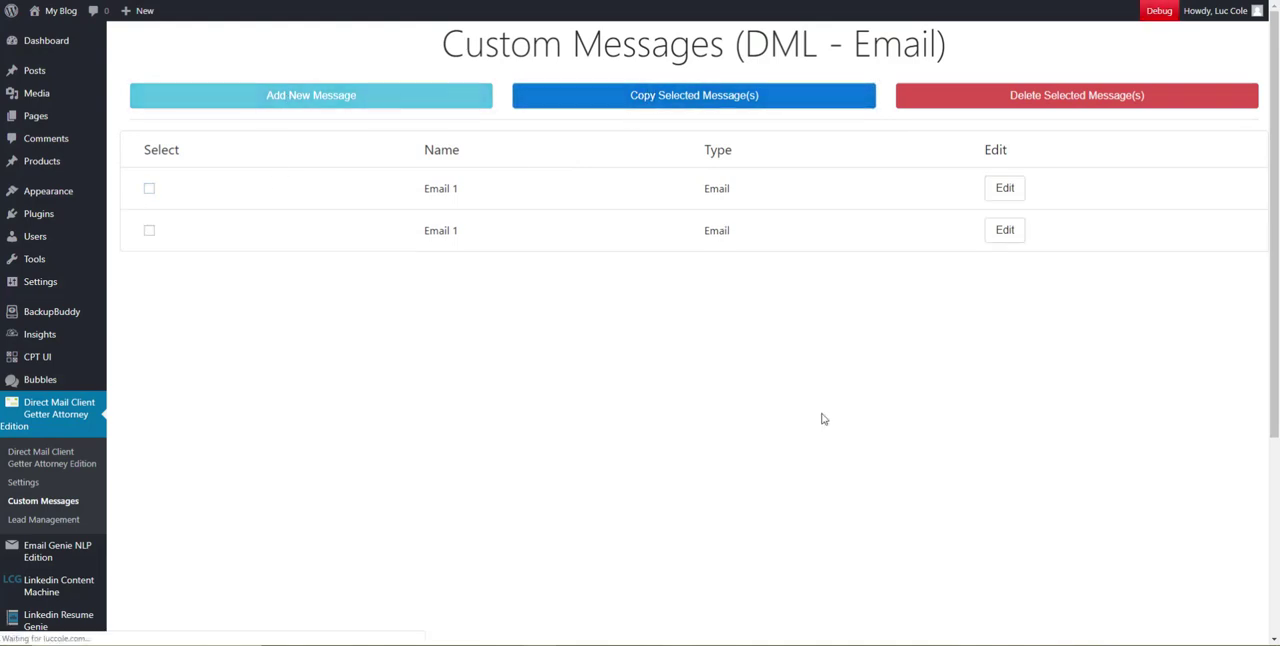
Edit the duplicated message: name it Email 2, set the subject to Email Subject 2, make it a Direct Mail Letter, and save
{"action": "left_click", "coordinate": [1018, 237]}
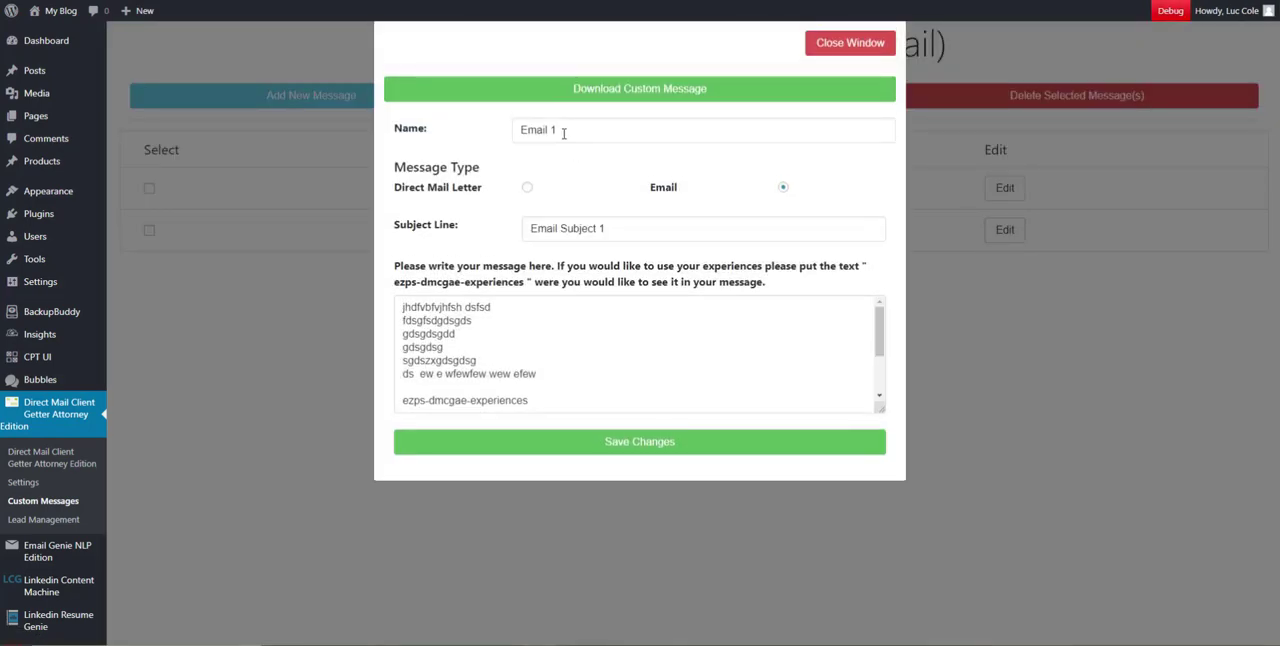
{"action": "double_click", "coordinate": [563, 133]}
{"action": "type", "text": "2"}
{"action": "double_click", "coordinate": [601, 228]}
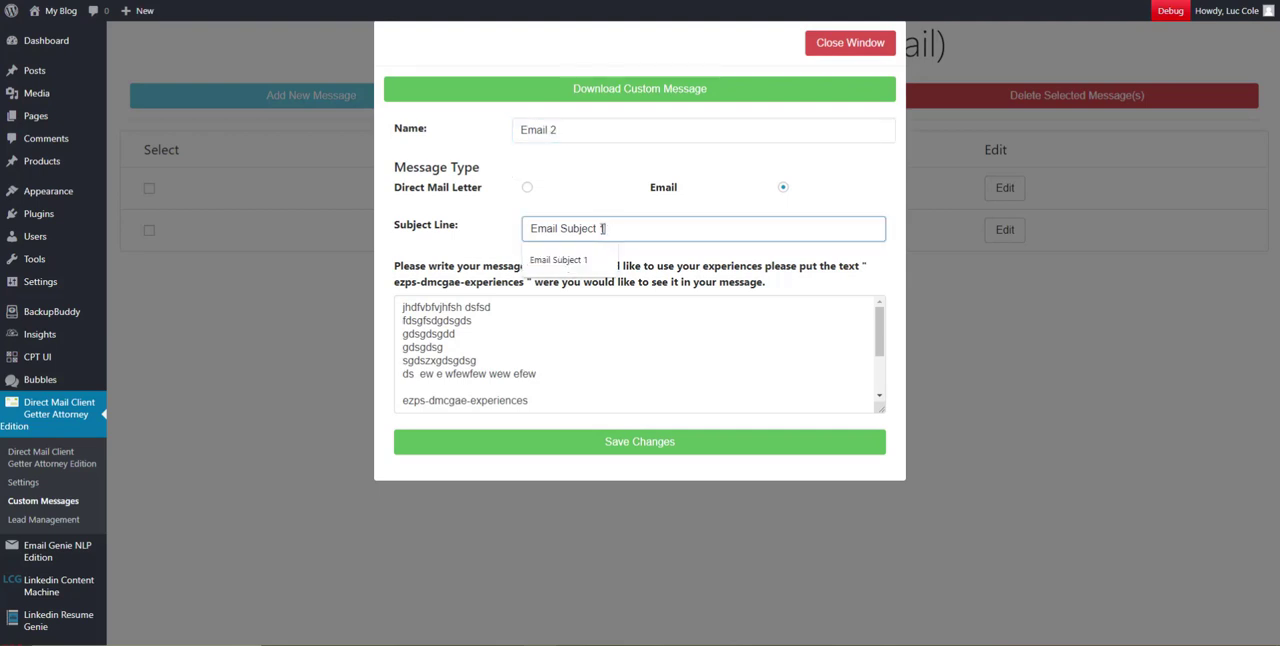
{"action": "type", "text": "2"}
{"action": "left_click", "coordinate": [528, 189]}
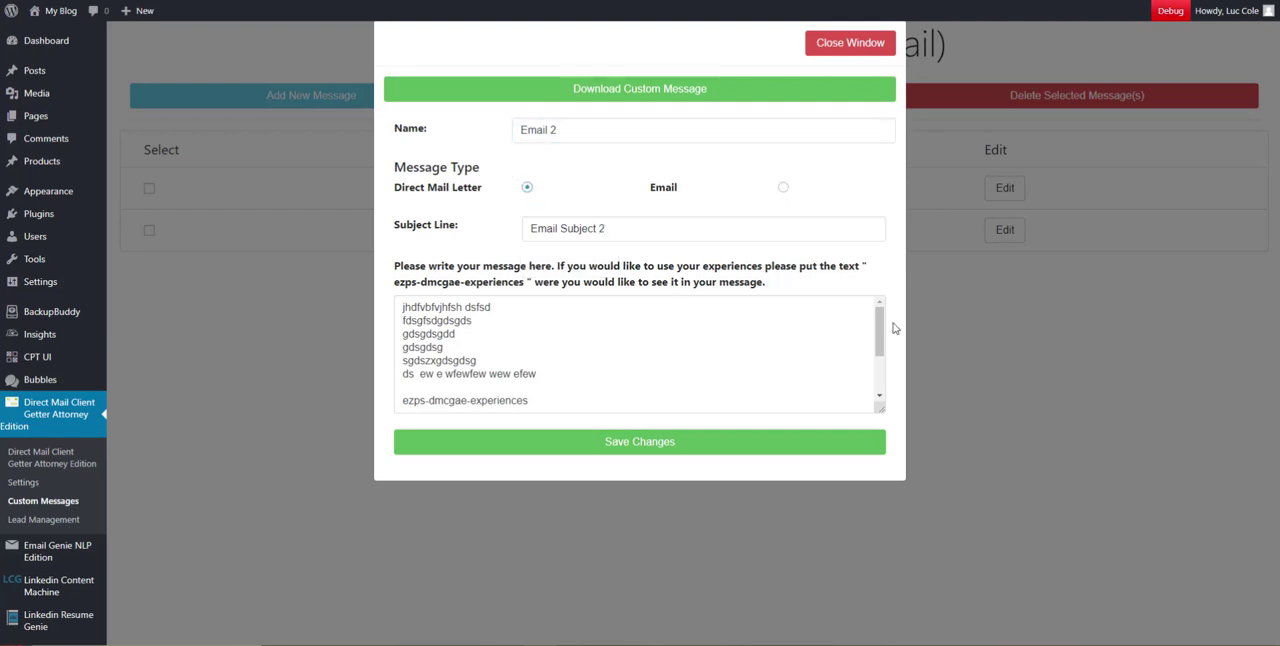
{"action": "left_click", "coordinate": [676, 443]}
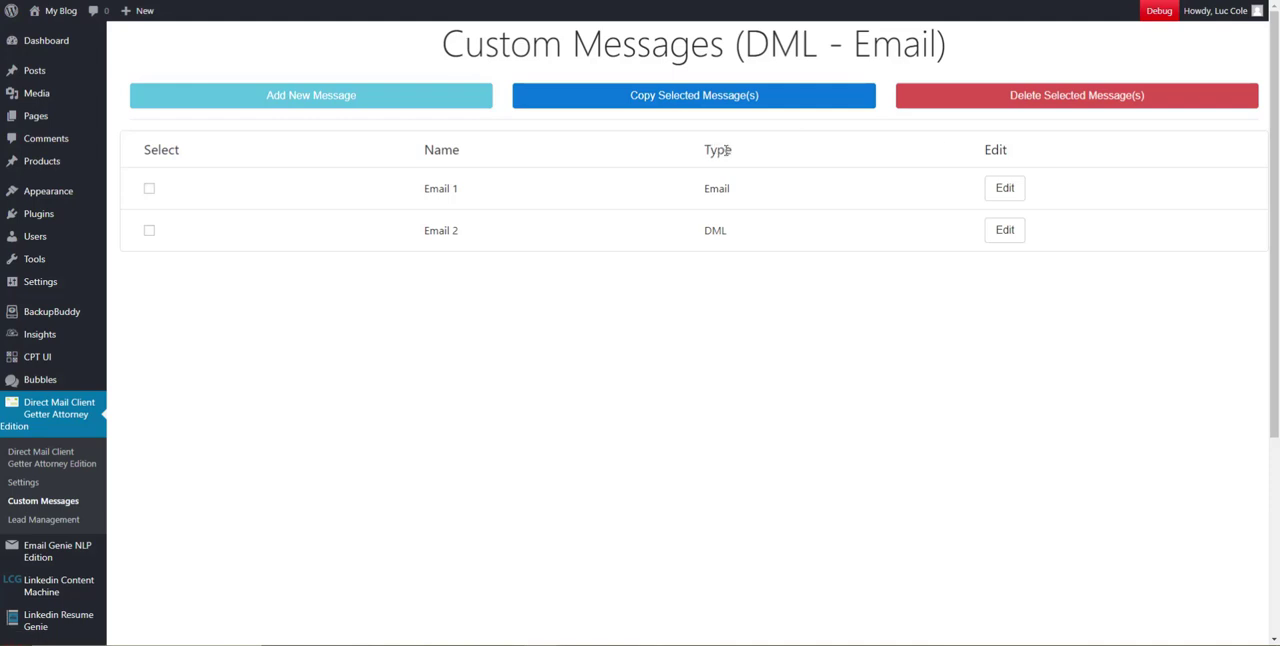
Reopen the Email 2 message, rename it DML 1, and copy the new name
{"action": "left_click", "coordinate": [1004, 230]}
{"action": "left_click", "coordinate": [574, 131]}
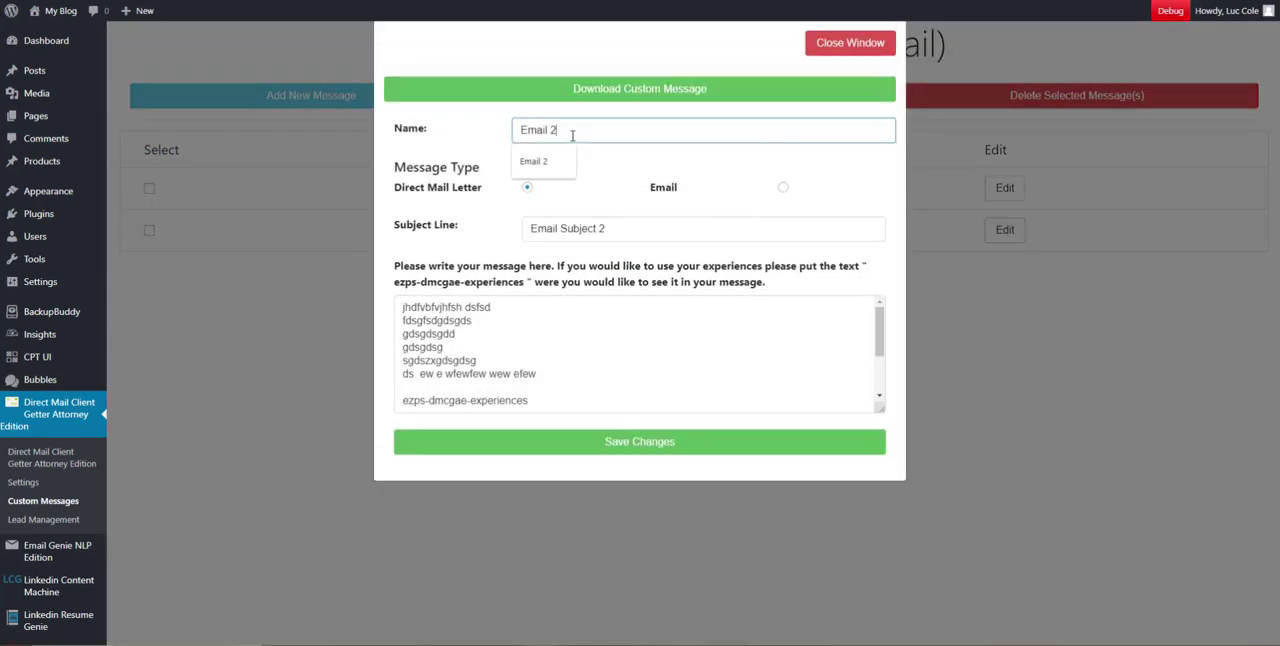
{"action": "left_click_drag", "start_coordinate": [574, 131], "coordinate": [449, 134]}
{"action": "type", "text": "DML 1"}
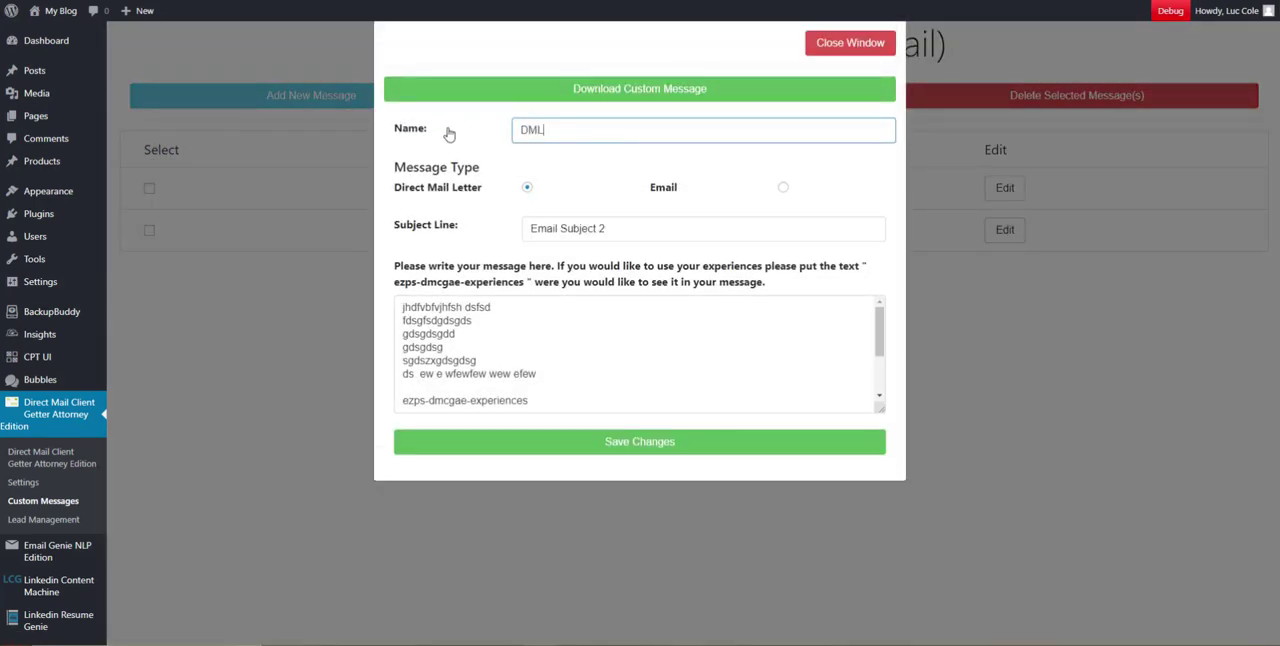
{"action": "left_click_drag", "start_coordinate": [568, 130], "coordinate": [520, 130]}
{"action": "right_click", "coordinate": [536, 131]}
{"action": "left_click", "coordinate": [563, 176]}
Replace the subject line with the copied name, extend it to DML Subject 1, and save the message
{"action": "left_click", "coordinate": [571, 228]}
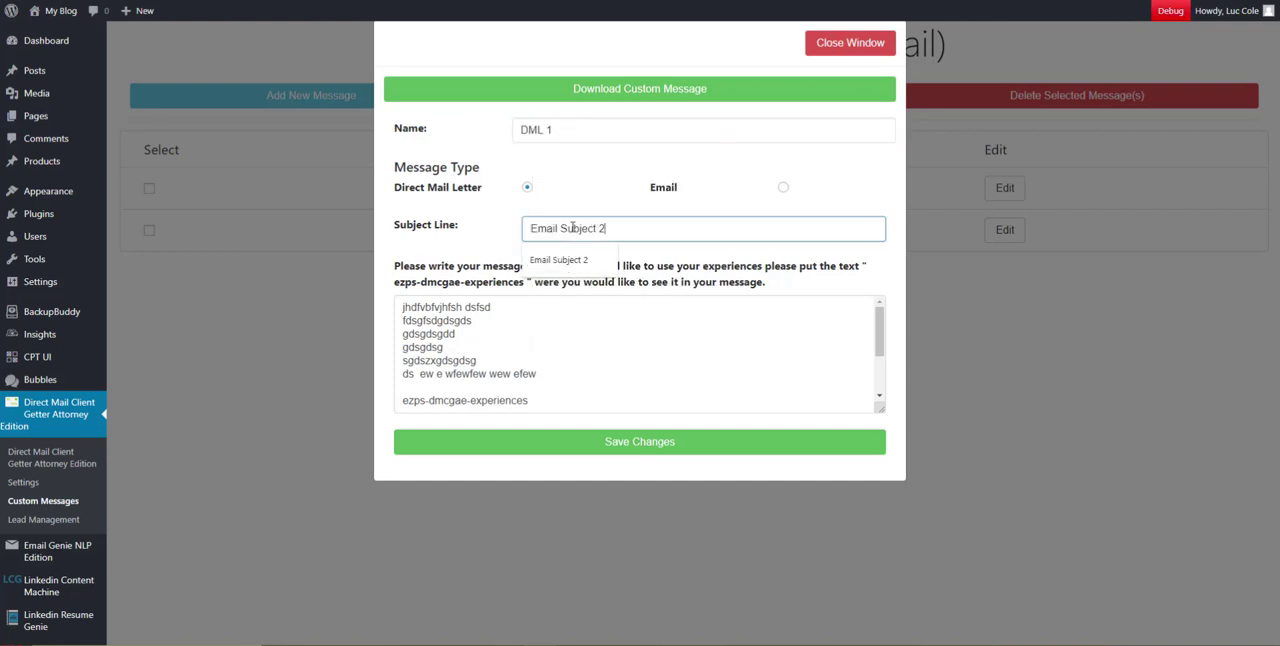
{"action": "left_click_drag", "start_coordinate": [608, 228], "coordinate": [530, 228]}
{"action": "right_click", "coordinate": [554, 230]}
{"action": "left_click", "coordinate": [585, 292]}
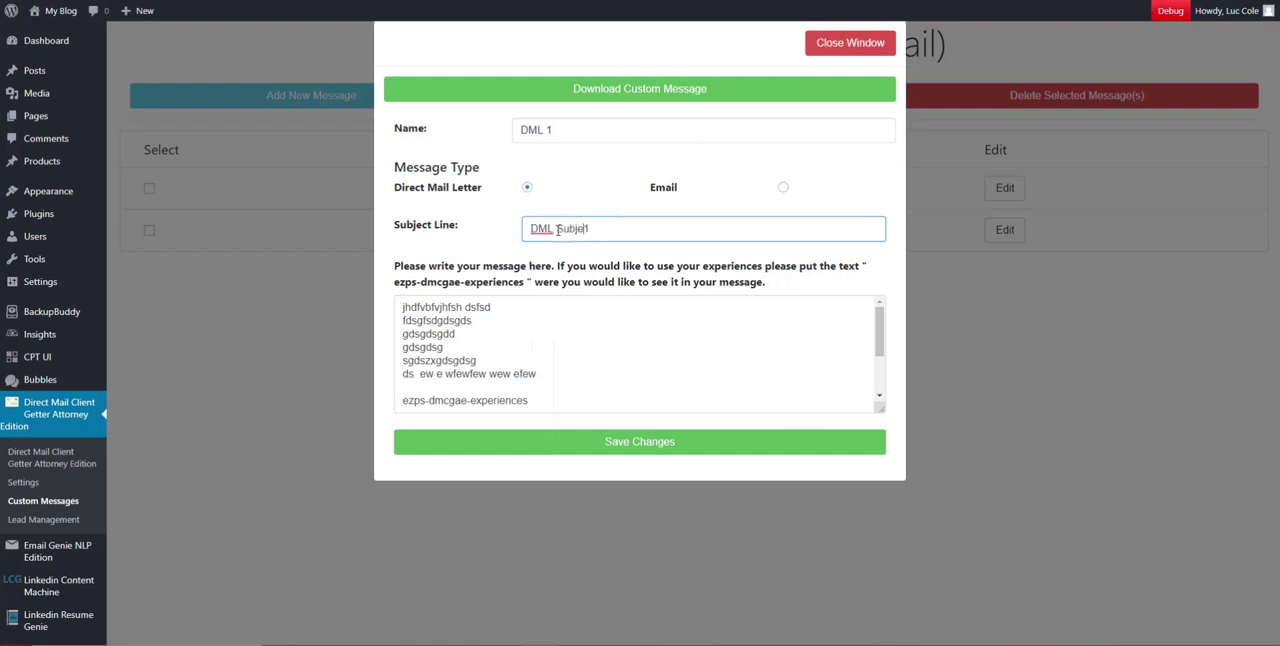
{"action": "left_click_drag", "start_coordinate": [529, 229], "coordinate": [564, 229]}
{"action": "left_click", "coordinate": [677, 442]}
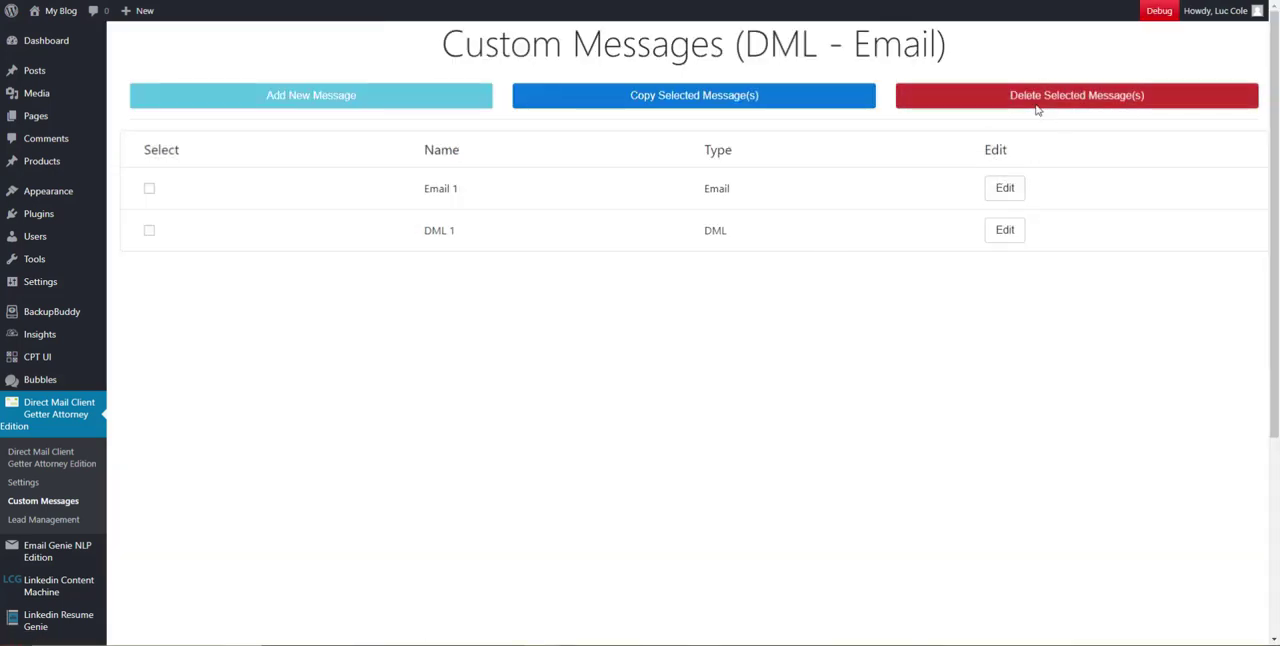
Select the Email 1 and DML 1 messages and clear both selections again
{"action": "left_click", "coordinate": [150, 190]}
{"action": "left_click", "coordinate": [150, 231]}
{"action": "left_click", "coordinate": [149, 189]}
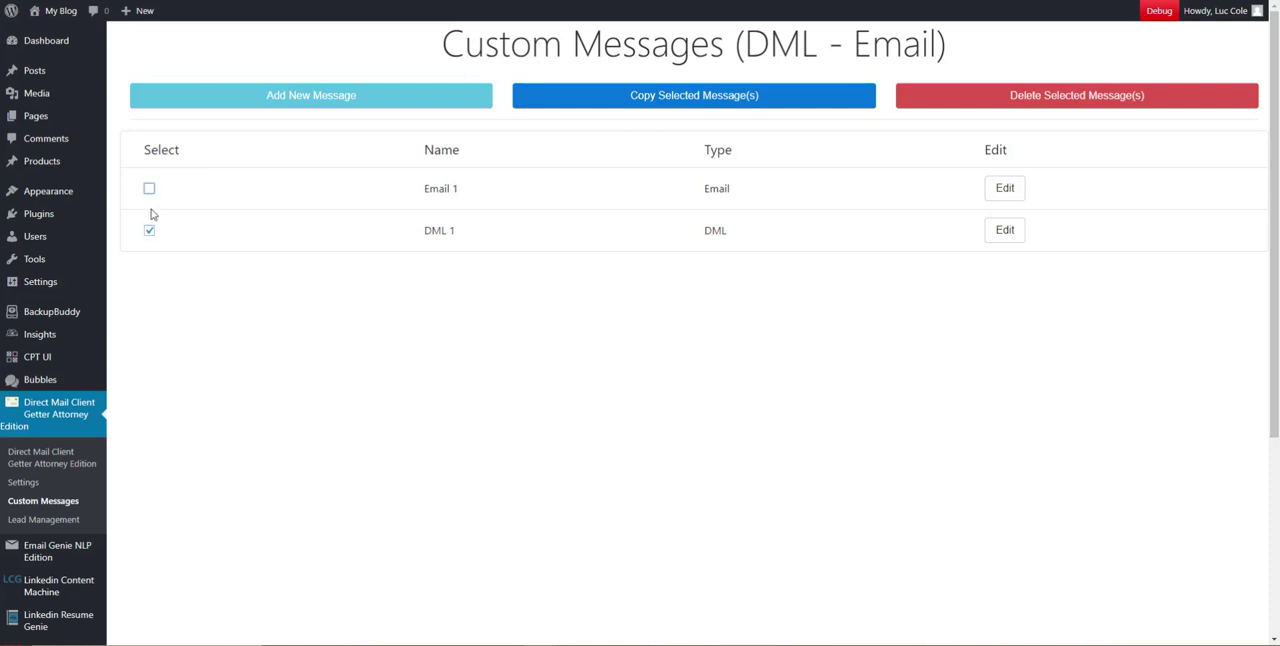
{"action": "left_click", "coordinate": [149, 231]}
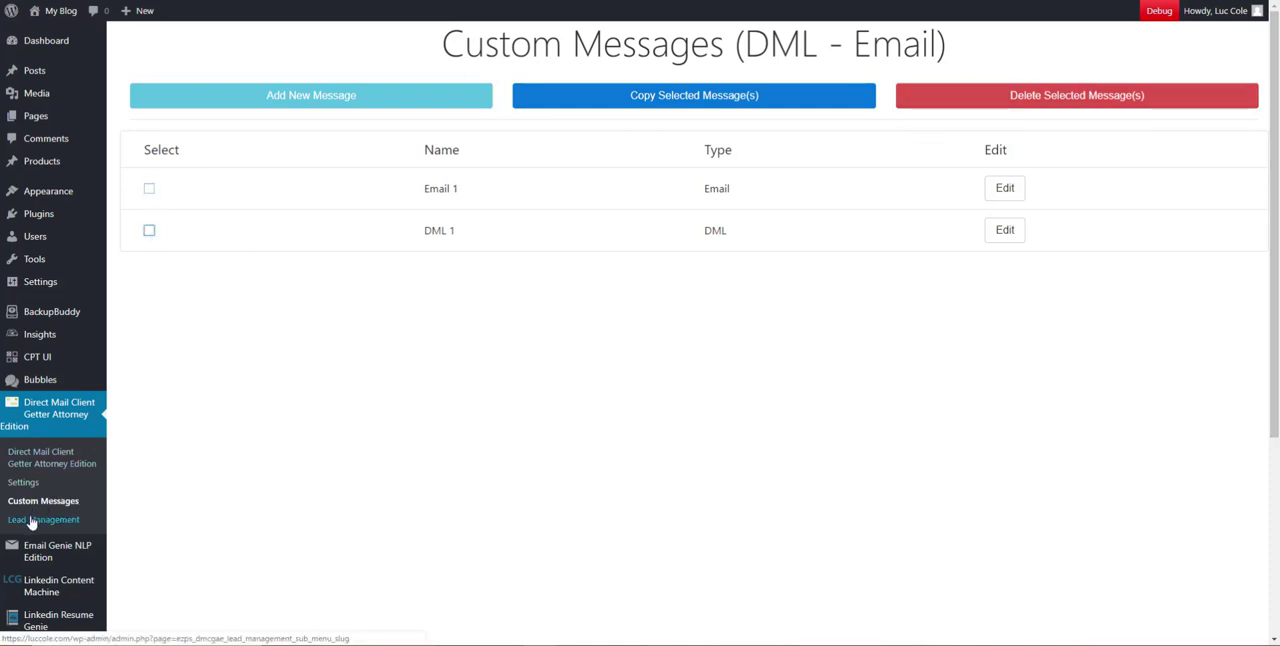
Go to Lead Management and delete both existing leads
{"action": "left_click", "coordinate": [31, 521]}
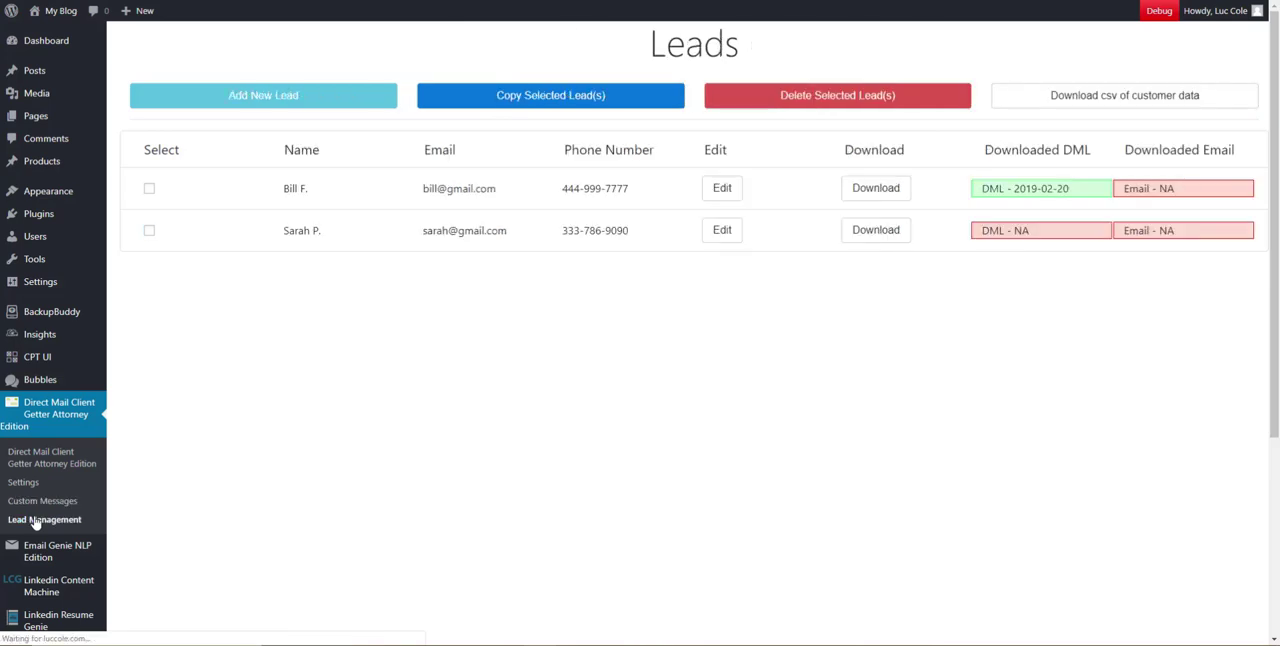
{"action": "left_click", "coordinate": [149, 189]}
{"action": "left_click", "coordinate": [149, 231]}
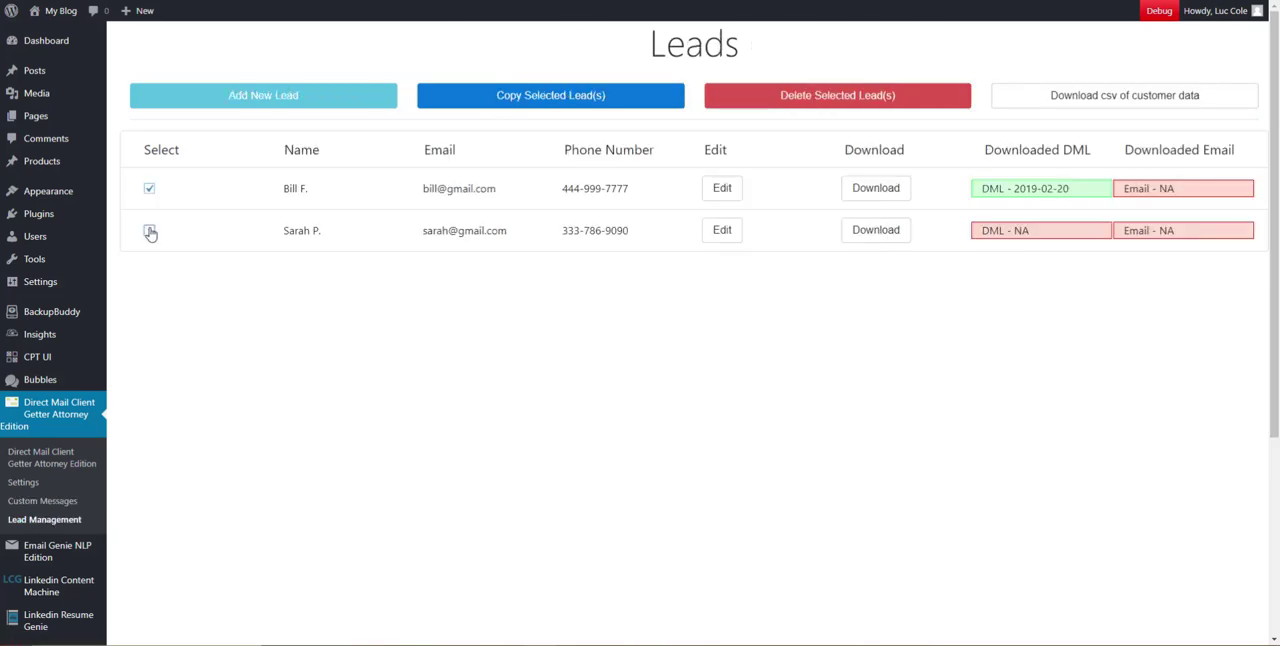
{"action": "left_click", "coordinate": [831, 106]}
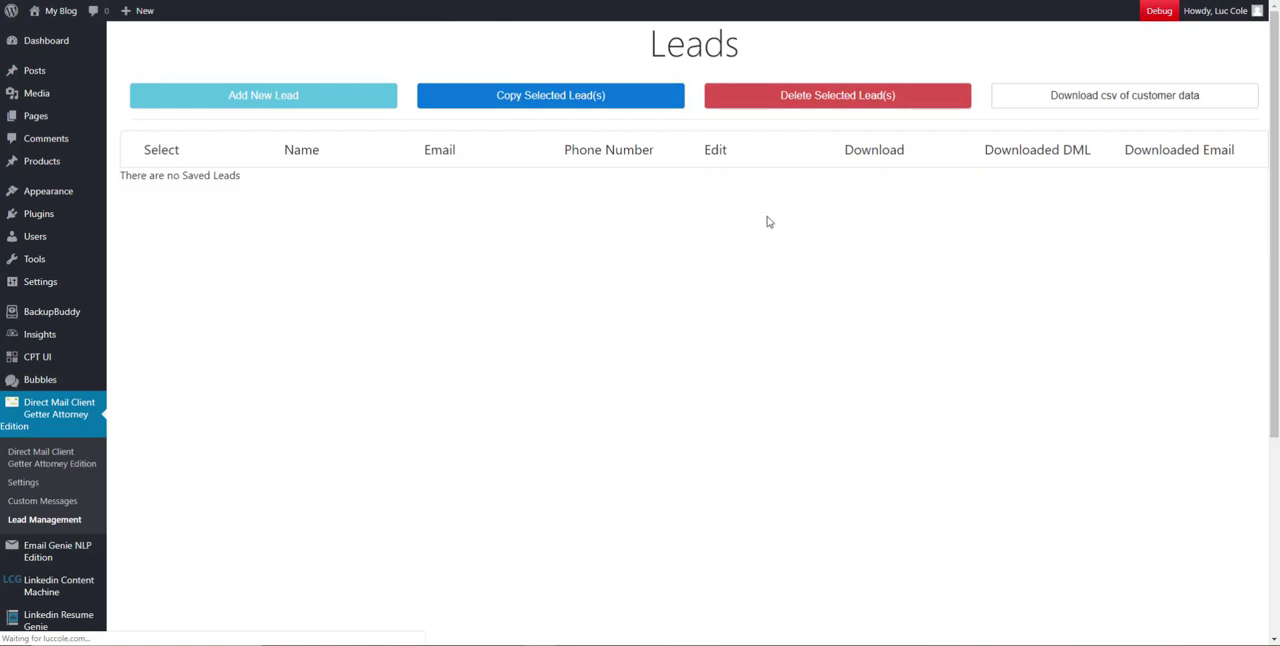
Open the Add Leads window and bring up the form for adding a new lead manually
{"action": "left_click", "coordinate": [255, 100]}
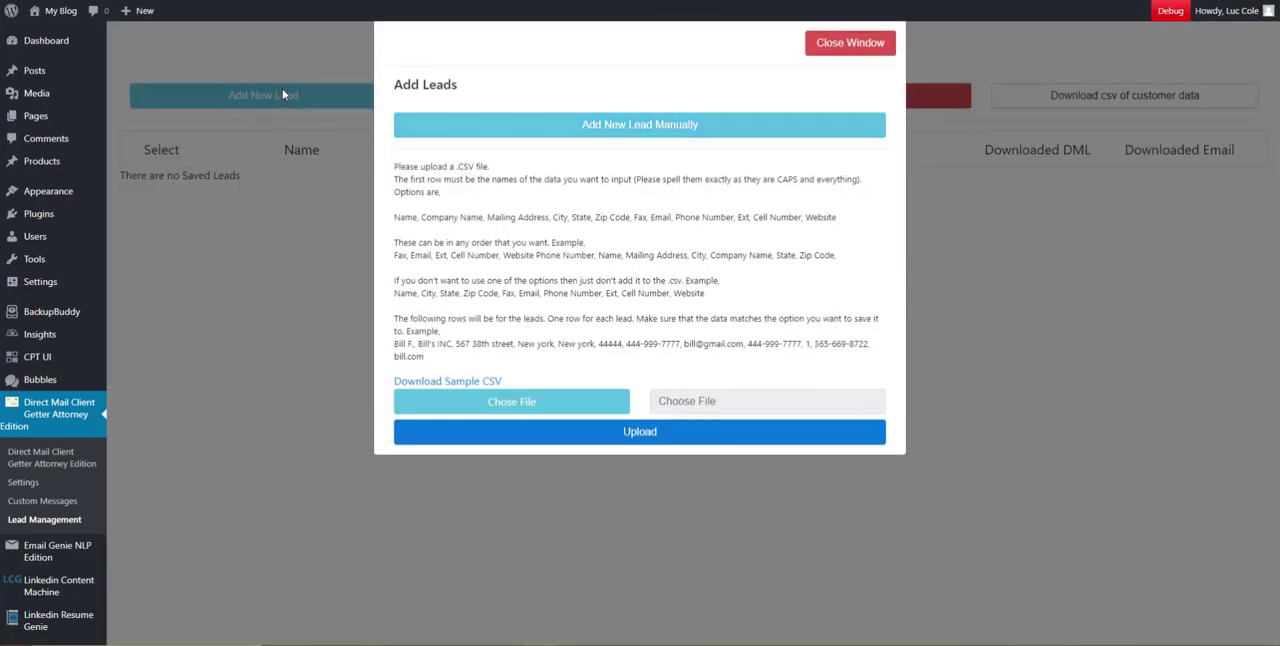
{"action": "left_click", "coordinate": [858, 40]}
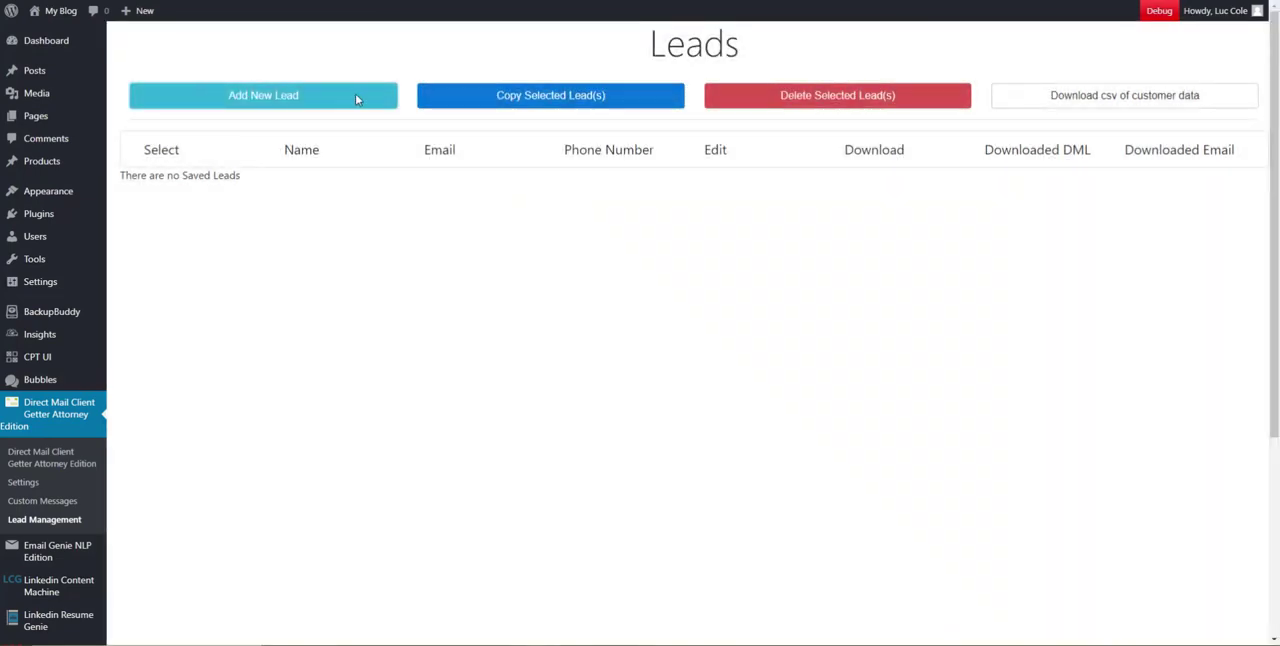
{"action": "left_click", "coordinate": [356, 99]}
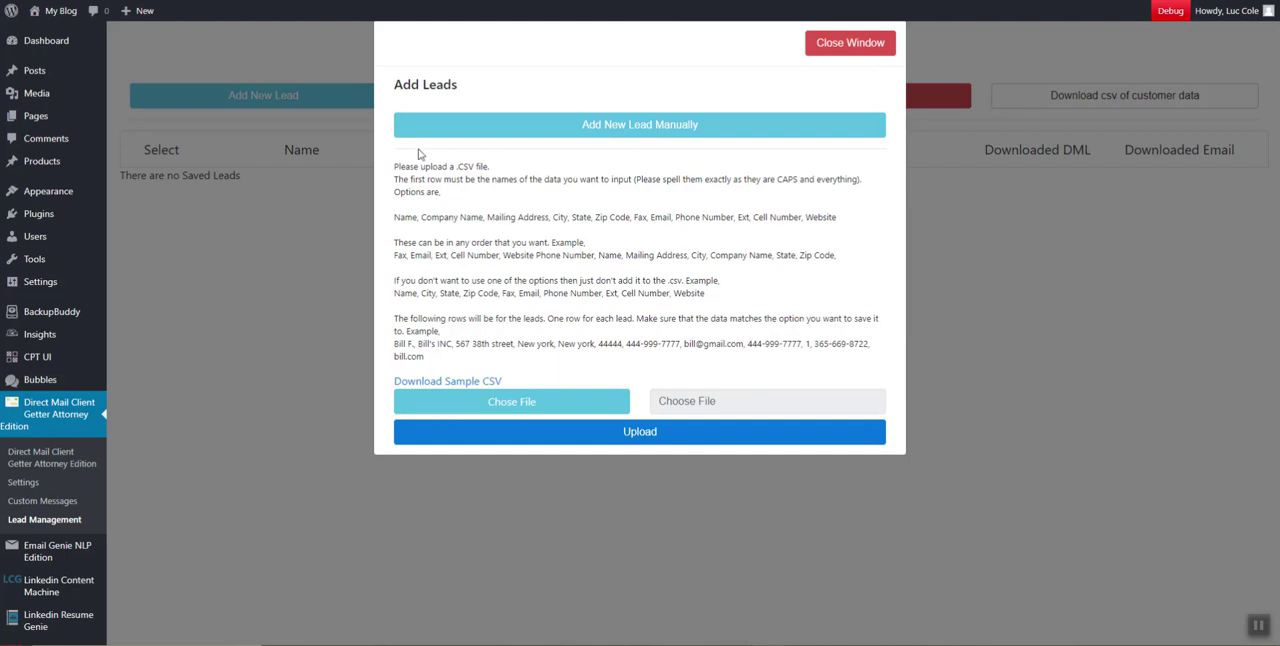
{"action": "left_click_drag", "start_coordinate": [393, 83], "coordinate": [479, 93]}
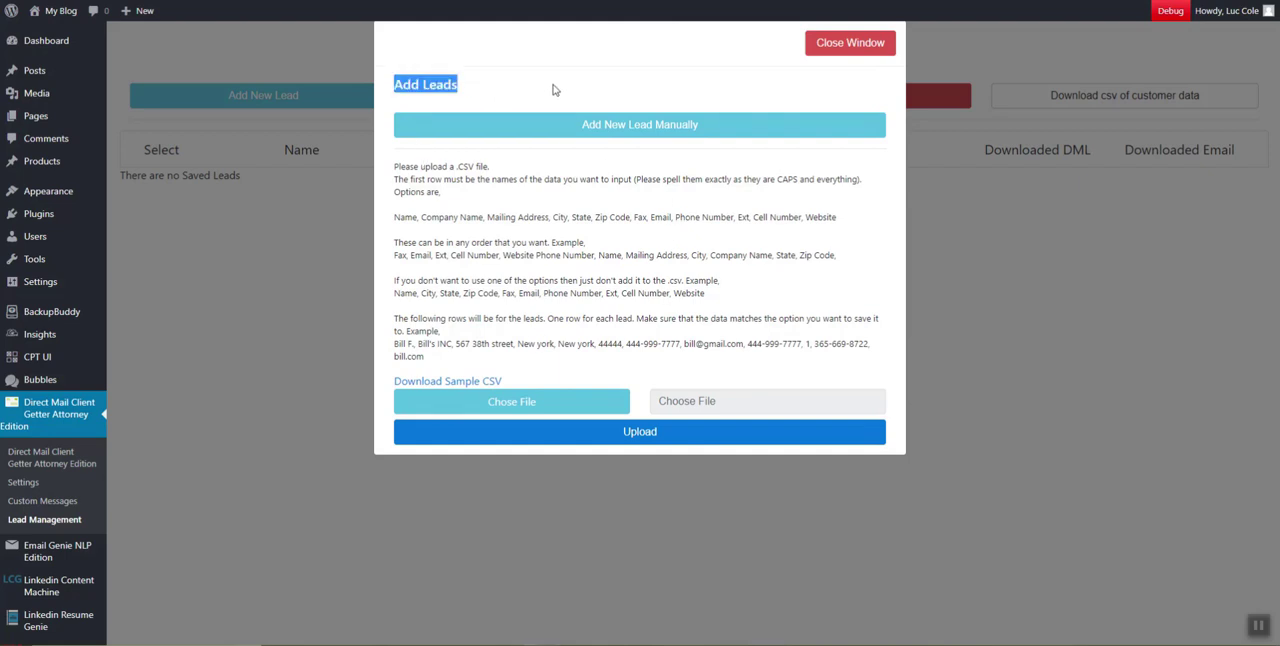
{"action": "left_click", "coordinate": [555, 90]}
{"action": "left_click", "coordinate": [511, 122]}
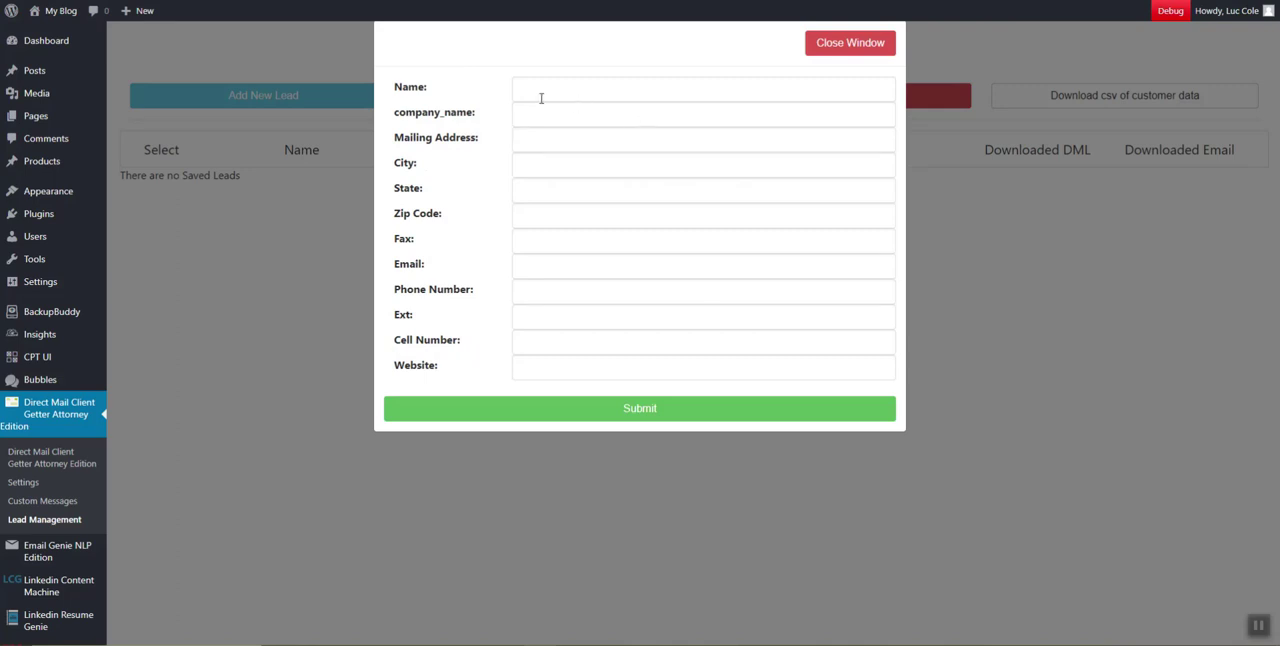
Fill every field of the new lead, from Name through Website, with 1 and submit it
{"action": "left_click", "coordinate": [541, 98]}
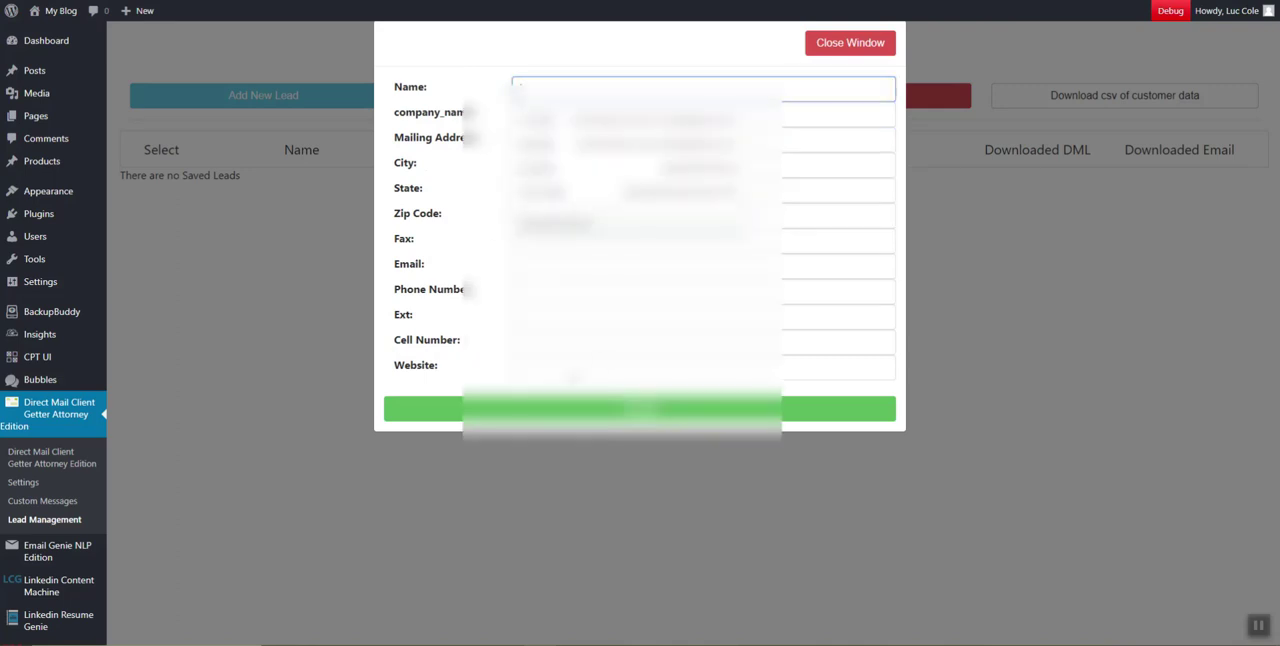
{"action": "left_click", "coordinate": [471, 374]}
{"action": "left_click", "coordinate": [549, 83]}
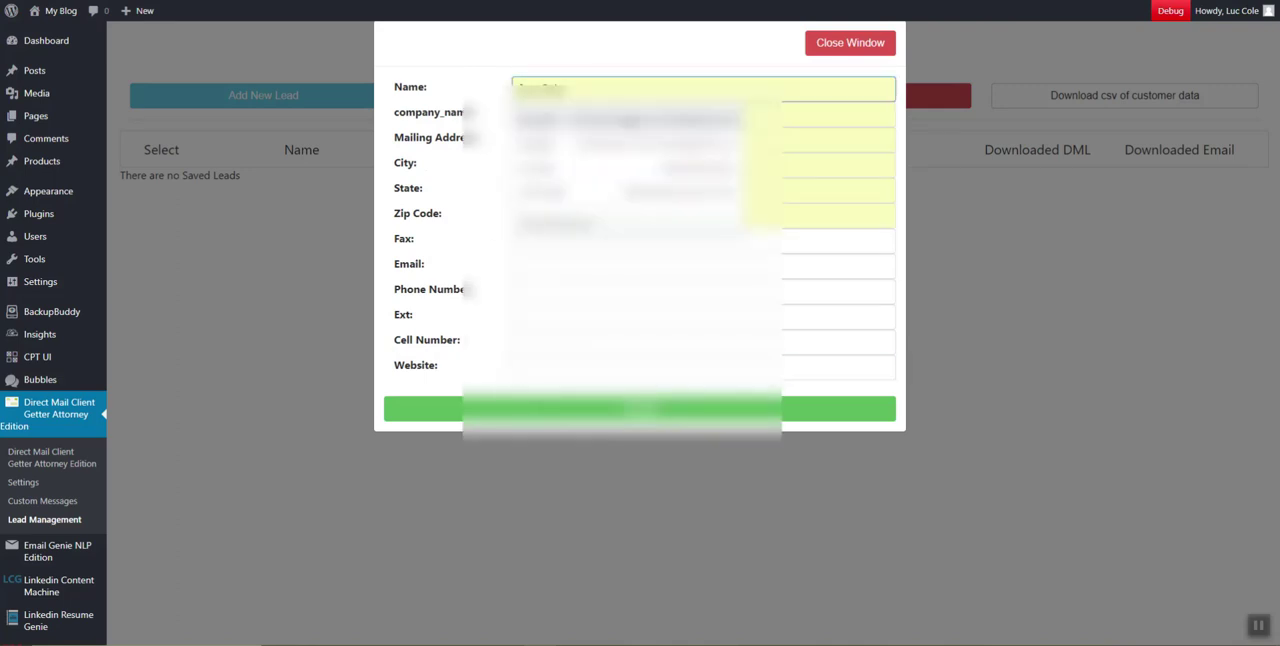
{"action": "left_click", "coordinate": [549, 120]}
{"action": "left_click", "coordinate": [556, 362]}
{"action": "left_click", "coordinate": [555, 340]}
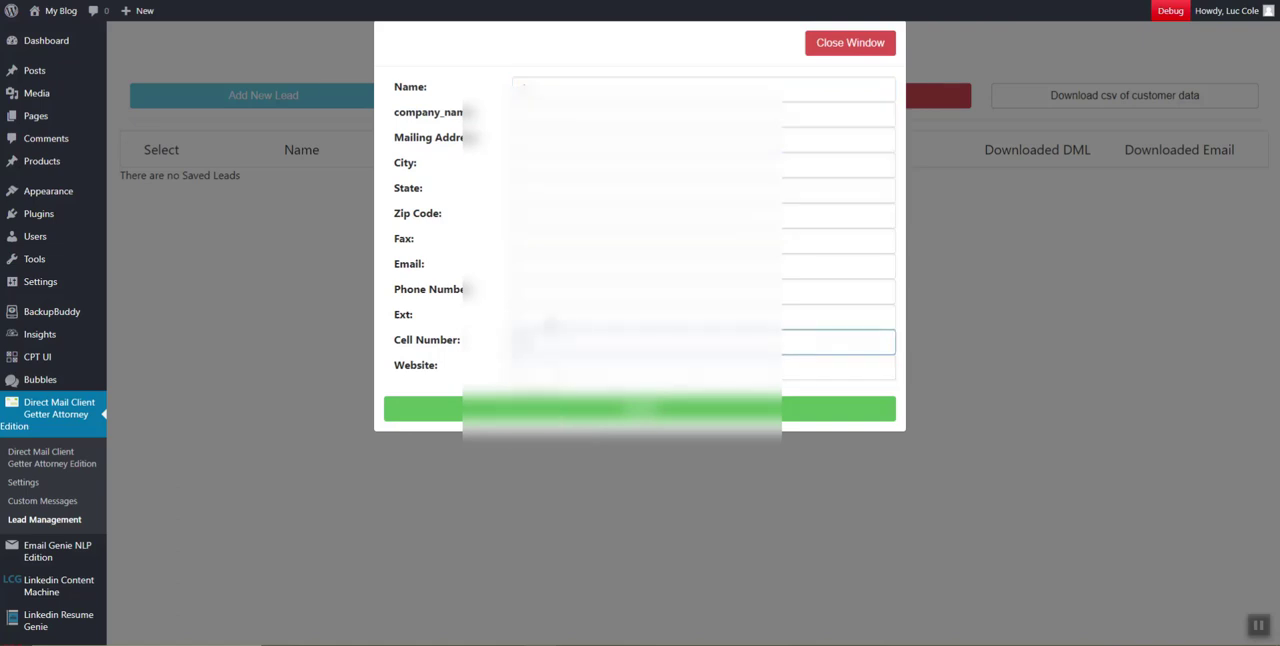
{"action": "left_click", "coordinate": [555, 316]}
{"action": "left_click", "coordinate": [554, 293]}
{"action": "left_click", "coordinate": [554, 267]}
{"action": "left_click", "coordinate": [552, 243]}
{"action": "left_click", "coordinate": [548, 216]}
{"action": "left_click", "coordinate": [543, 191]}
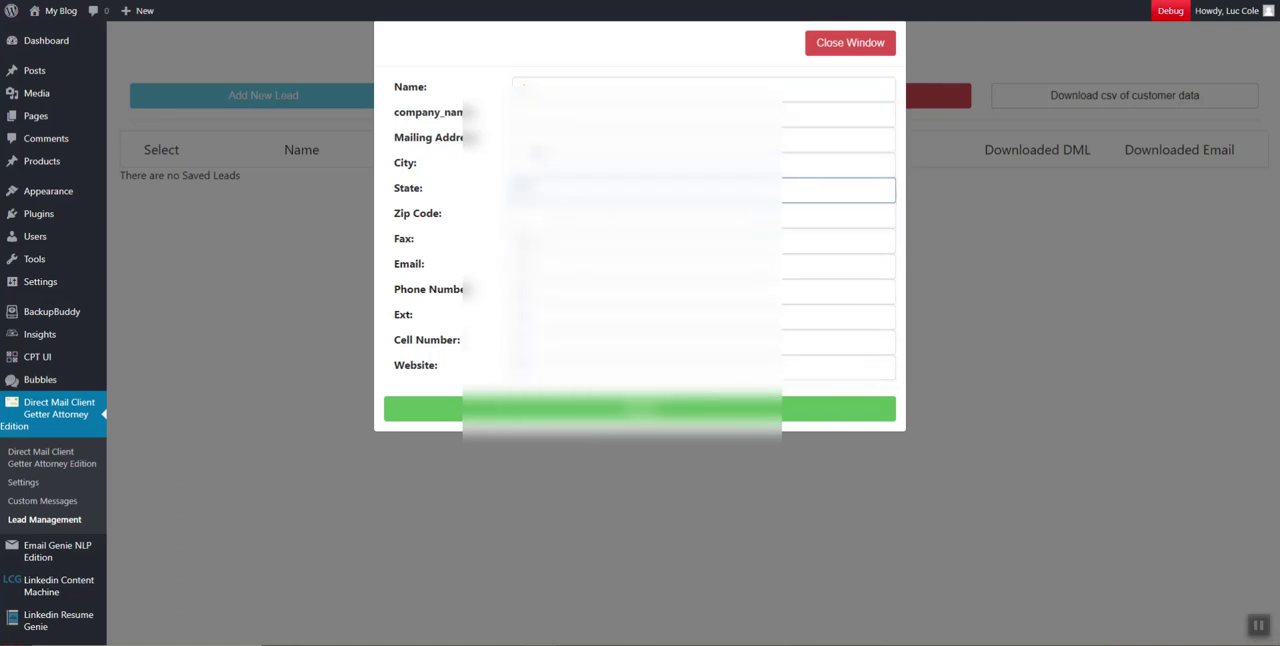
{"action": "left_click", "coordinate": [539, 164]}
{"action": "left_click", "coordinate": [538, 142]}
{"action": "left_click", "coordinate": [537, 119]}
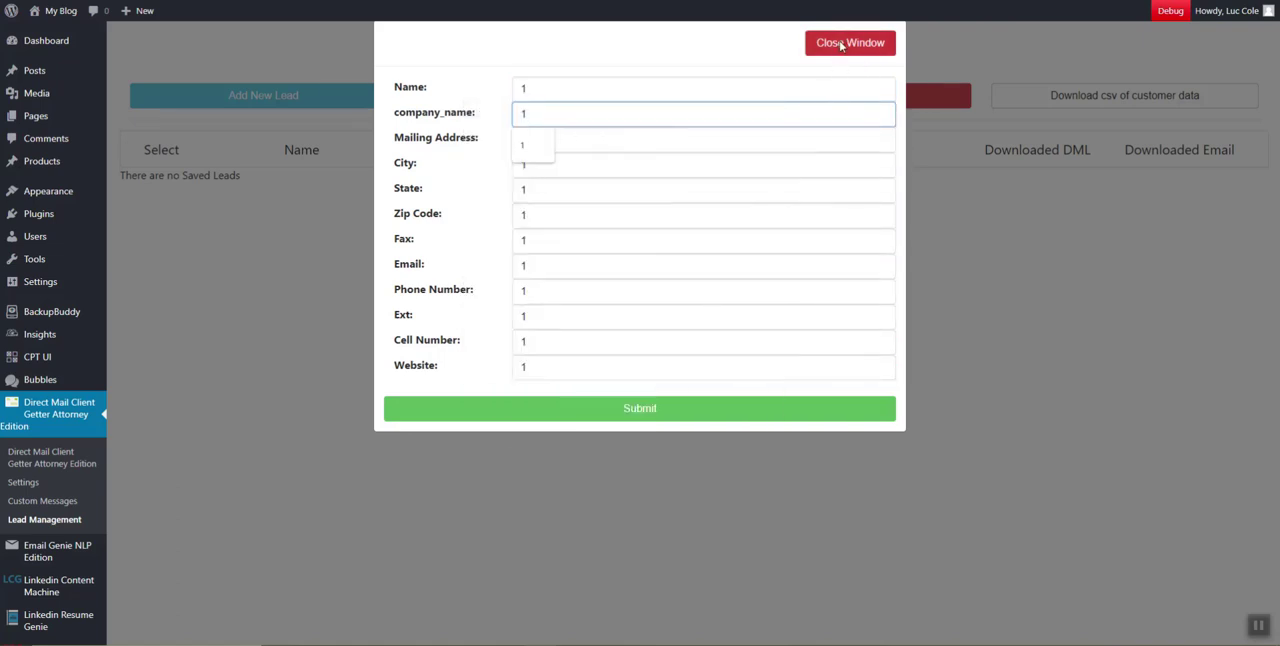
{"action": "left_click", "coordinate": [665, 405]}
Download the sample CSV from the Add Leads window and open it in OpenOffice Calc as comma-separated UTF-8 text
{"action": "left_click_drag", "start_coordinate": [147, 192], "coordinate": [266, 194]}
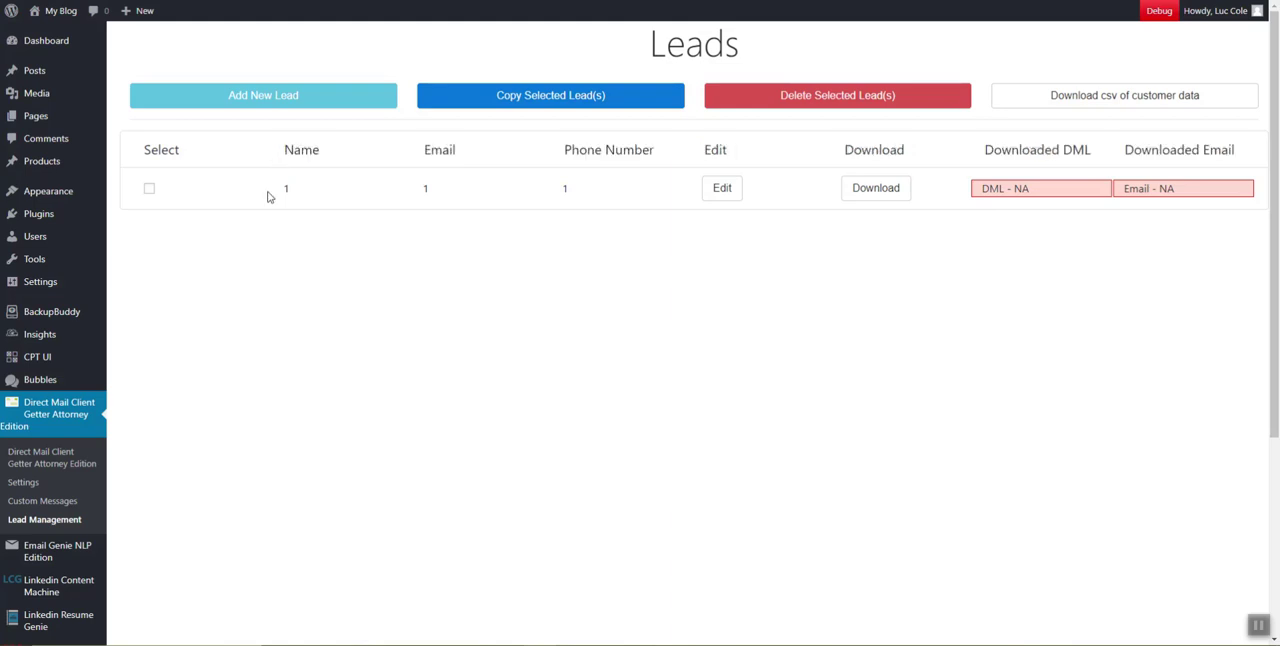
{"action": "left_click", "coordinate": [275, 98]}
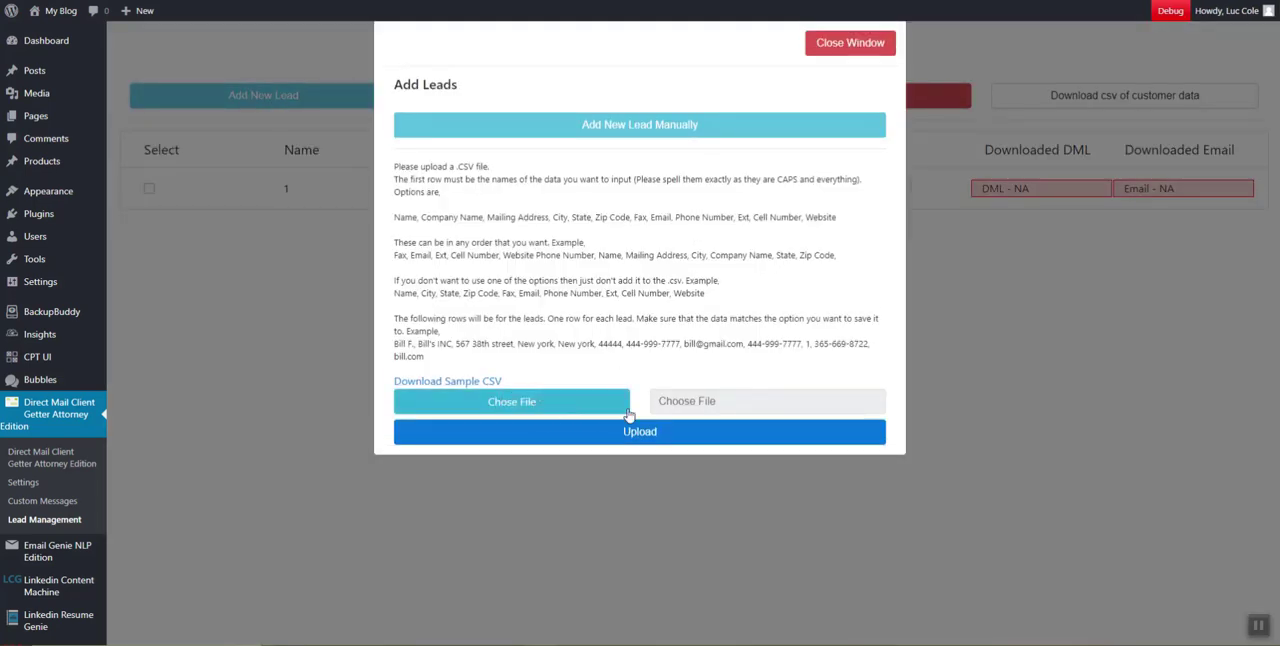
{"action": "left_click", "coordinate": [456, 382]}
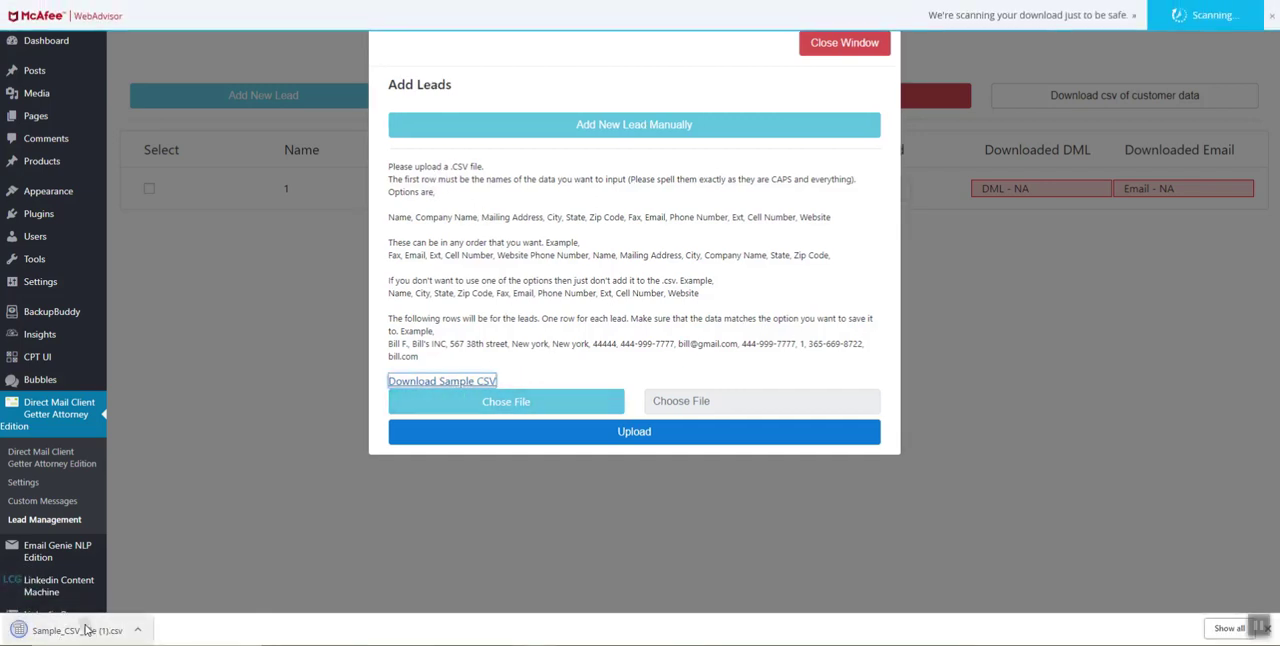
{"action": "left_click", "coordinate": [86, 628]}
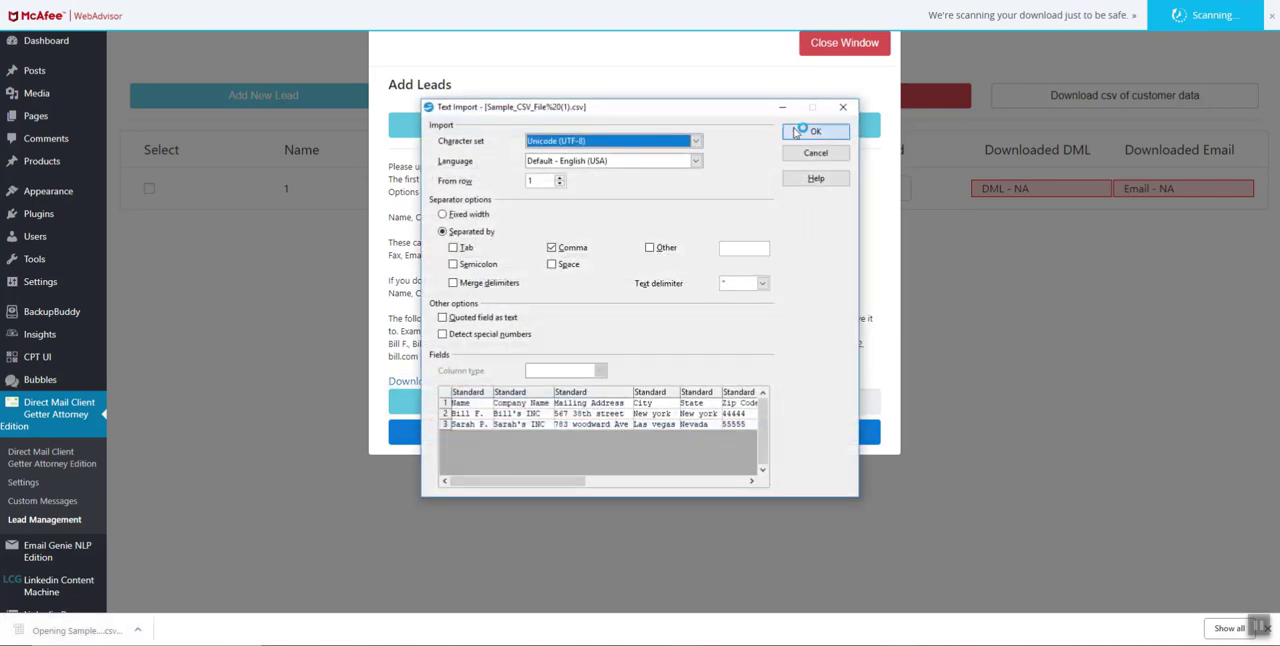
{"action": "left_click", "coordinate": [805, 133]}
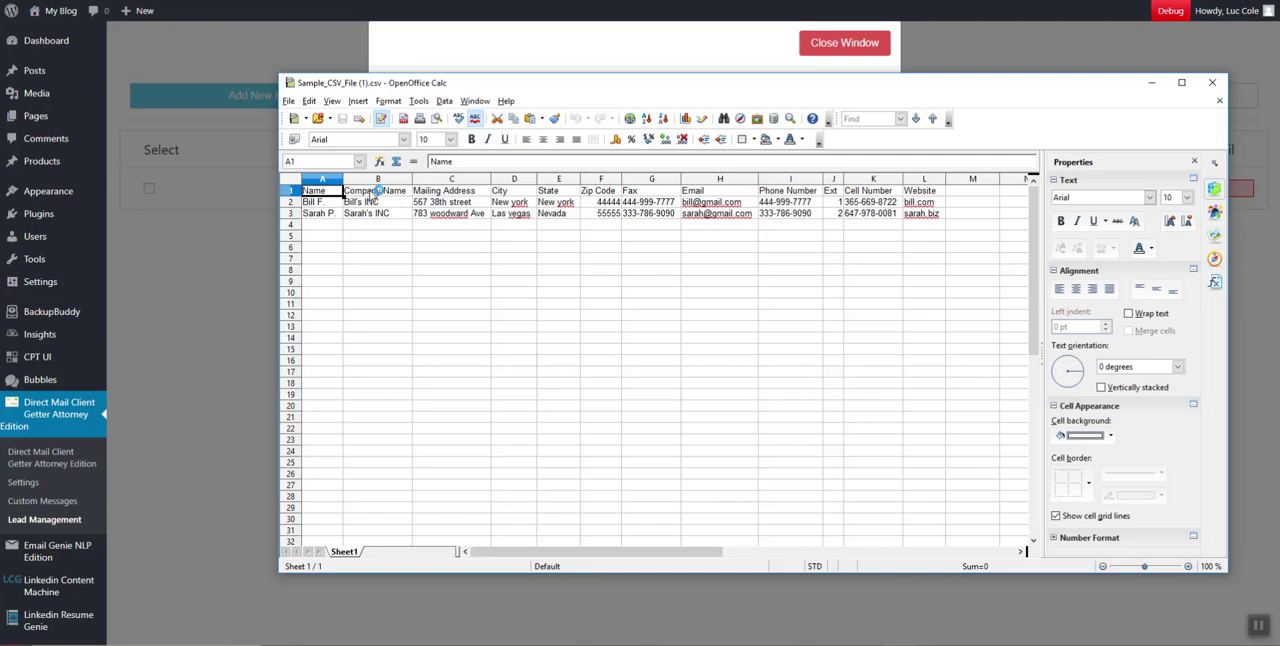
Return to the browser, bring up the manual lead form and look over its field names
{"action": "left_click", "coordinate": [645, 58]}
{"action": "left_click", "coordinate": [600, 124]}
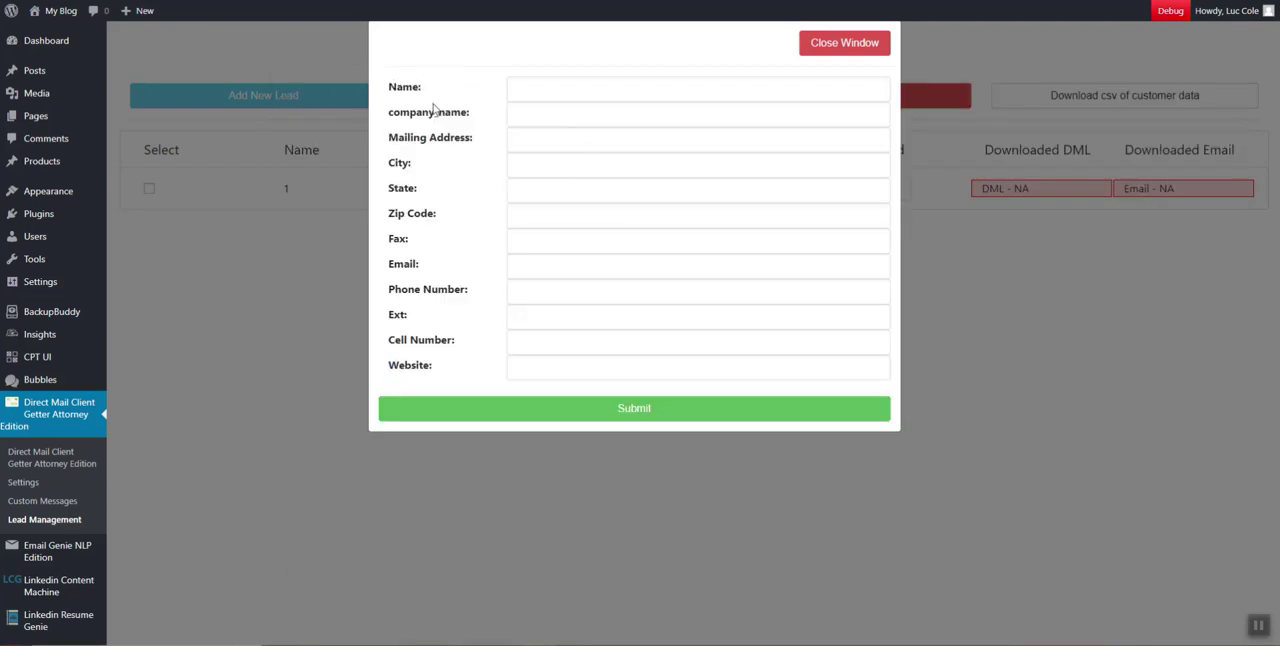
{"action": "left_click_drag", "start_coordinate": [423, 111], "coordinate": [434, 298]}
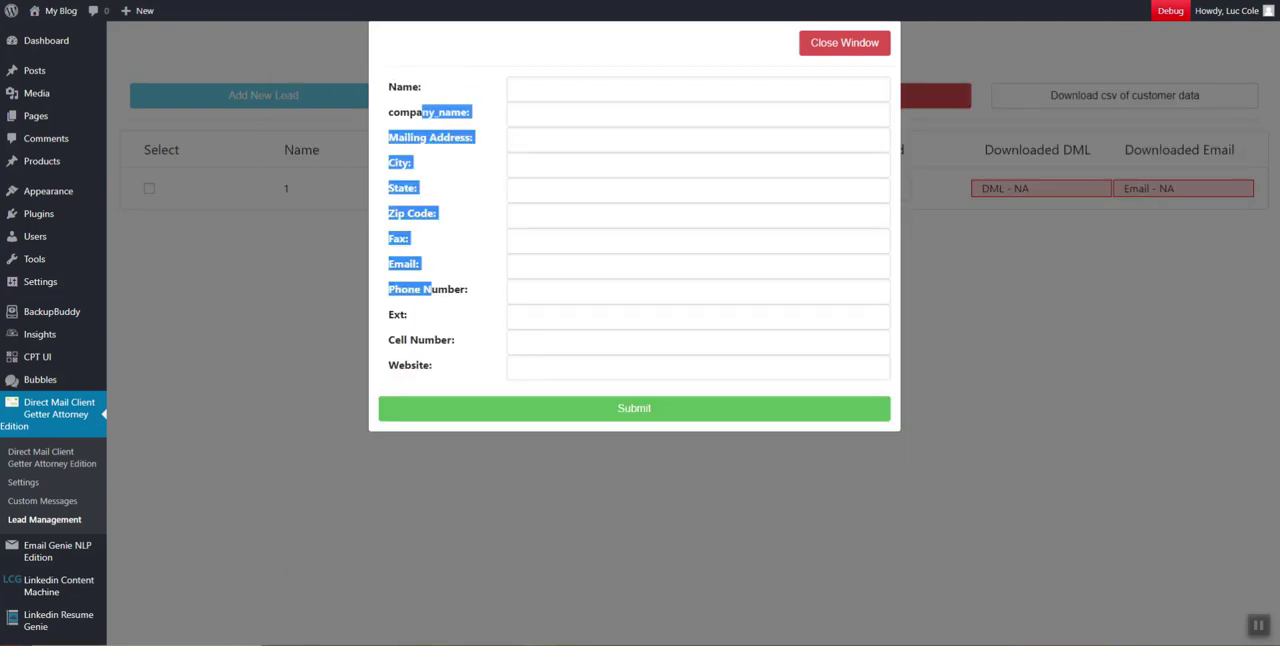
{"action": "left_click", "coordinate": [406, 92]}
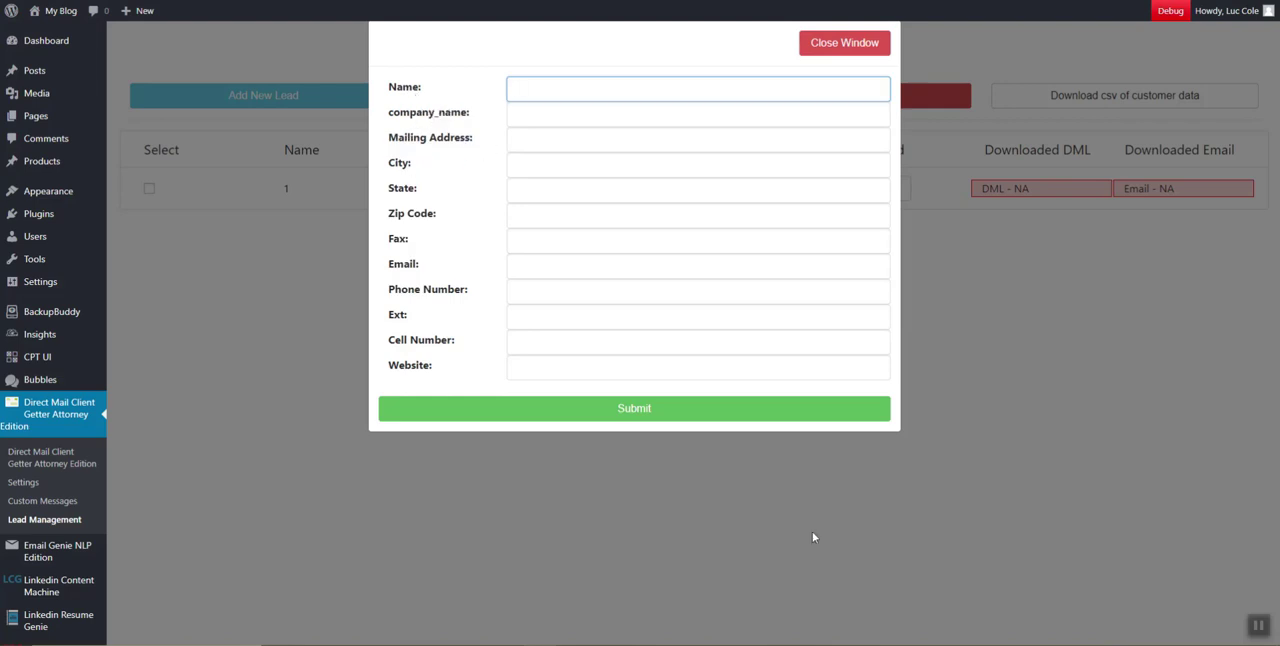
Switch to the sample CSV in OpenOffice Calc and examine the header row from Name through Website
{"action": "key", "text": "alt+Tab"}
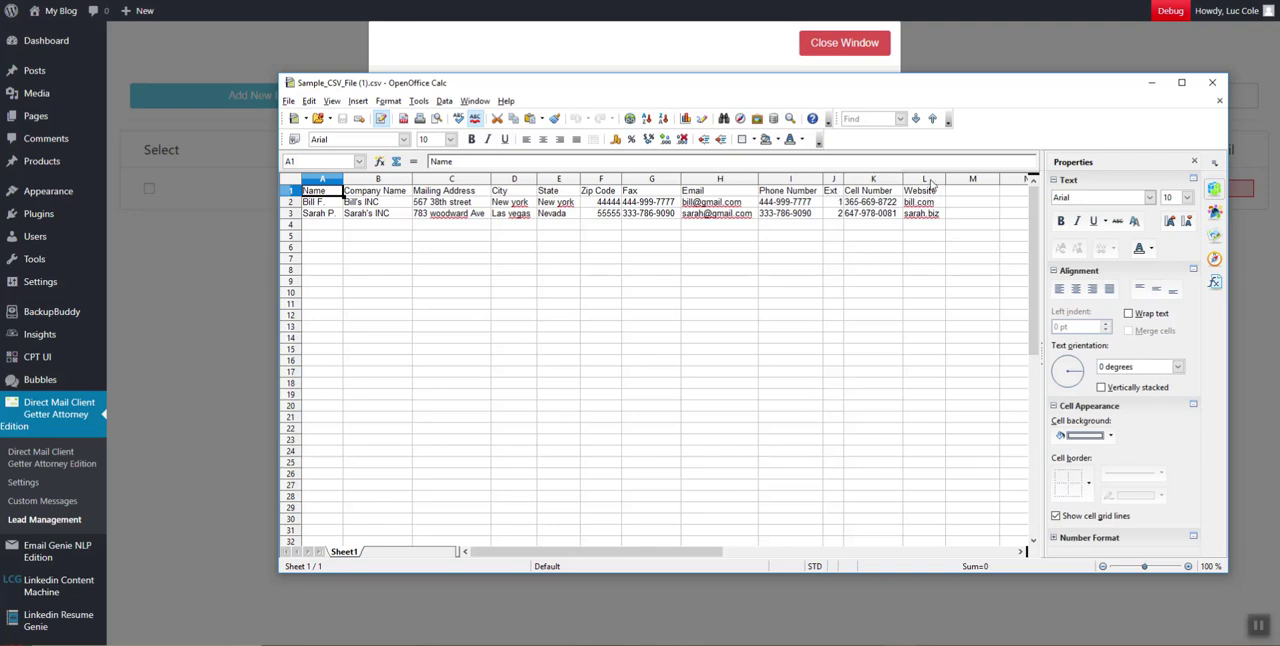
{"action": "mouse_move", "coordinate": [920, 183]}
{"action": "left_mouse_down"}
{"action": "mouse_move", "coordinate": [700, 183]}
{"action": "mouse_move", "coordinate": [920, 183]}
{"action": "left_mouse_up"}
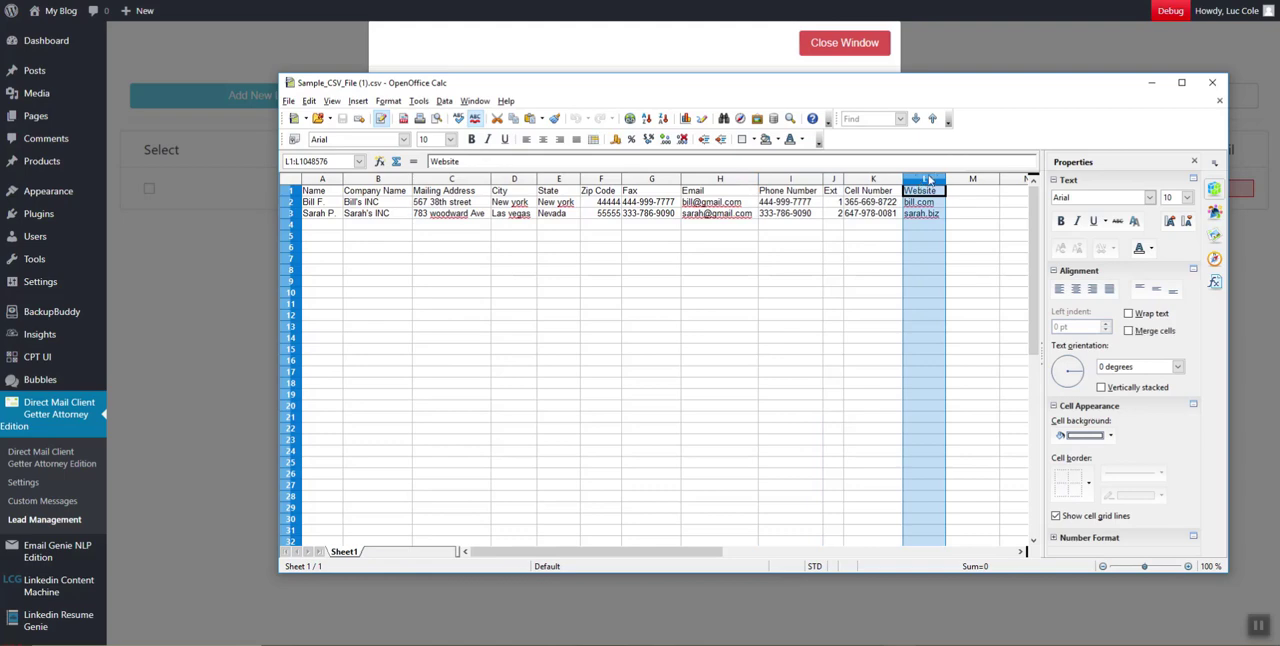
{"action": "key", "text": "Right"}
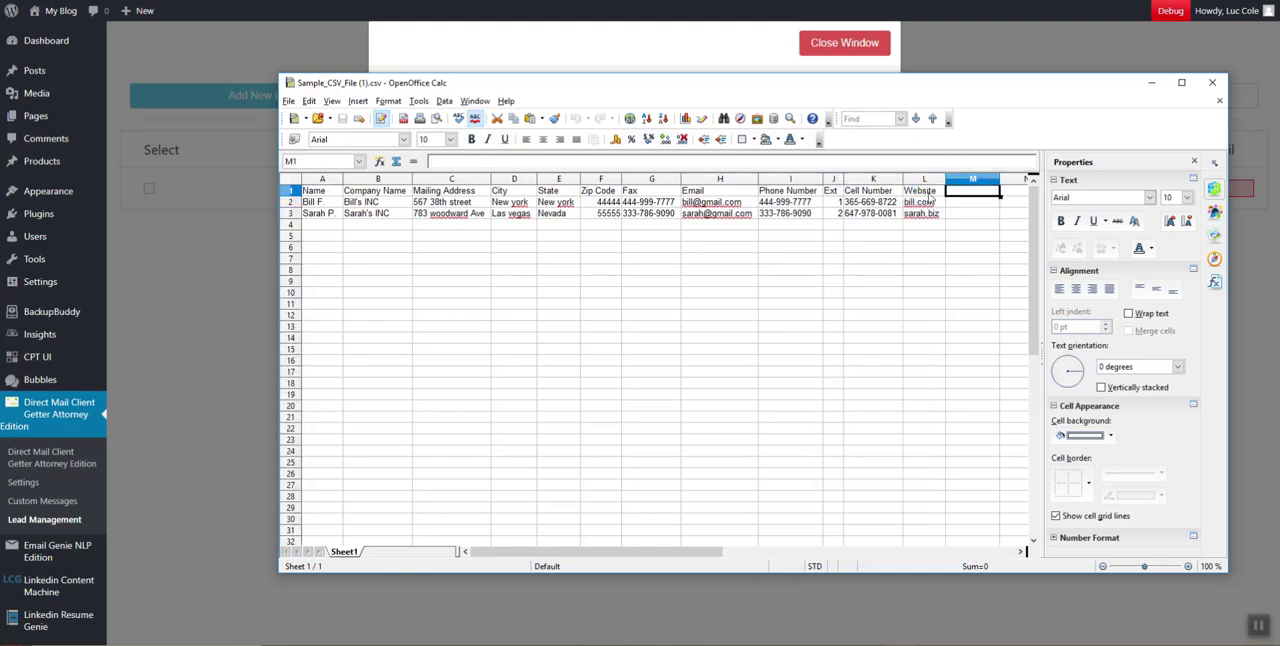
{"action": "left_click", "coordinate": [458, 193]}
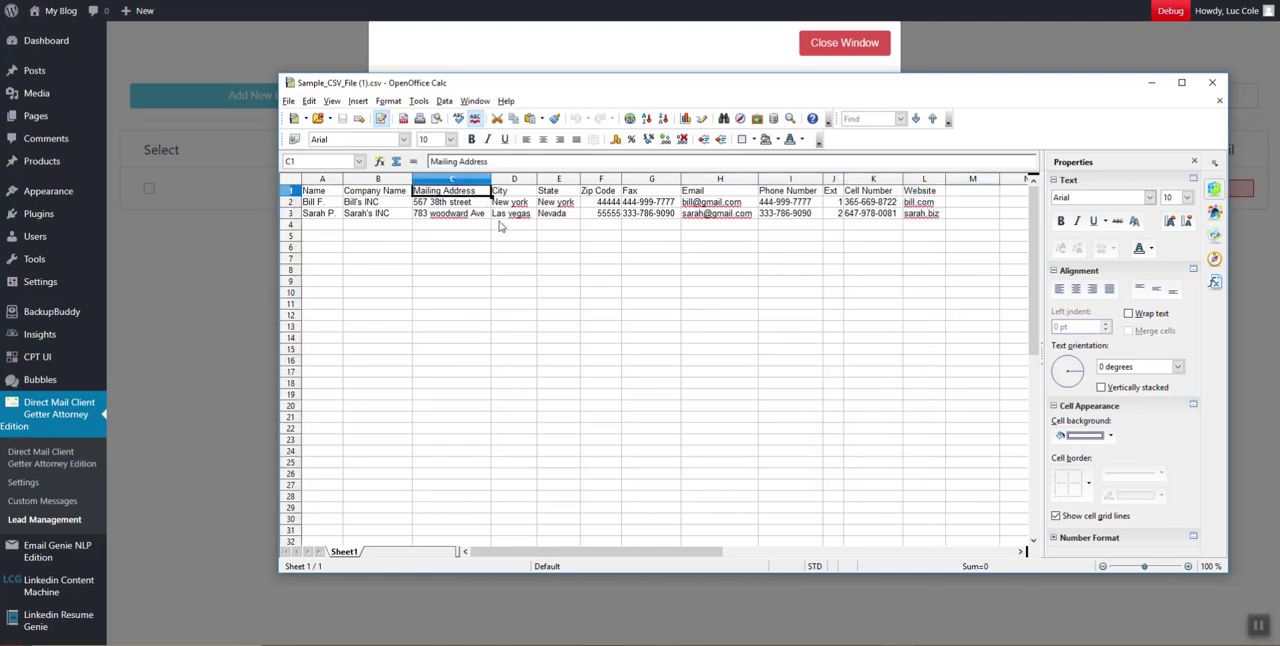
{"action": "left_click", "coordinate": [642, 192]}
{"action": "key", "text": "Right"}
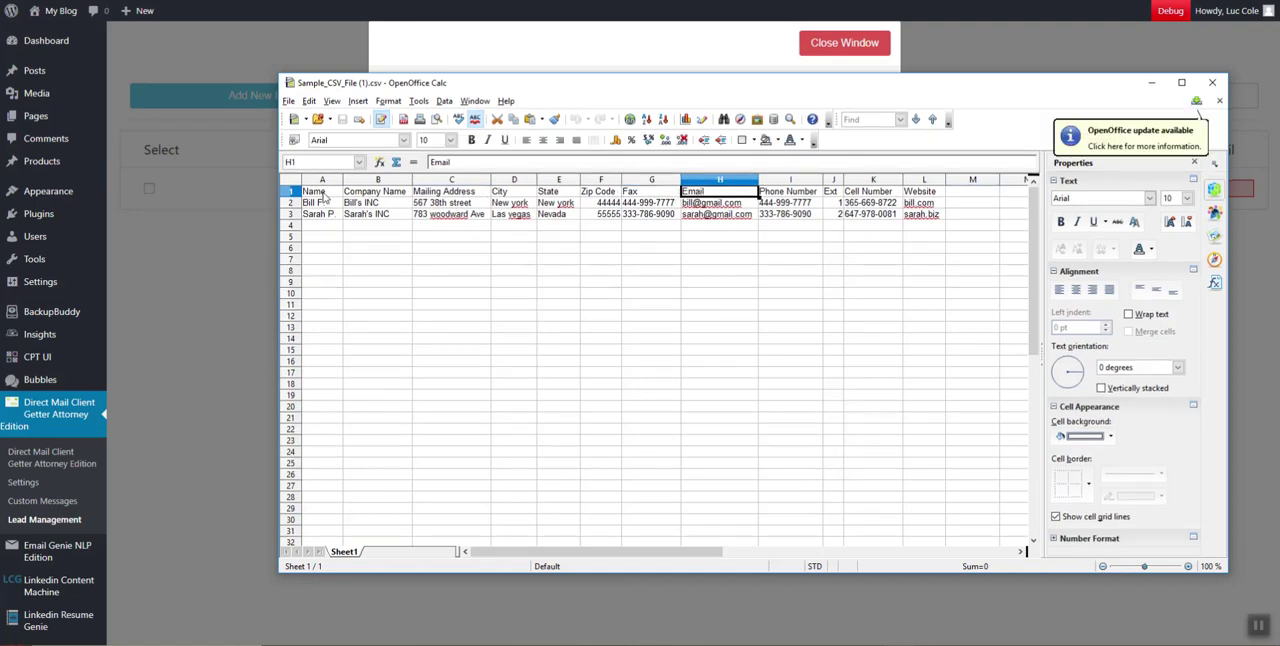
{"action": "left_click", "coordinate": [325, 195]}
{"action": "left_click", "coordinate": [962, 194]}
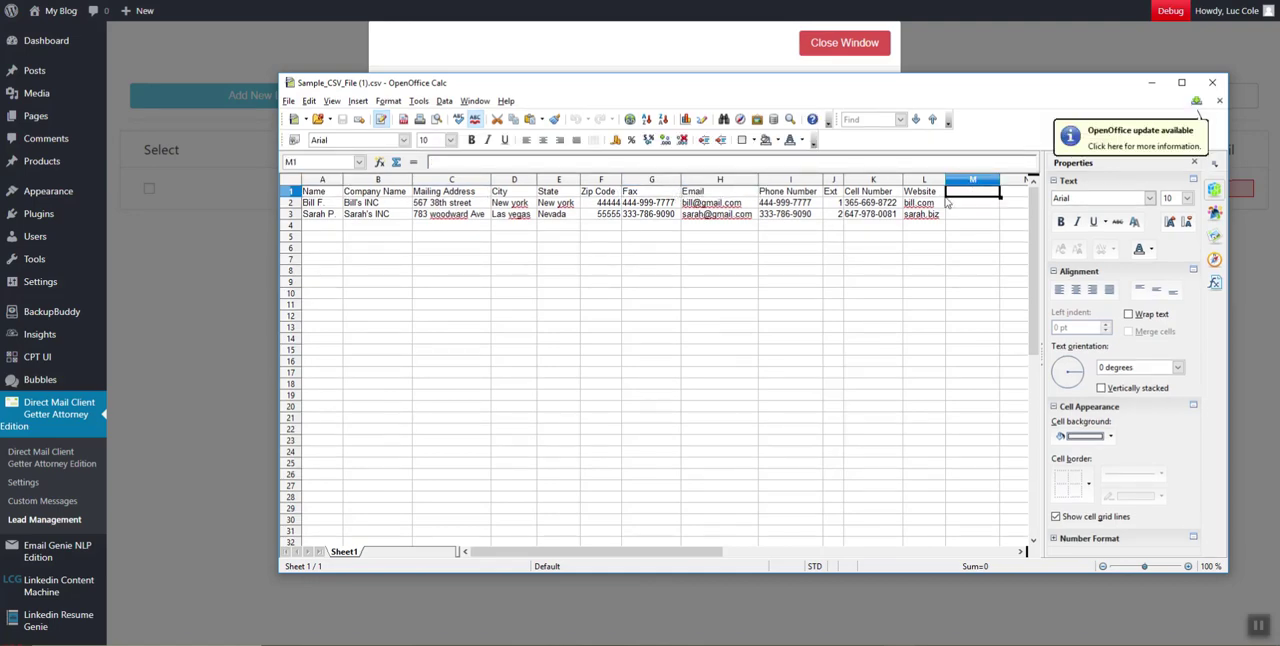
{"action": "left_click", "coordinate": [323, 204]}
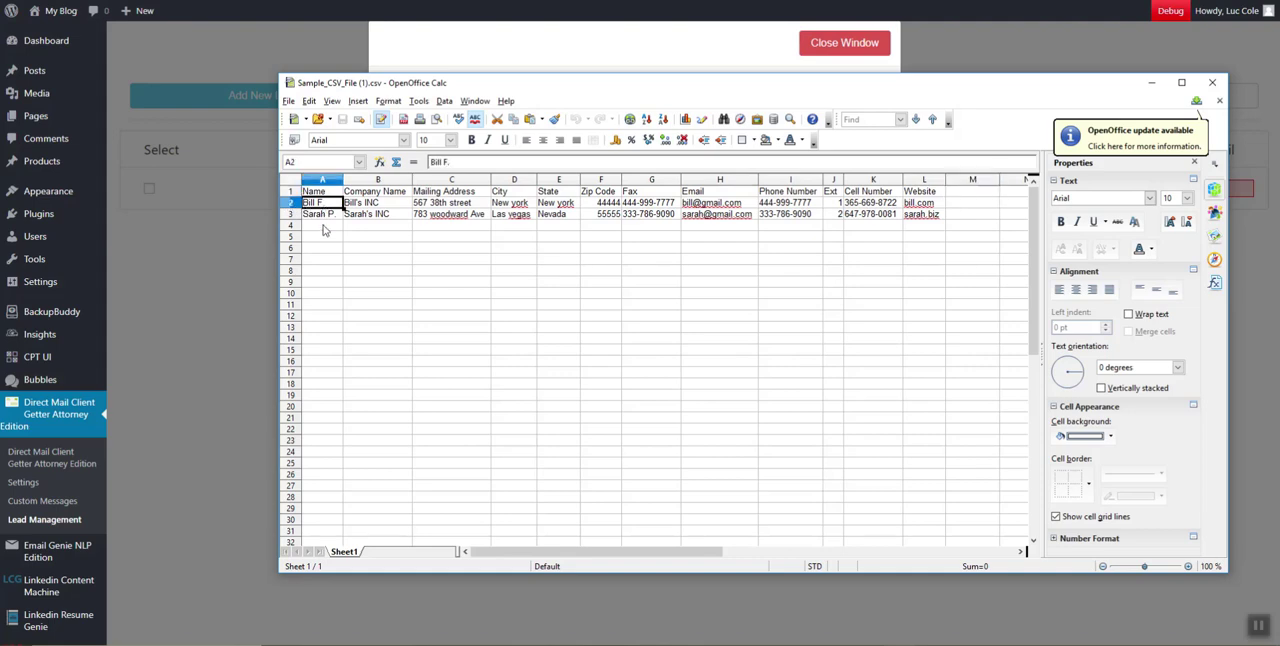
{"action": "key", "text": "Up"}
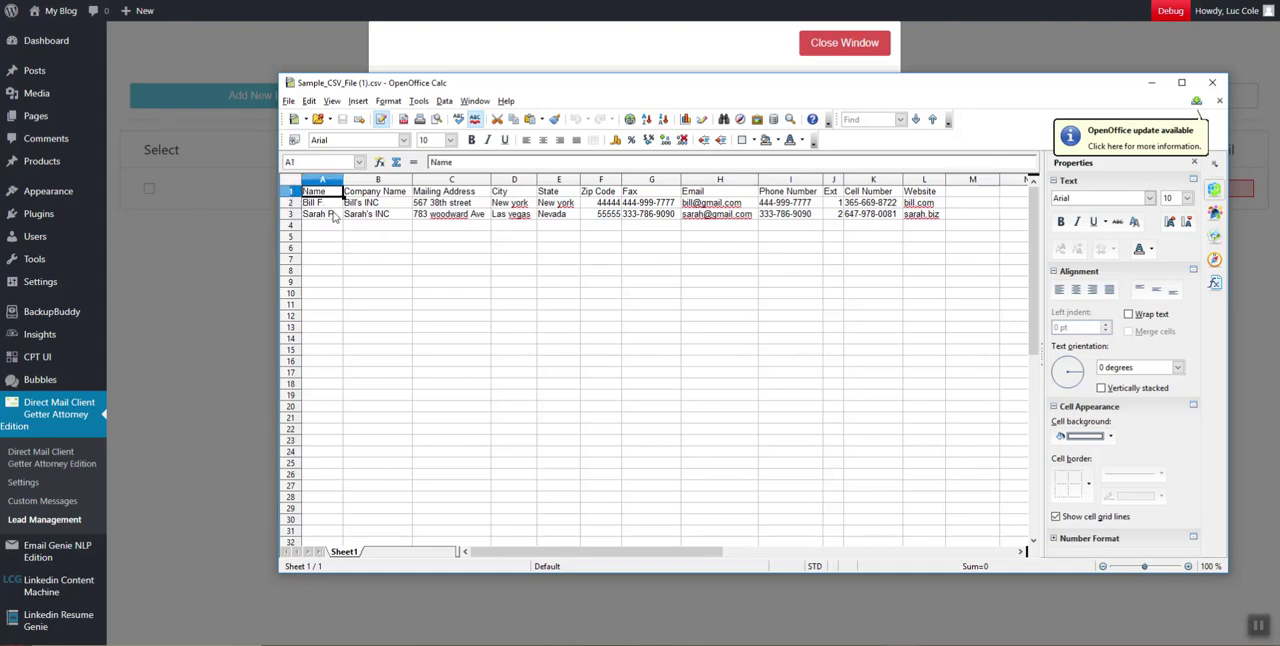
{"action": "key", "text": "Right"}
{"action": "key", "text": "Right"}
{"action": "key", "text": "Right"}
{"action": "key", "text": "Right"}
{"action": "key", "text": "Right"}
{"action": "key", "text": "Right"}
{"action": "key", "text": "Right"}
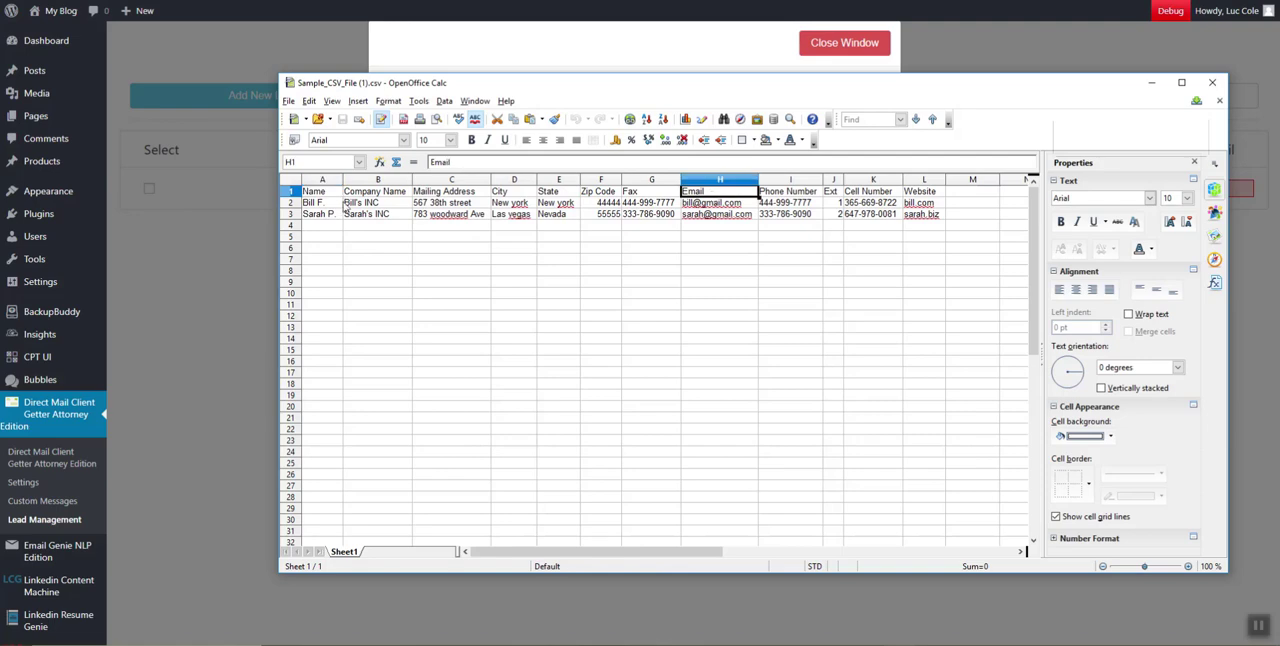
Compare the Name header with the entries beneath it, check the row through Website, and close the sample spreadsheet
{"action": "left_click", "coordinate": [325, 192]}
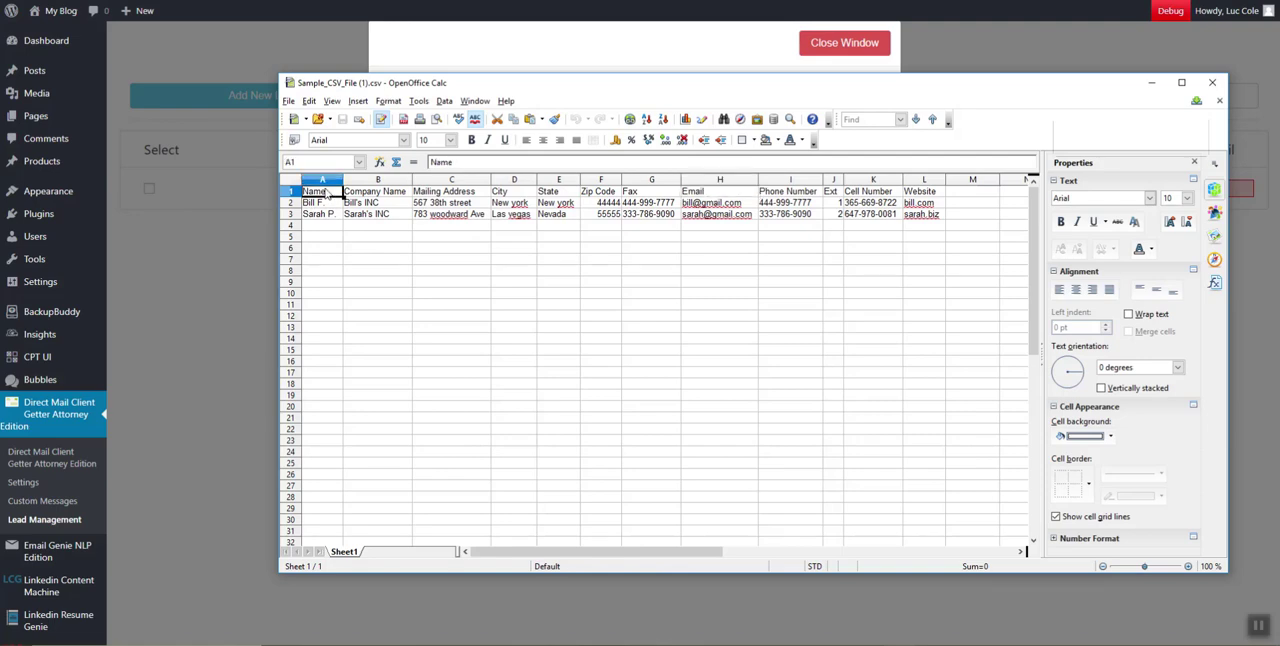
{"action": "left_click", "coordinate": [321, 203]}
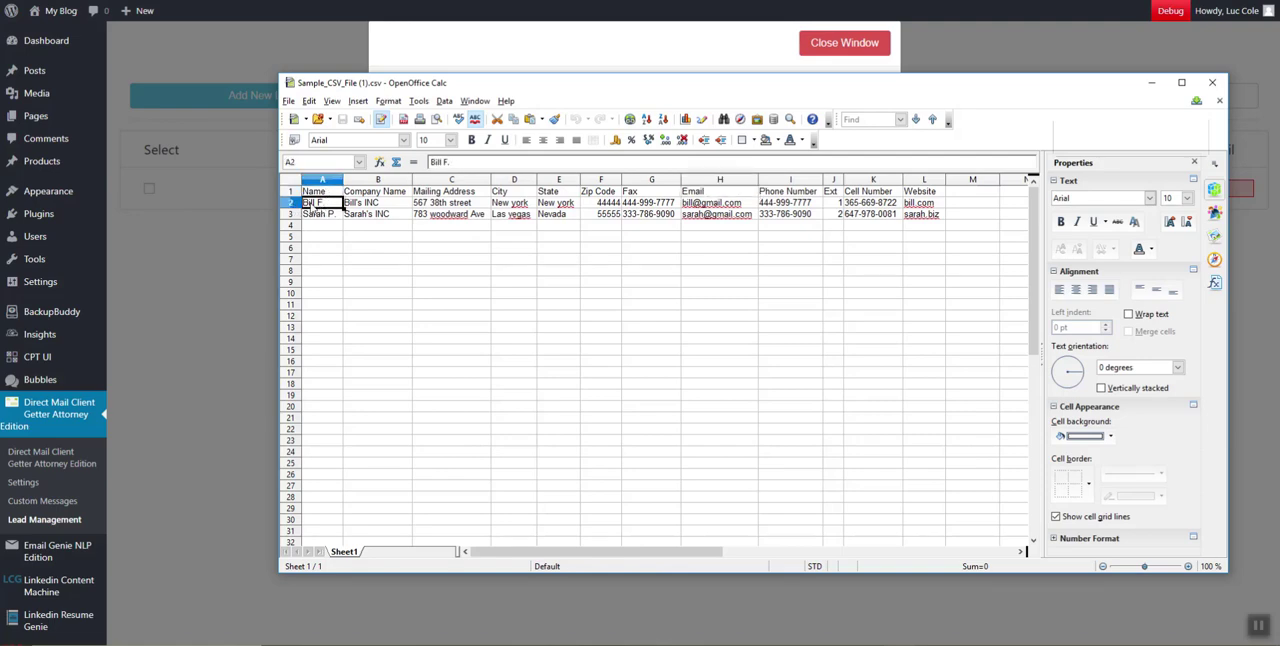
{"action": "left_click_drag", "start_coordinate": [335, 194], "coordinate": [308, 193]}
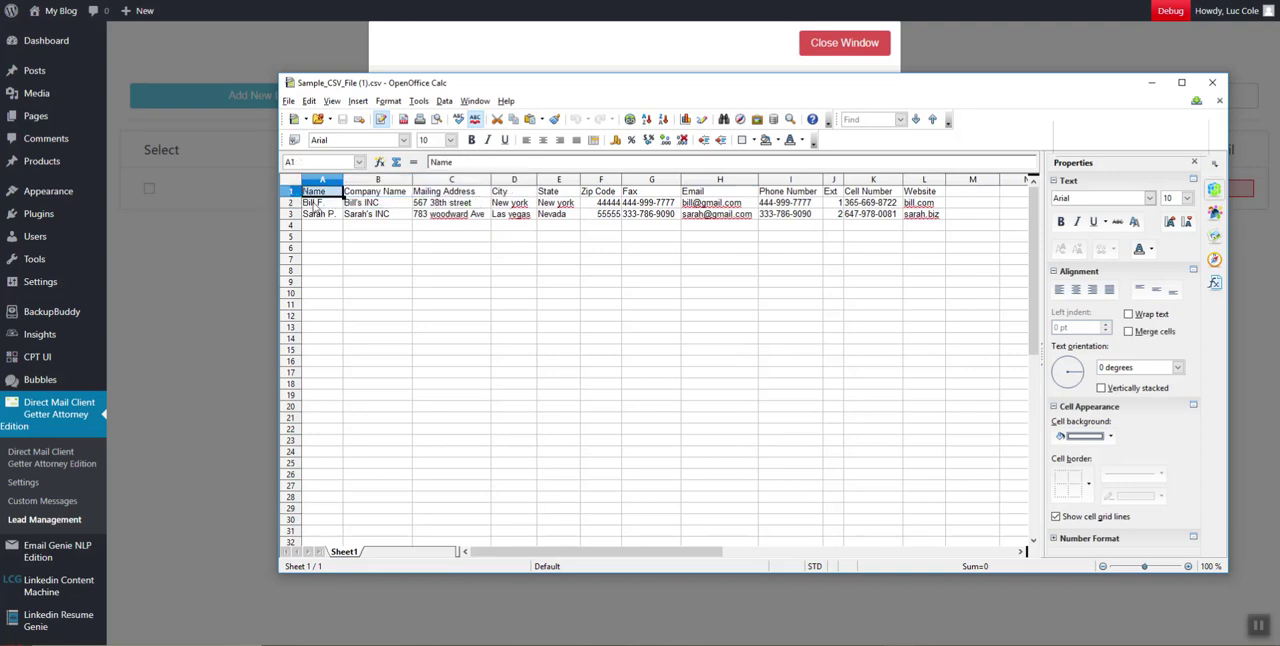
{"action": "left_click", "coordinate": [316, 204]}
{"action": "left_click", "coordinate": [320, 190]}
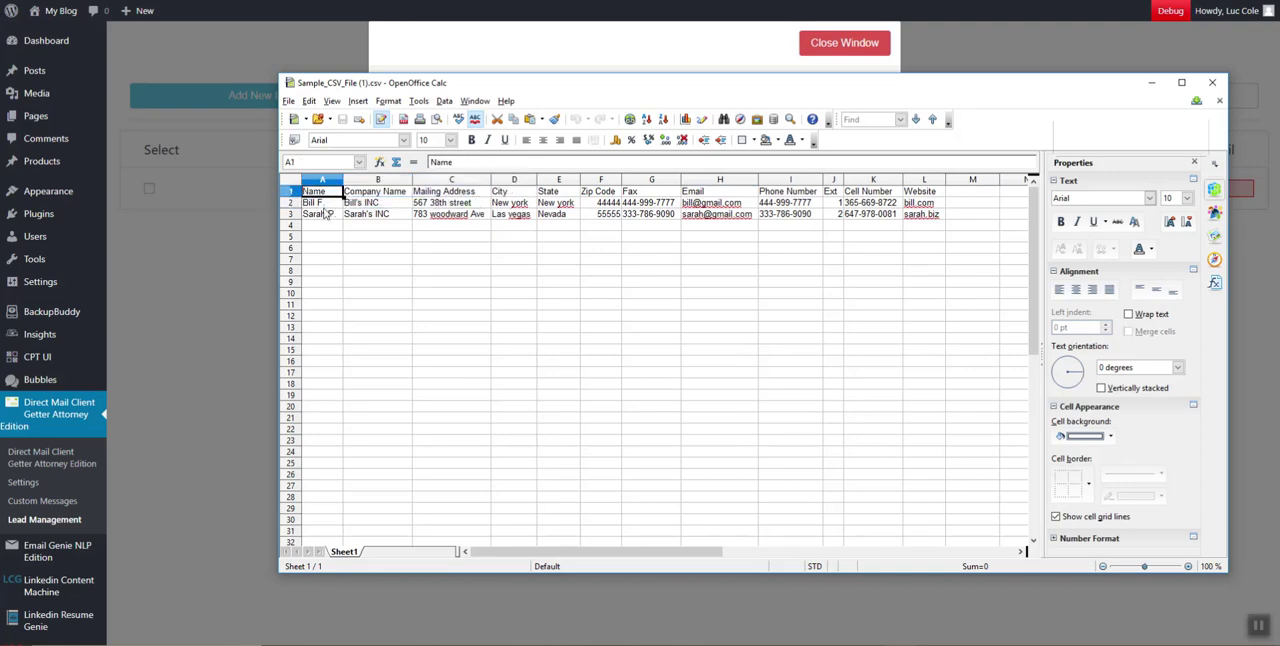
{"action": "left_click", "coordinate": [321, 214]}
{"action": "left_click", "coordinate": [323, 192]}
{"action": "left_click", "coordinate": [910, 193]}
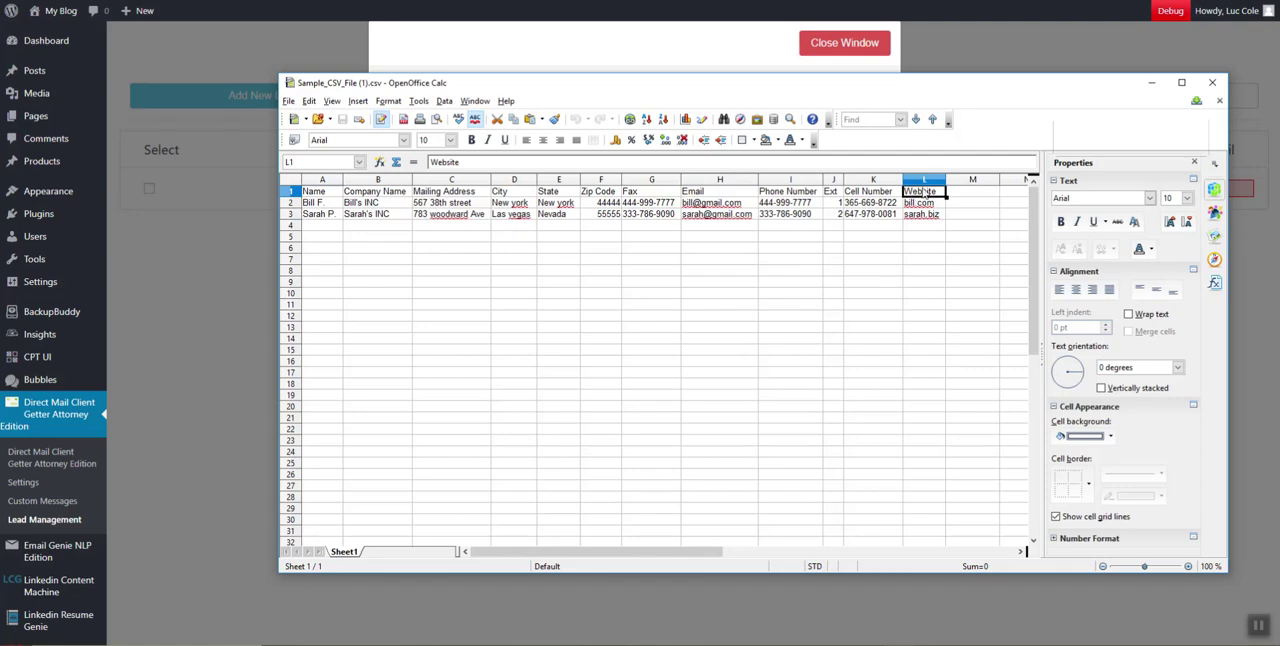
{"action": "left_click", "coordinate": [1212, 82]}
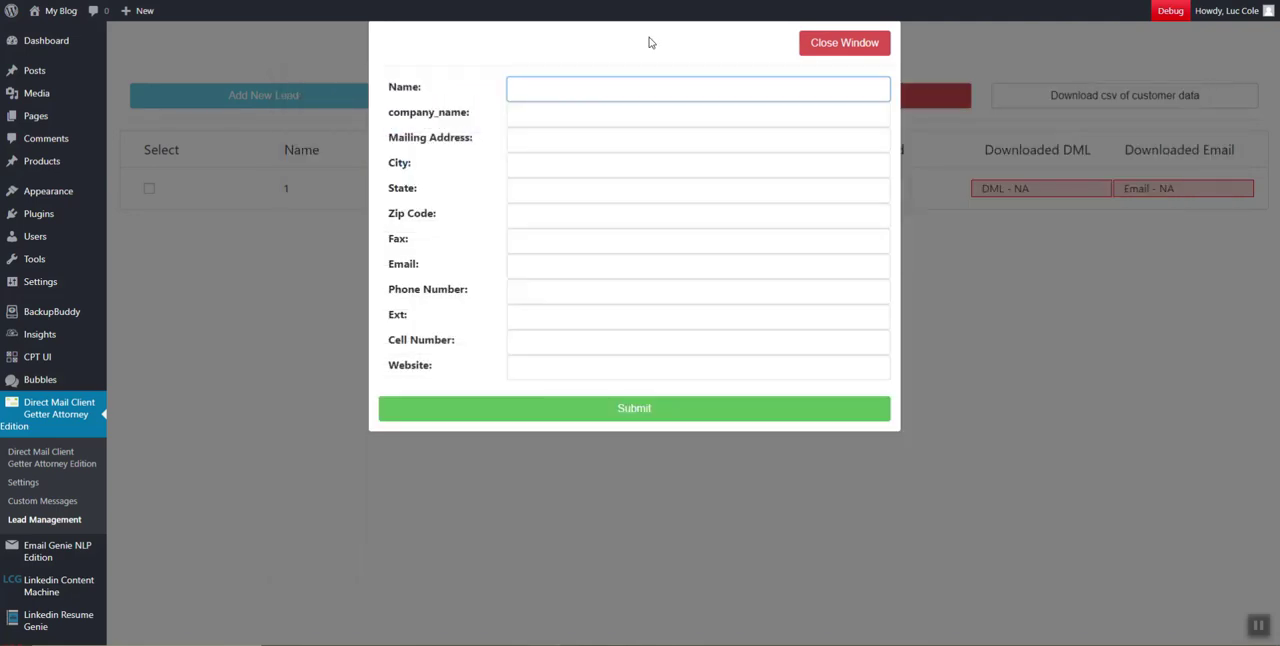
Close the manual lead form, reopen the Add Leads window and read the note on CSV column order
{"action": "left_click", "coordinate": [850, 46]}
{"action": "left_click", "coordinate": [337, 94]}
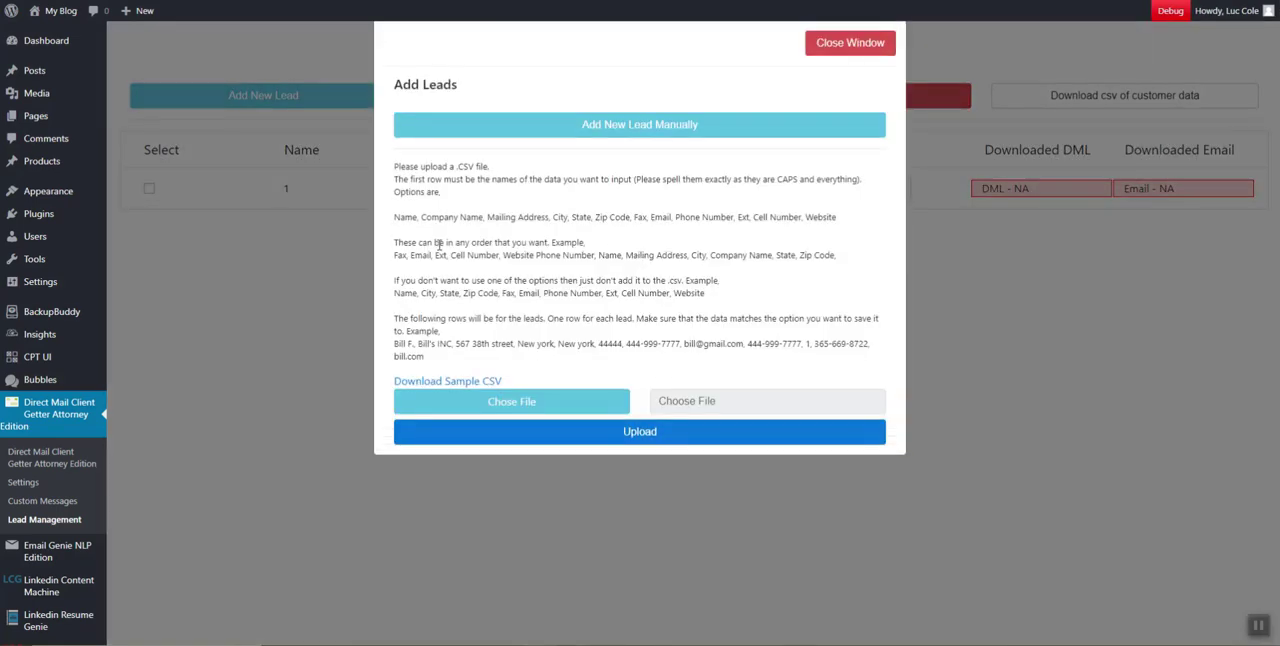
{"action": "left_click_drag", "start_coordinate": [437, 255], "coordinate": [645, 282]}
{"action": "left_click", "coordinate": [533, 230]}
{"action": "left_click_drag", "start_coordinate": [396, 244], "coordinate": [610, 250]}
{"action": "left_click_drag", "start_coordinate": [450, 255], "coordinate": [808, 256]}
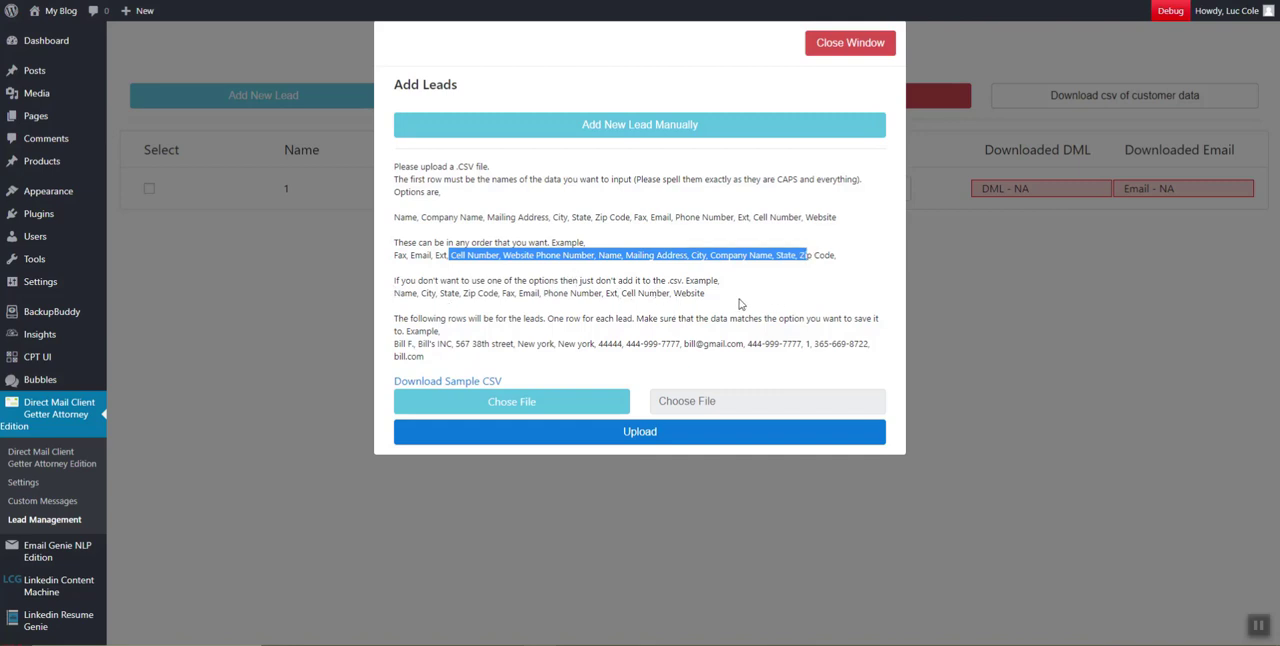
Read the note on leaving out unused CSV options against the full options list, and close the Add Leads window
{"action": "left_click", "coordinate": [405, 293]}
{"action": "left_click_drag", "start_coordinate": [405, 293], "coordinate": [693, 293]}
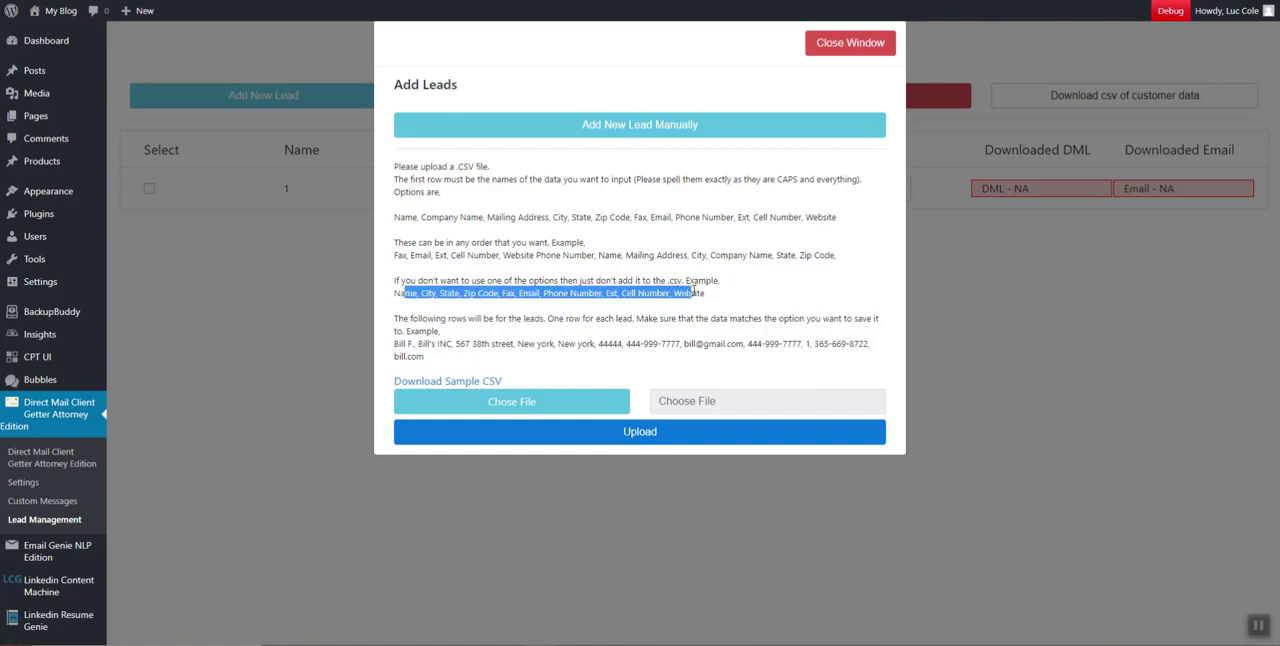
{"action": "left_click_drag", "start_coordinate": [422, 216], "coordinate": [551, 217]}
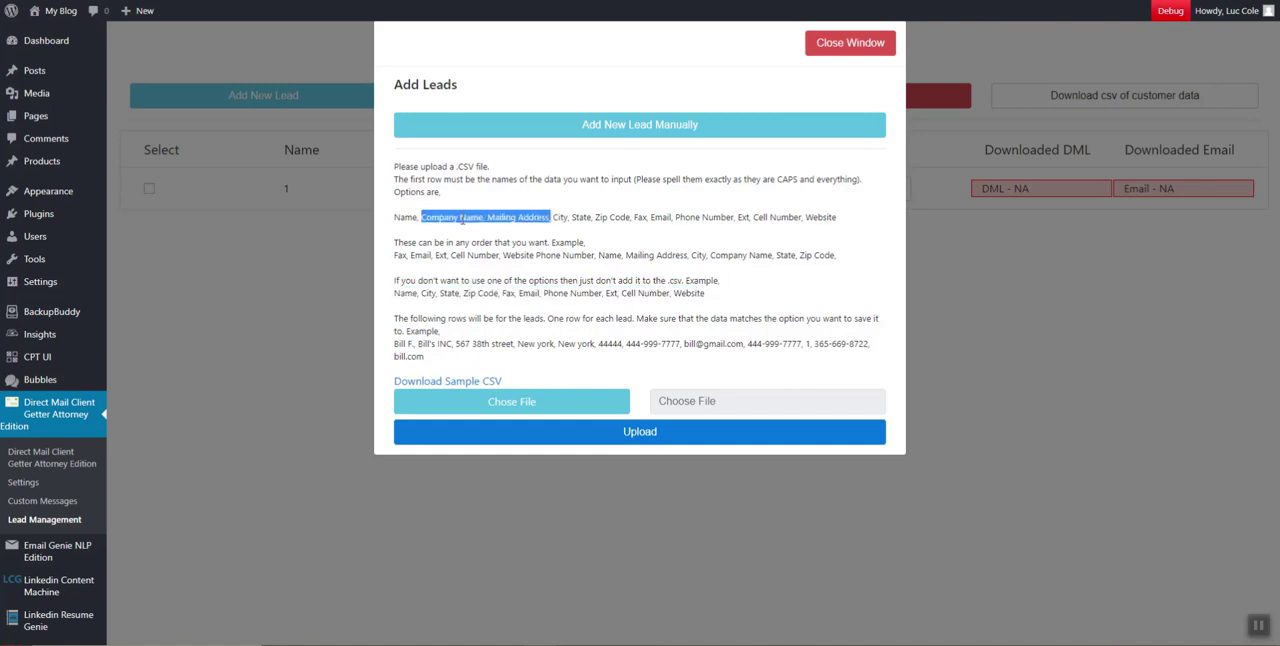
{"action": "left_click", "coordinate": [405, 215]}
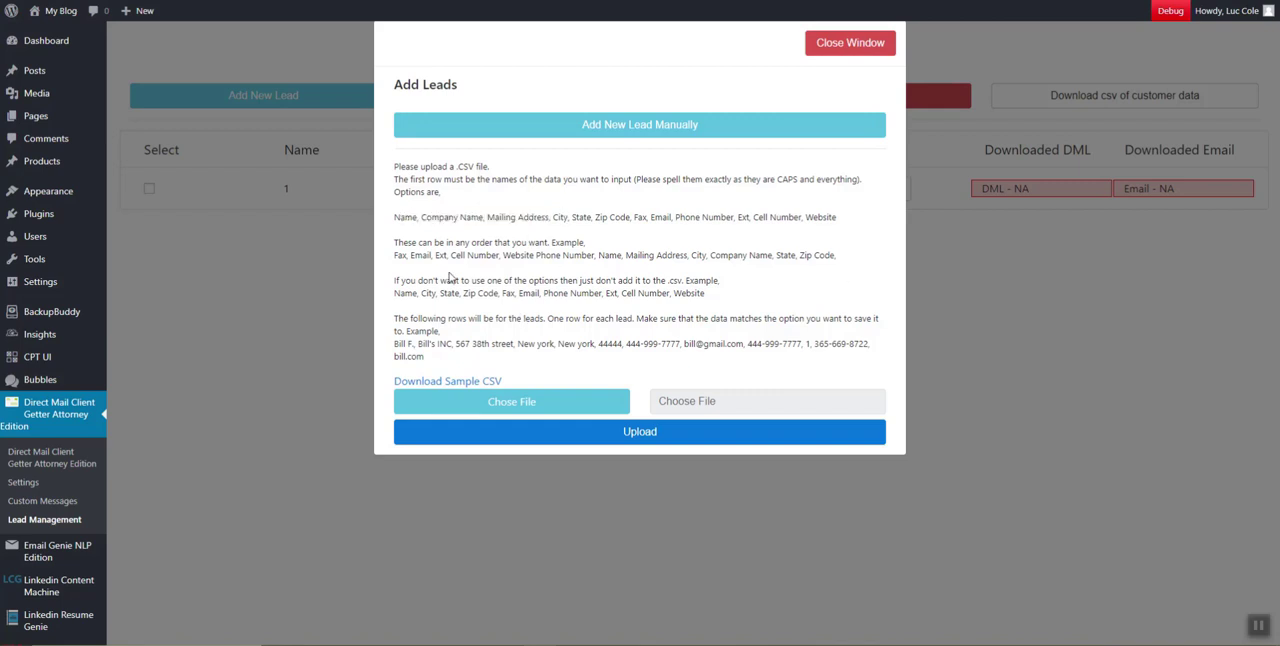
{"action": "left_click_drag", "start_coordinate": [405, 293], "coordinate": [476, 305]}
{"action": "left_click", "coordinate": [583, 252]}
{"action": "double_click", "coordinate": [404, 217]}
{"action": "left_click", "coordinate": [436, 219]}
{"action": "left_click", "coordinate": [822, 43]}
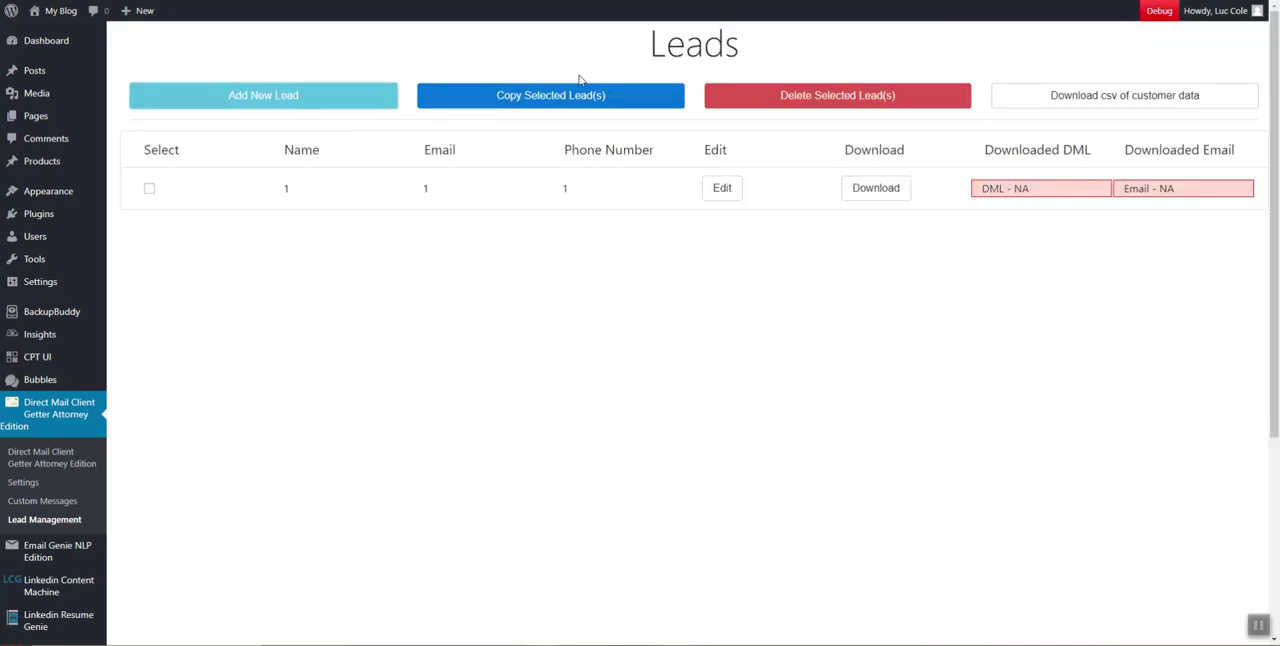
Download the customer data as a CSV, open it in OpenOffice Calc to check the lead's row, and close it
{"action": "left_click", "coordinate": [1147, 98]}
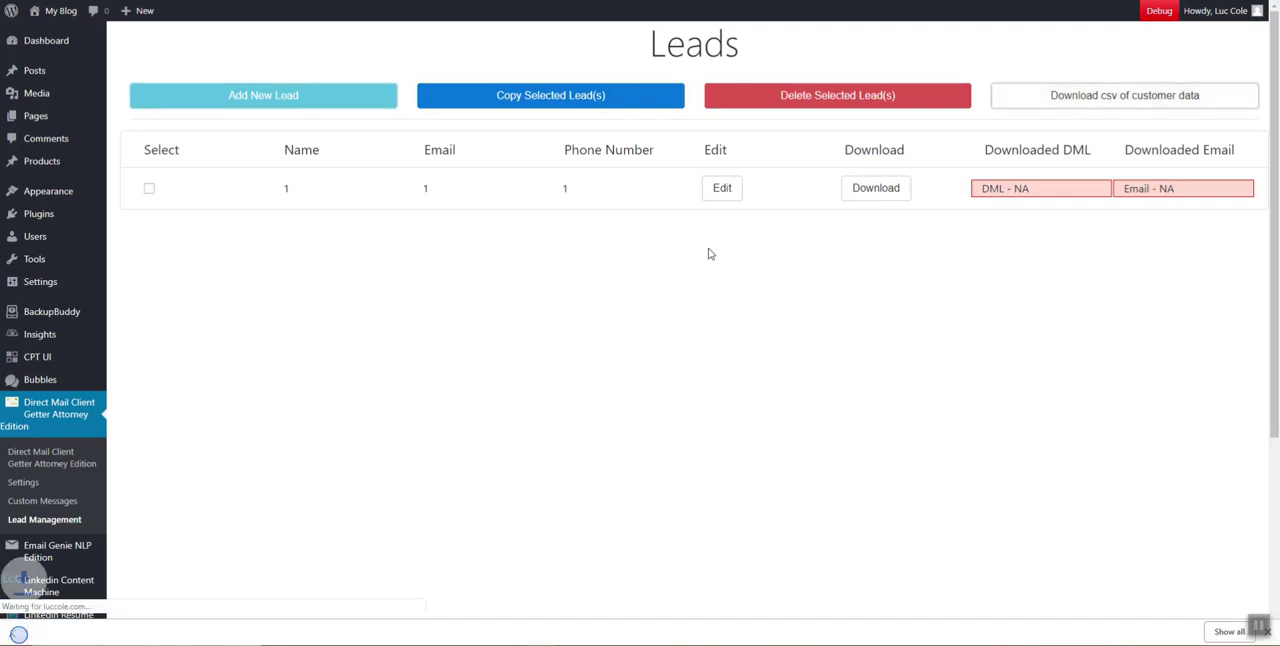
{"action": "left_click", "coordinate": [78, 630]}
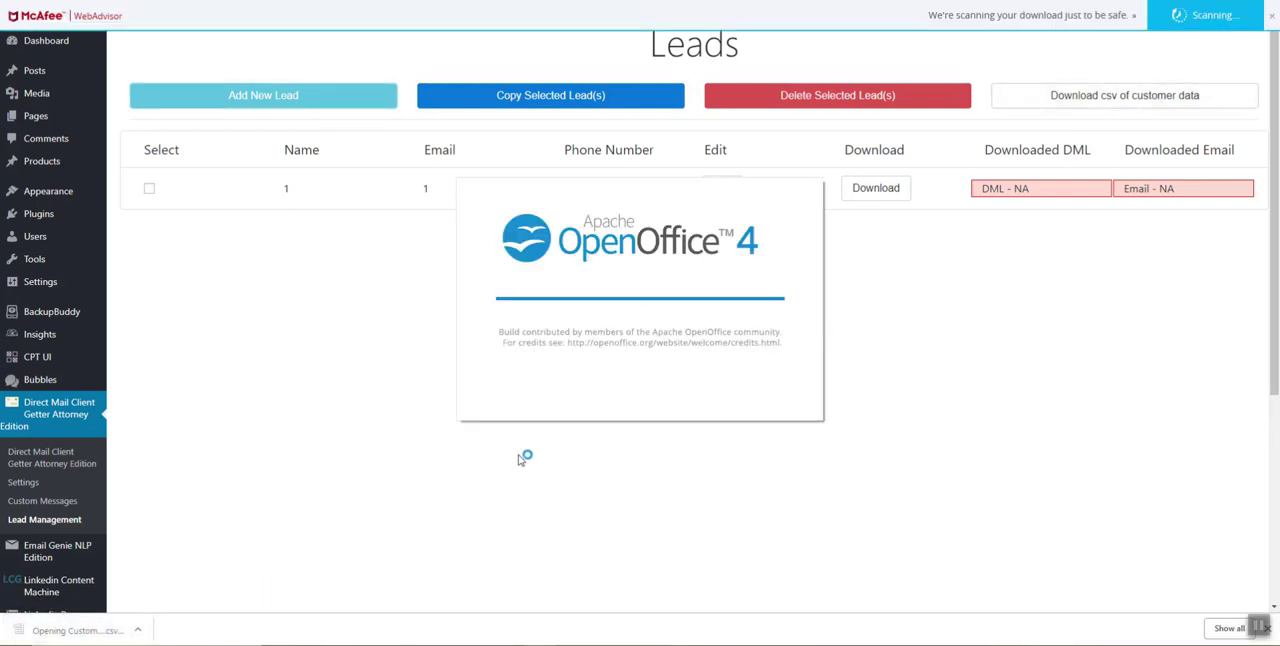
{"action": "left_click", "coordinate": [816, 131]}
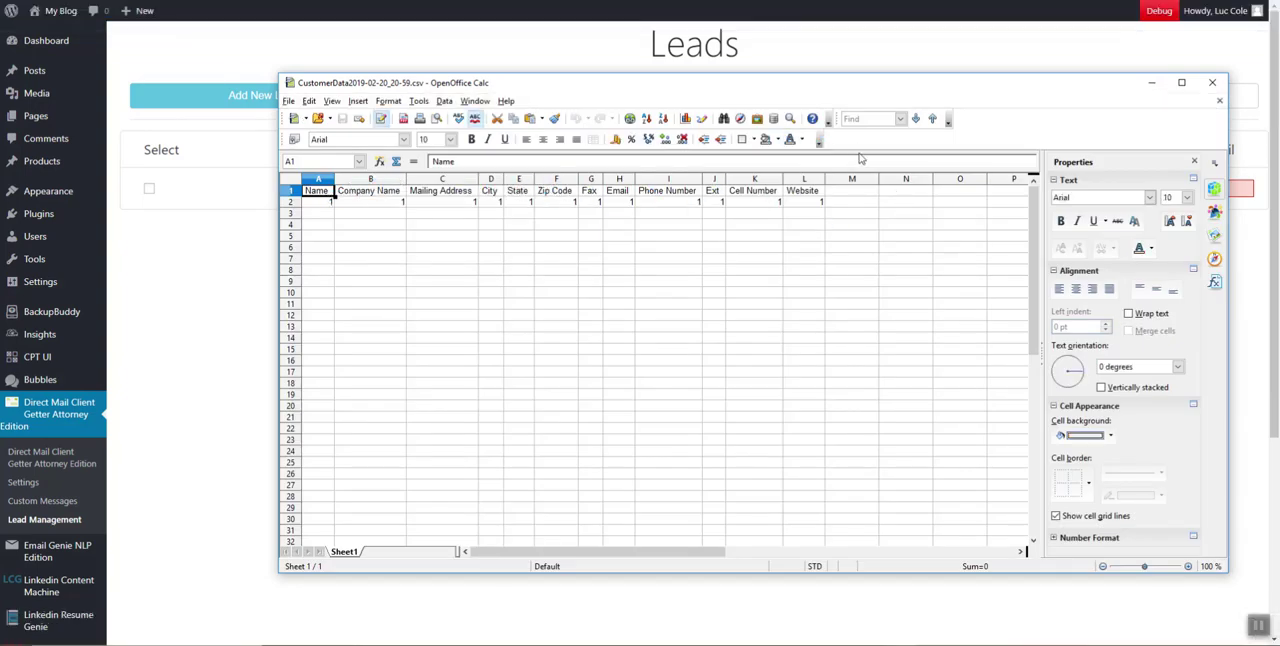
{"action": "left_click", "coordinate": [318, 202]}
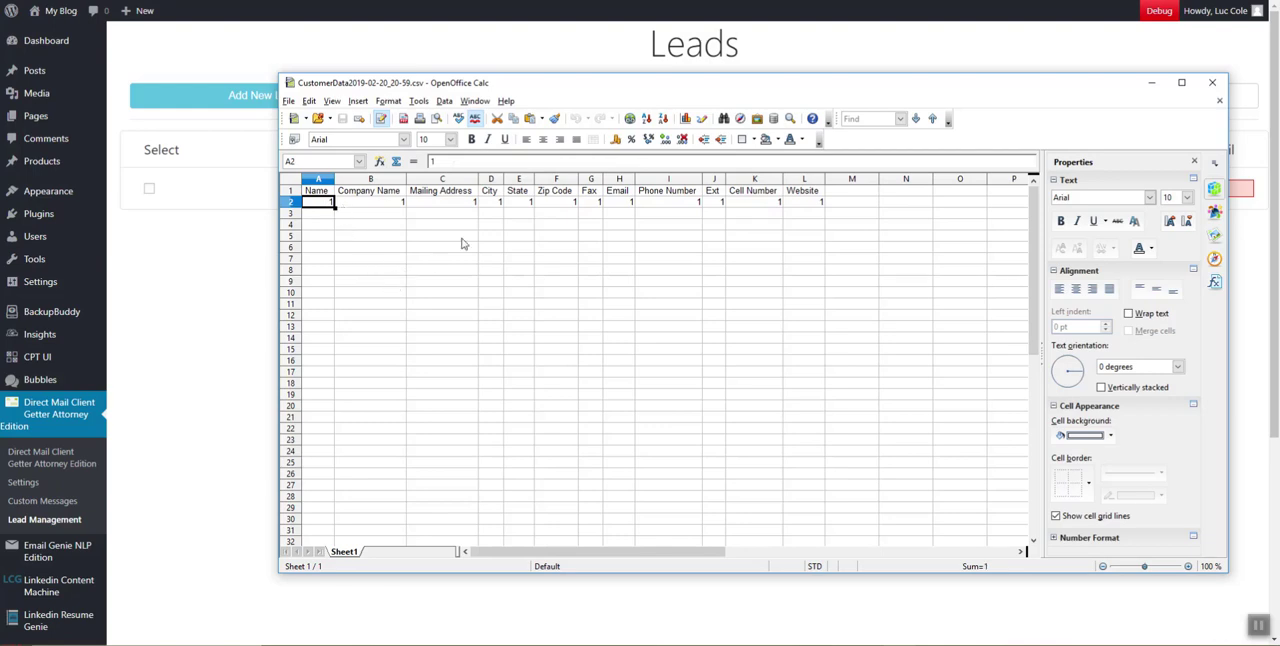
{"action": "left_click", "coordinate": [1215, 83]}
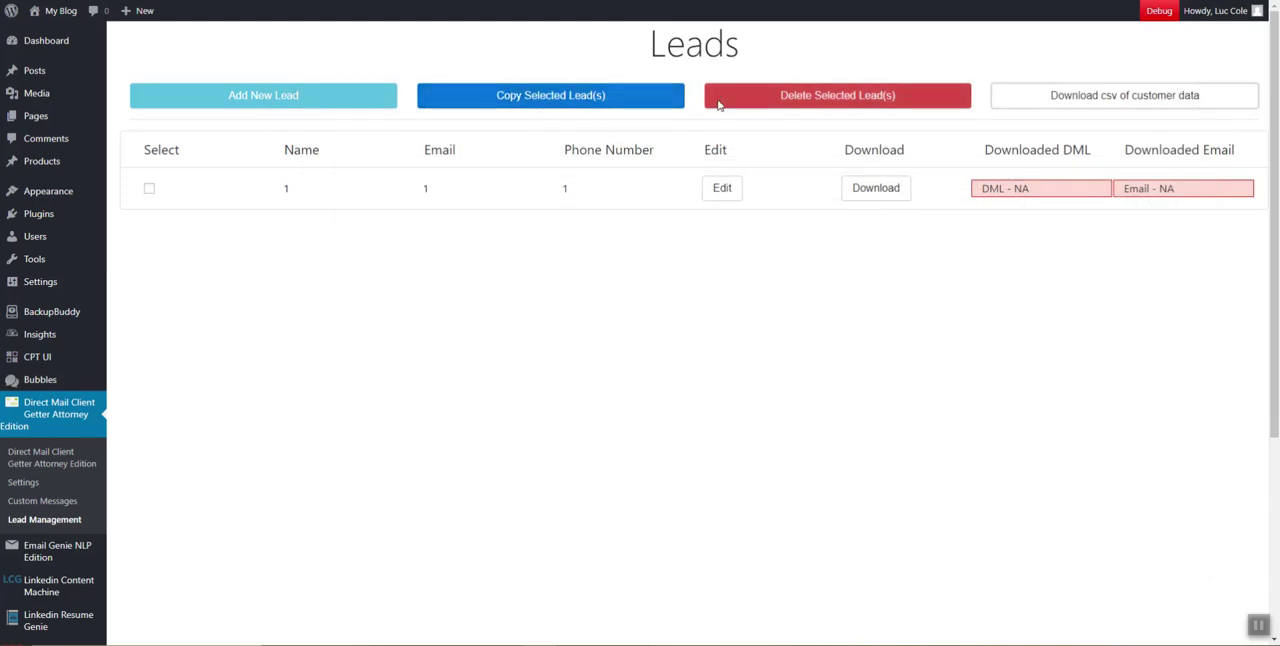
Duplicate the only lead in the Leads table and delete the copy
{"action": "left_click", "coordinate": [149, 188]}
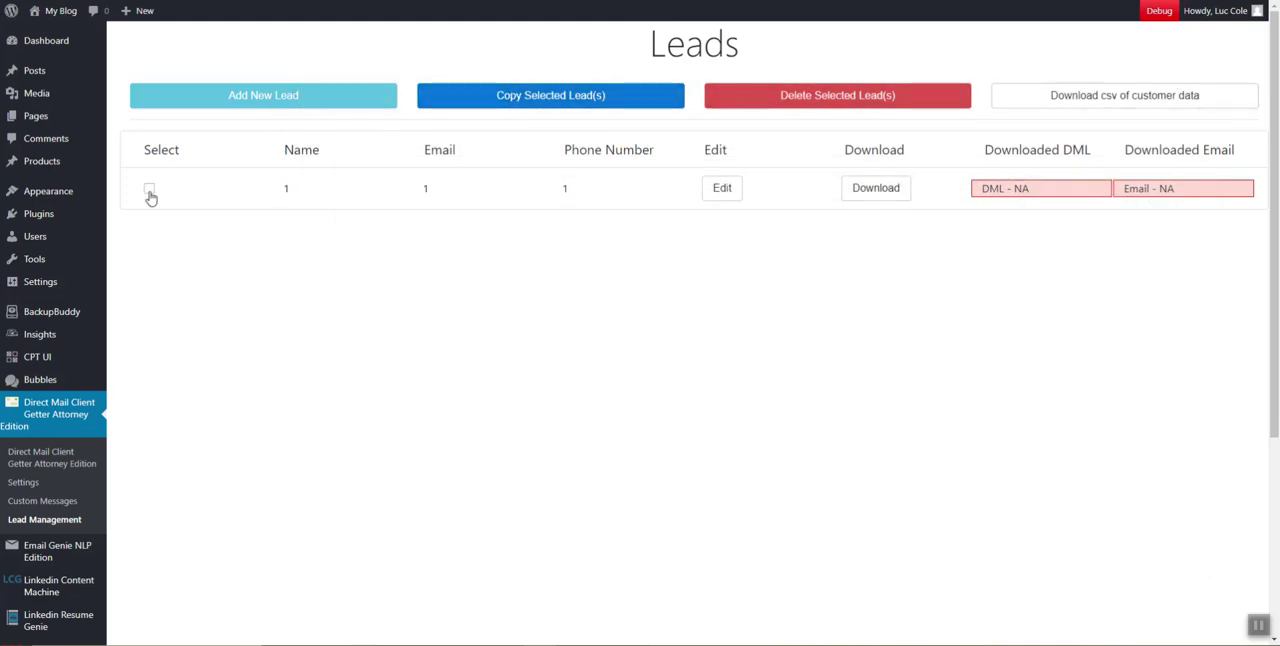
{"action": "left_click", "coordinate": [473, 93]}
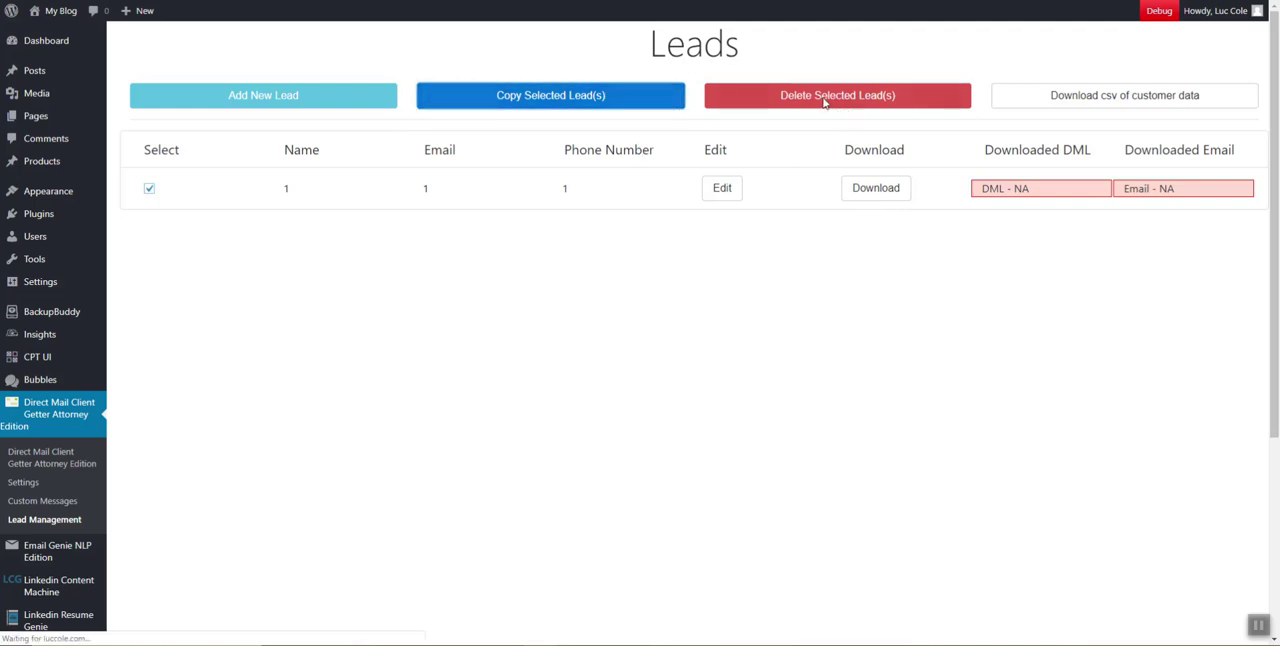
{"action": "left_click", "coordinate": [149, 230]}
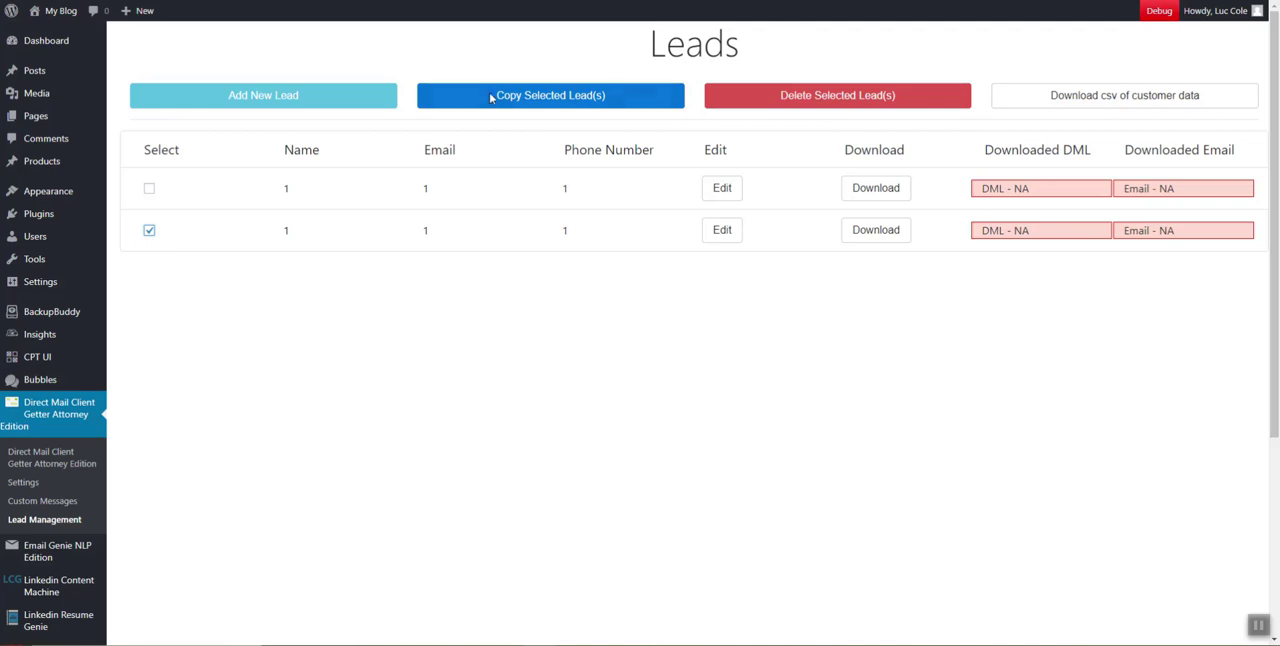
{"action": "left_click", "coordinate": [836, 95]}
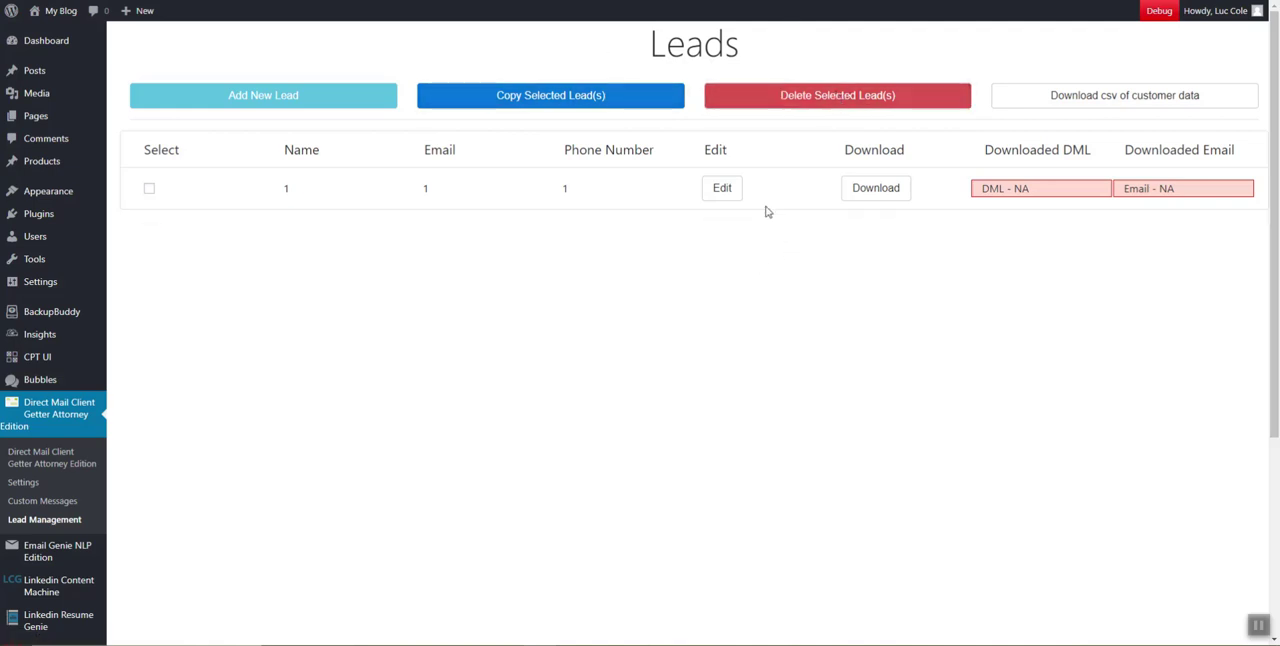
Open the lead's edit form, read the note on the direct mail letter status, and close the form
{"action": "left_click", "coordinate": [722, 188]}
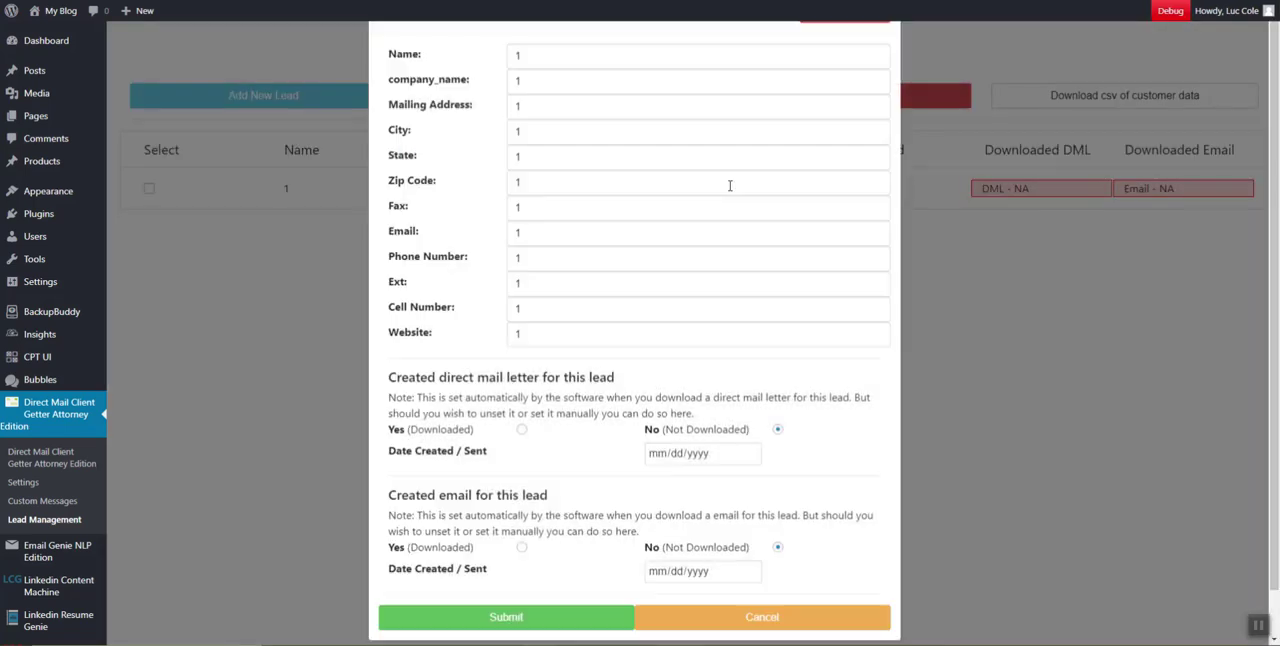
{"action": "scroll", "coordinate": [742, 117], "scroll_direction": "down", "scroll_amount": 1}
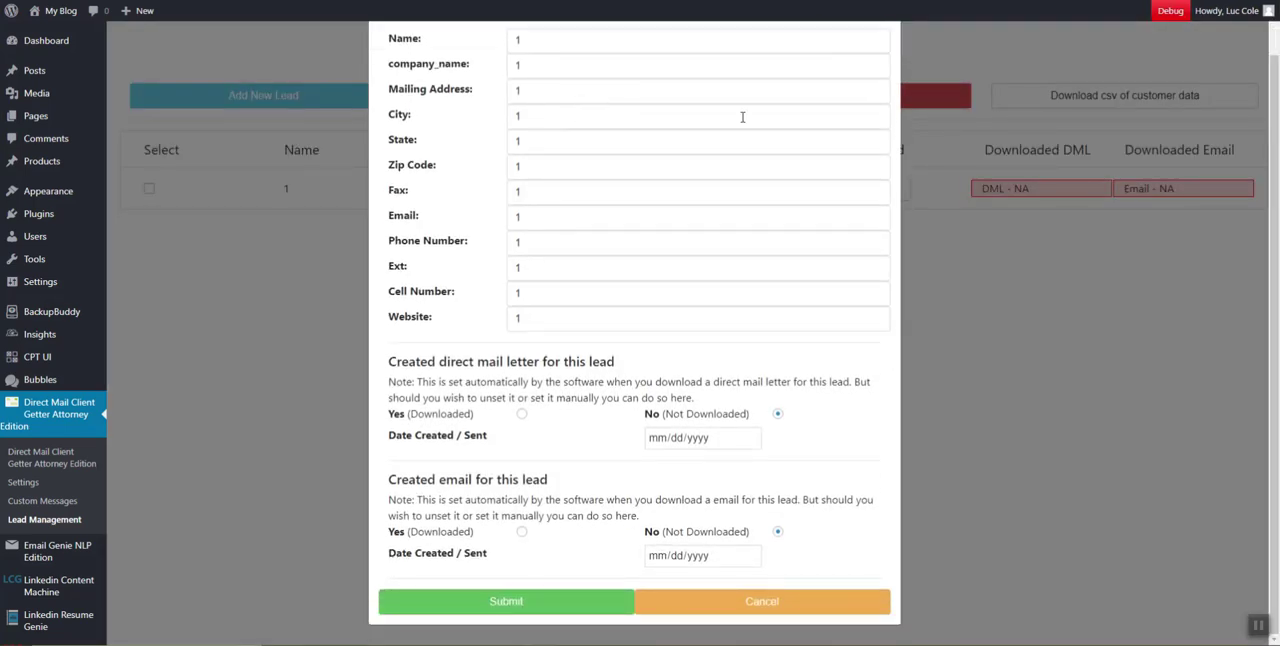
{"action": "left_click_drag", "start_coordinate": [378, 358], "coordinate": [609, 384]}
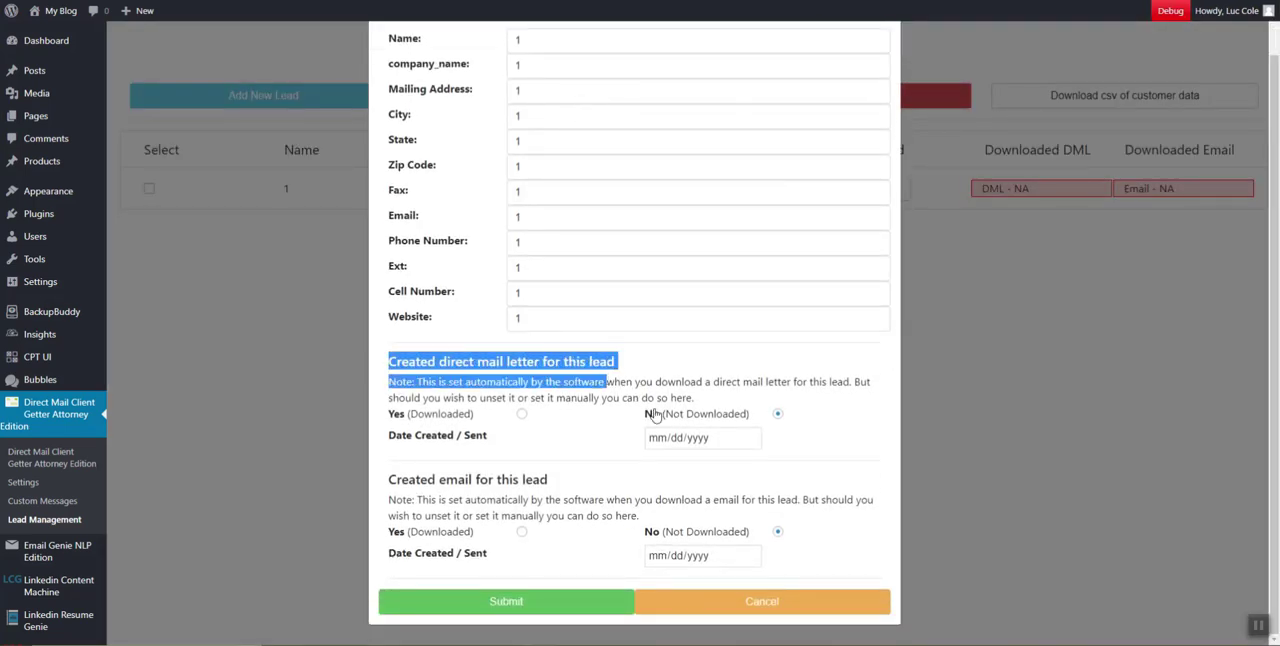
{"action": "scroll", "coordinate": [652, 408], "scroll_direction": "up", "scroll_amount": 1}
{"action": "left_click", "coordinate": [846, 44]}
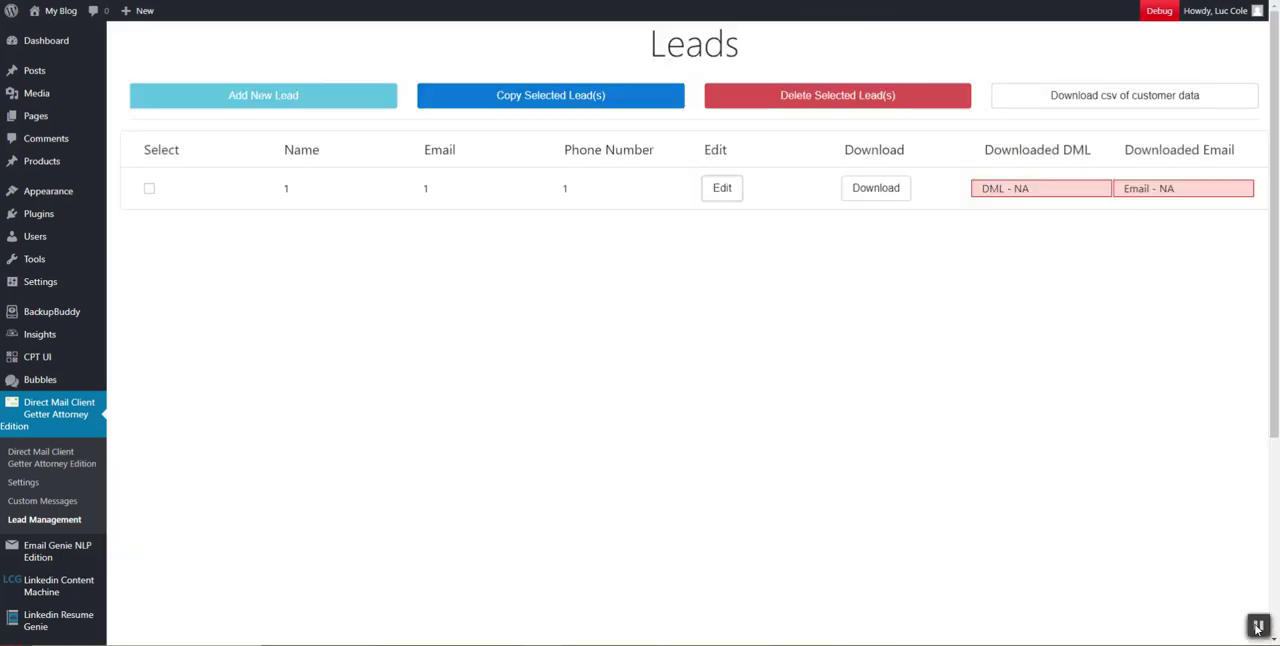
Open the lead's download options and choose the DML 1 letter and Email 1 templates
{"action": "left_click", "coordinate": [873, 187]}
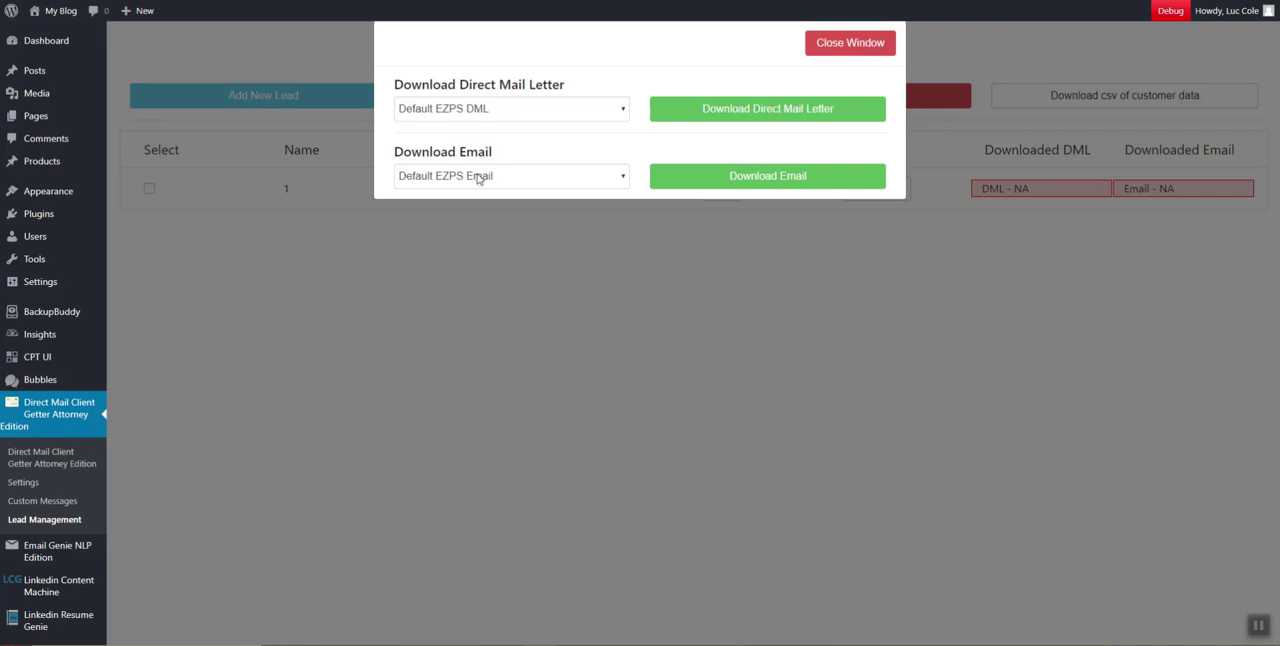
{"action": "left_click", "coordinate": [586, 113]}
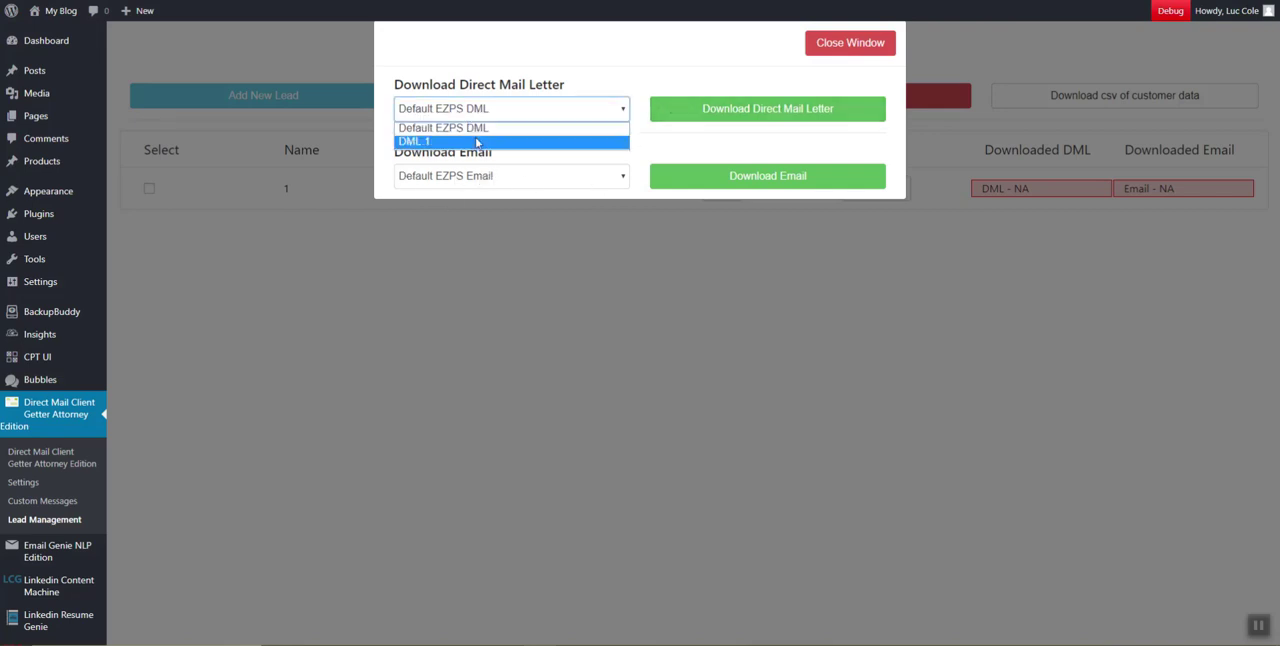
{"action": "left_click", "coordinate": [415, 143]}
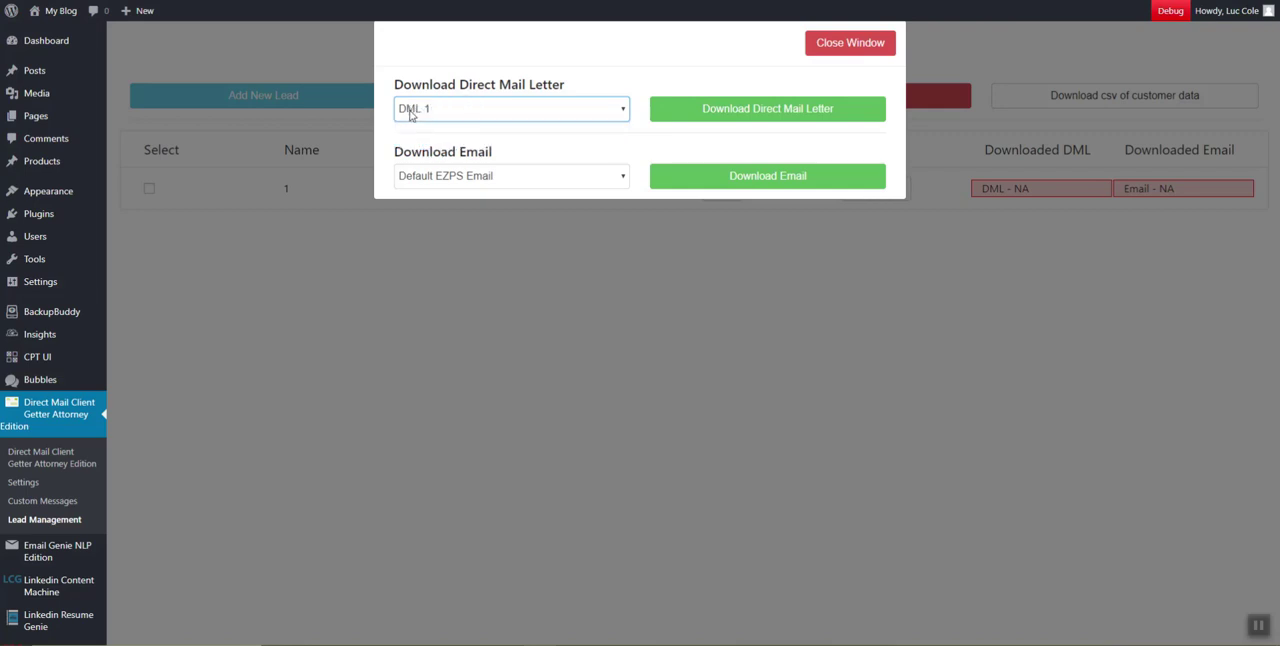
{"action": "left_click", "coordinate": [474, 184]}
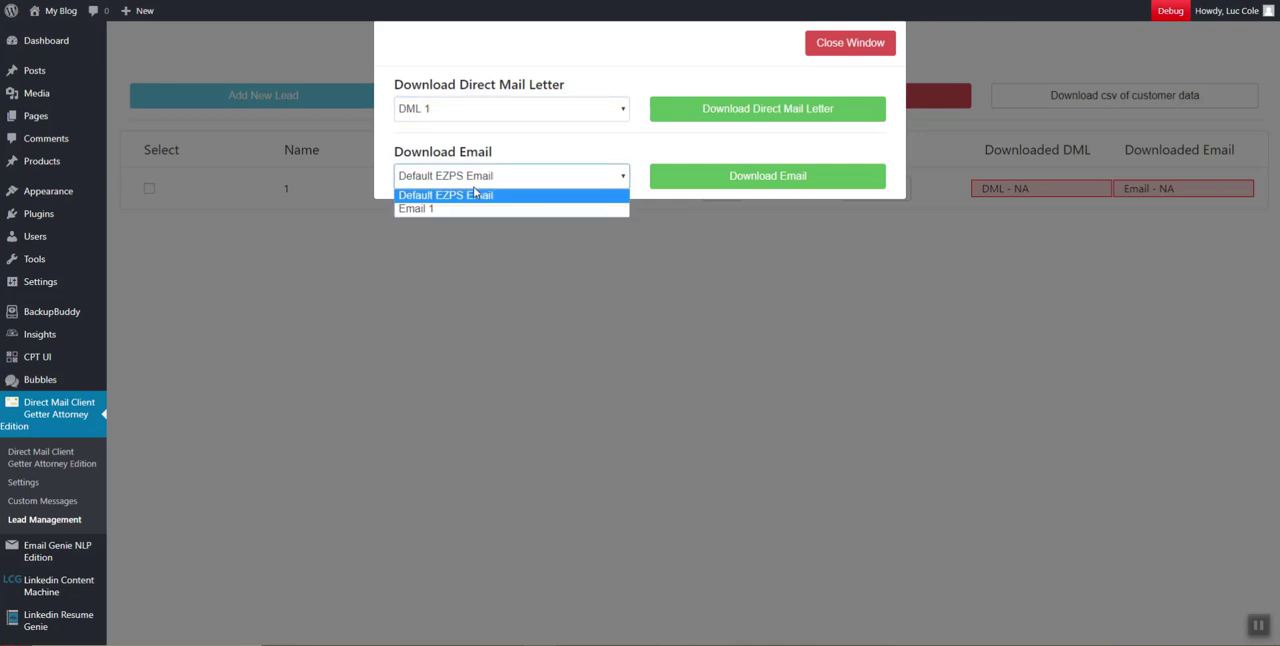
{"action": "left_click", "coordinate": [468, 208]}
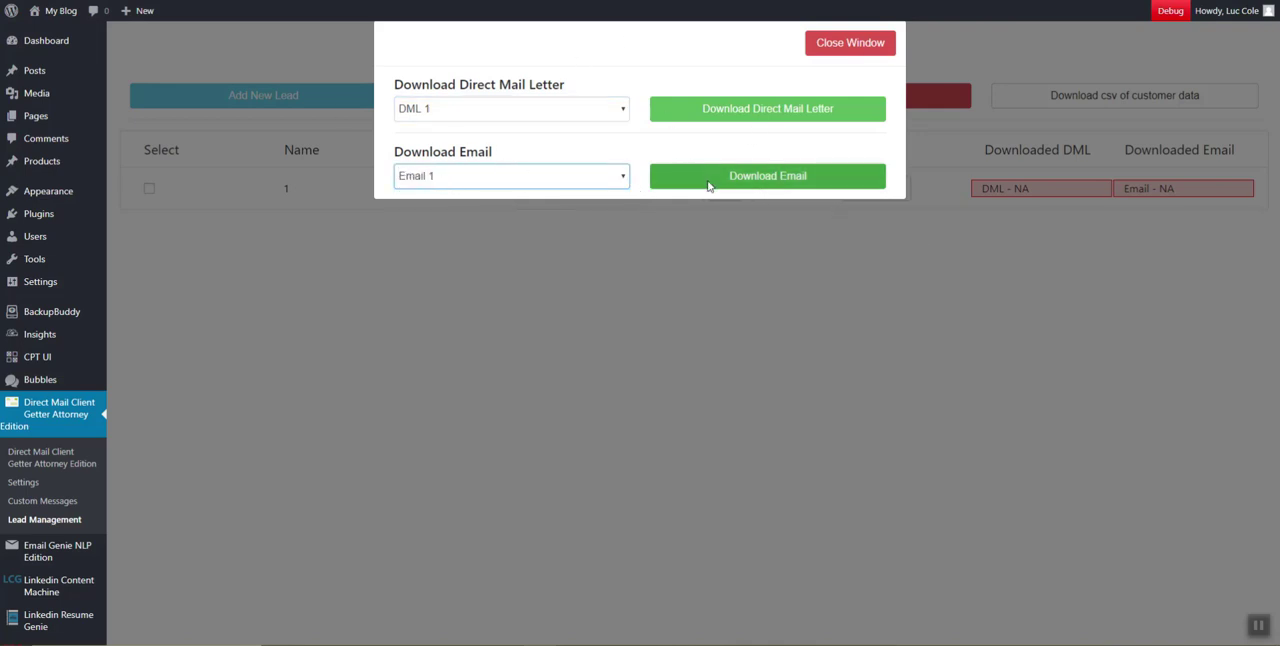
Select the Default EZPS DML and Default EZPS Email templates, download the direct mail letter, and close the download window
{"action": "left_click", "coordinate": [517, 110]}
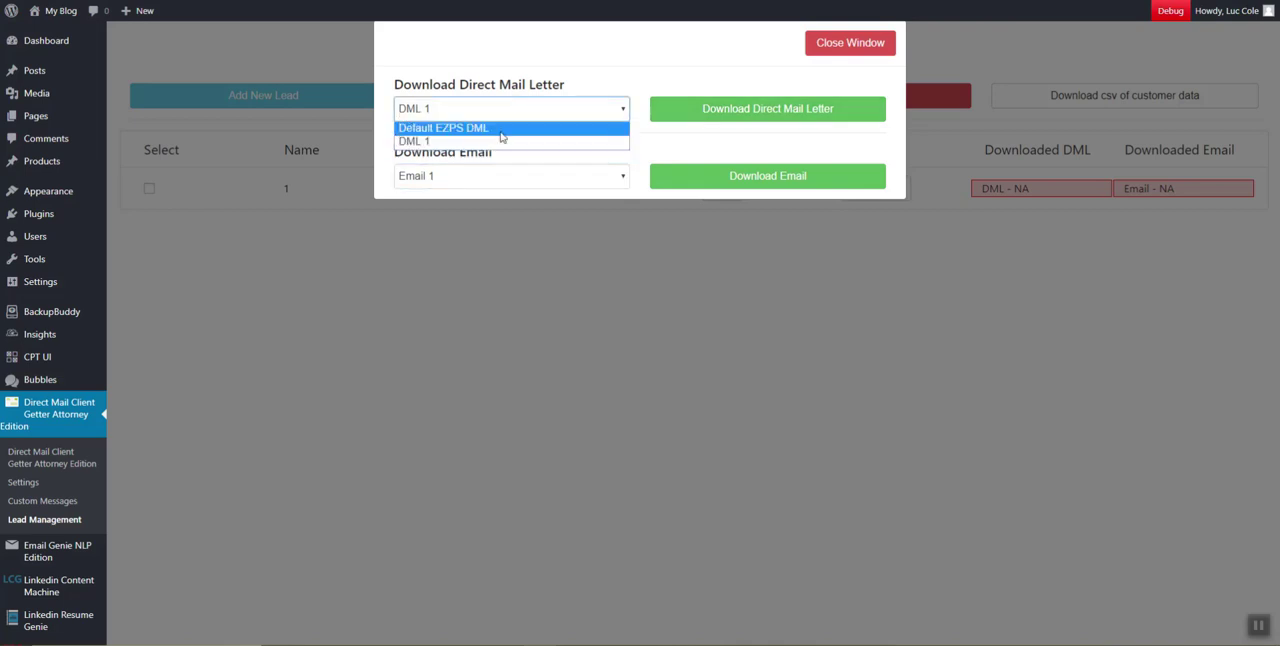
{"action": "left_click", "coordinate": [503, 128]}
{"action": "left_click", "coordinate": [493, 180]}
{"action": "left_click", "coordinate": [470, 196]}
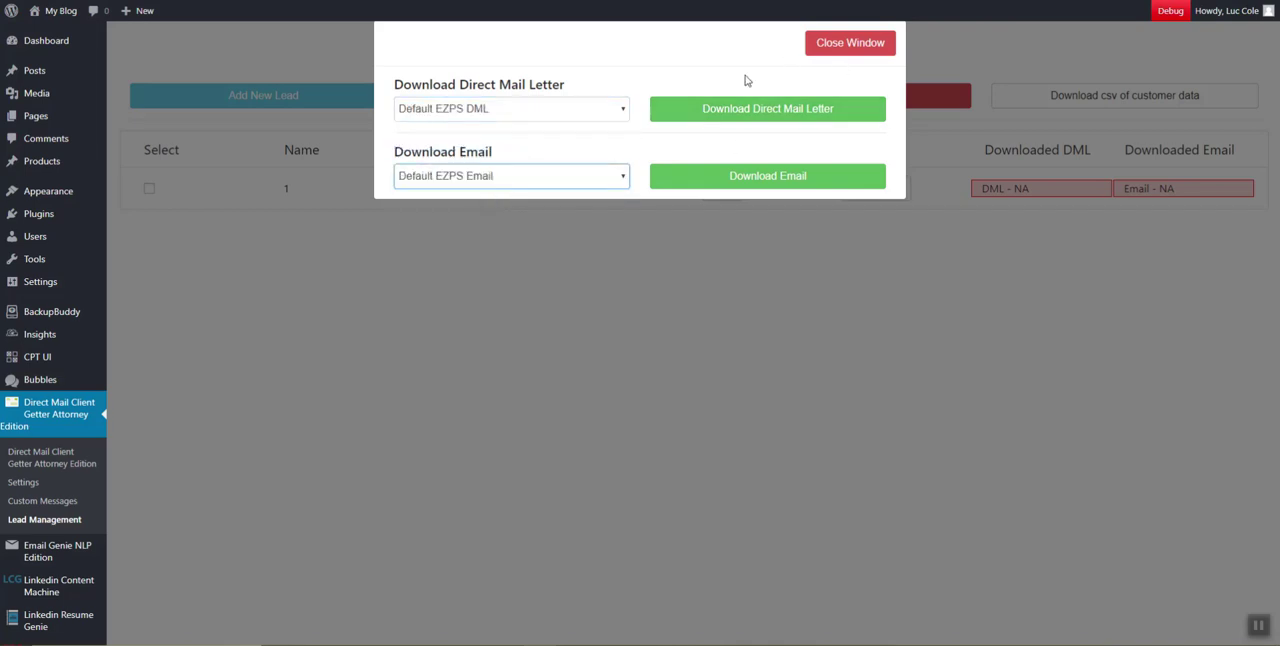
{"action": "left_click", "coordinate": [766, 108]}
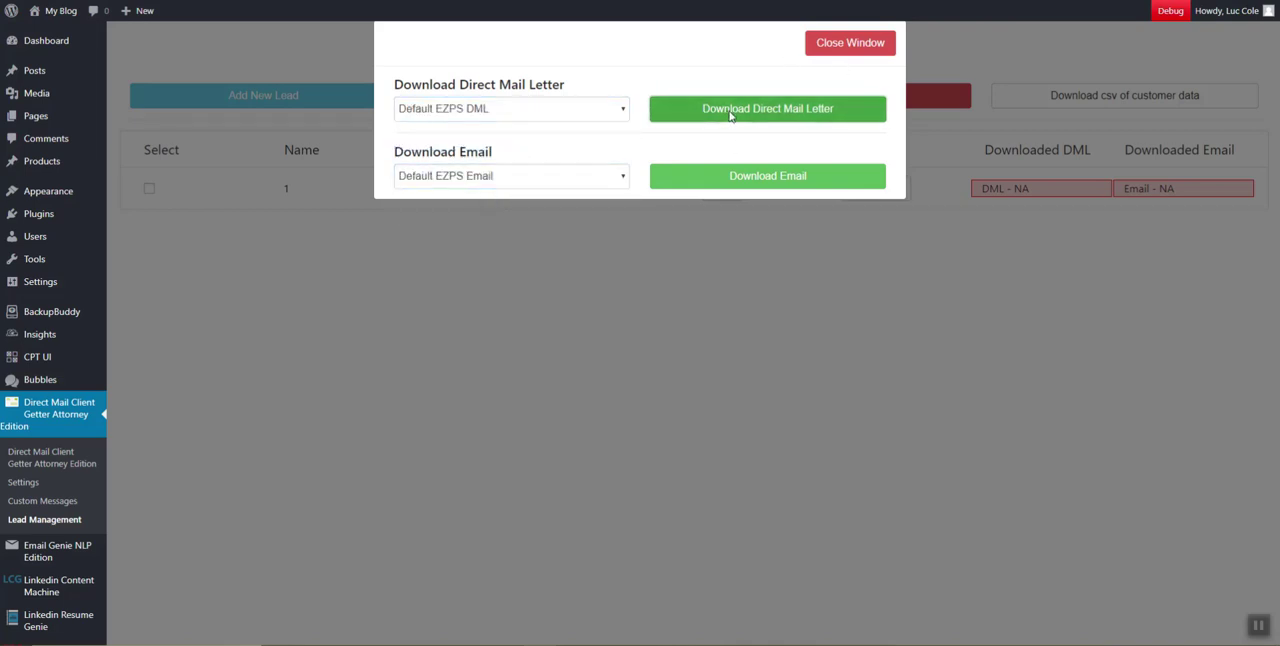
{"action": "left_click", "coordinate": [855, 45]}
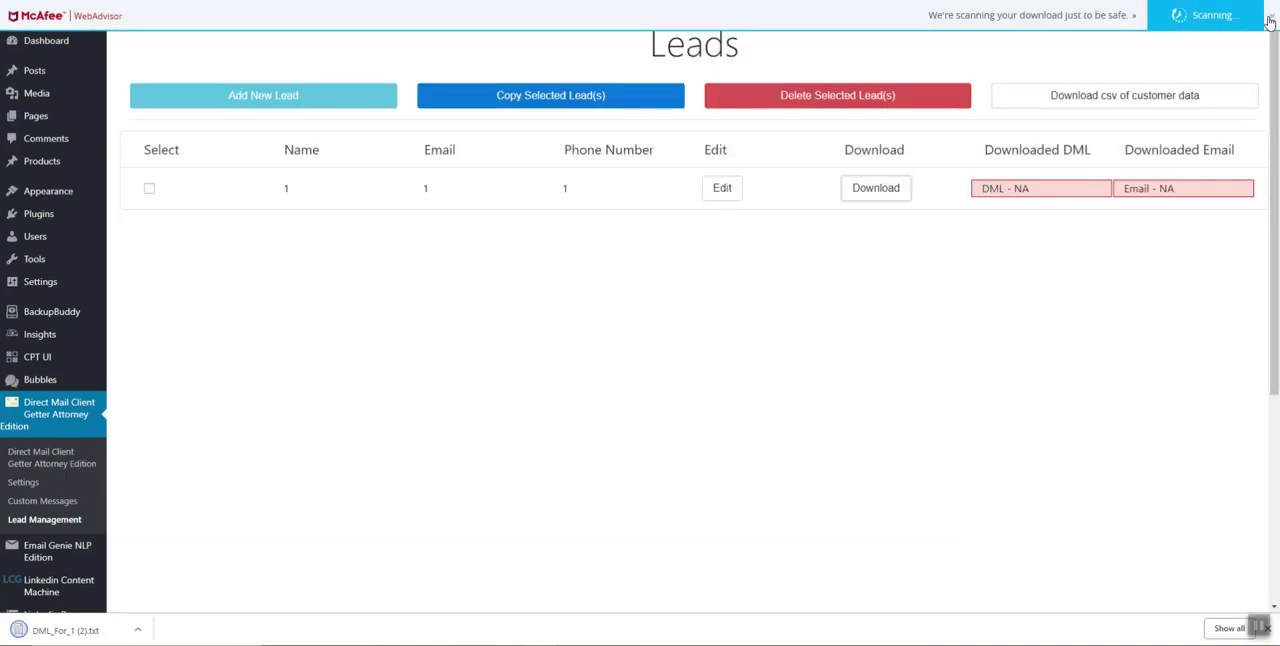
Open the downloaded DML_For_1 (2).txt letter in Notepad and read it through to the Contact Information section
{"action": "left_click", "coordinate": [15, 630]}
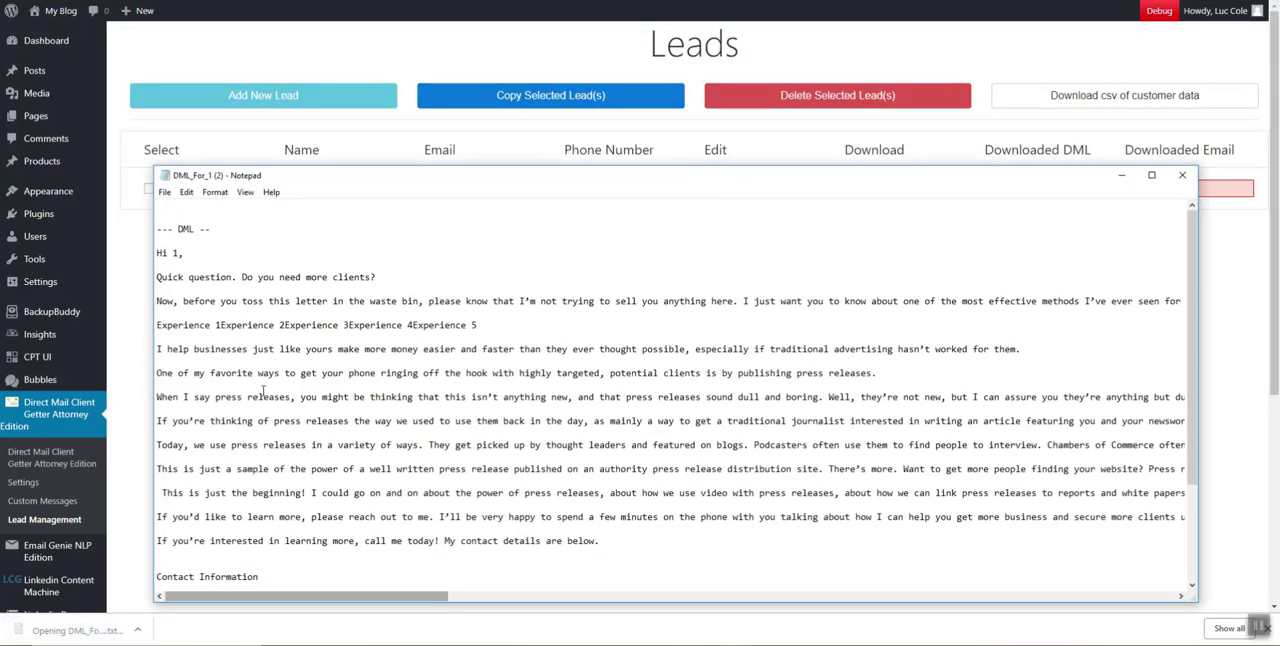
{"action": "scroll", "coordinate": [300, 410], "scroll_direction": "down", "scroll_amount": 2}
{"action": "scroll", "coordinate": [377, 433], "scroll_direction": "up", "scroll_amount": 1}
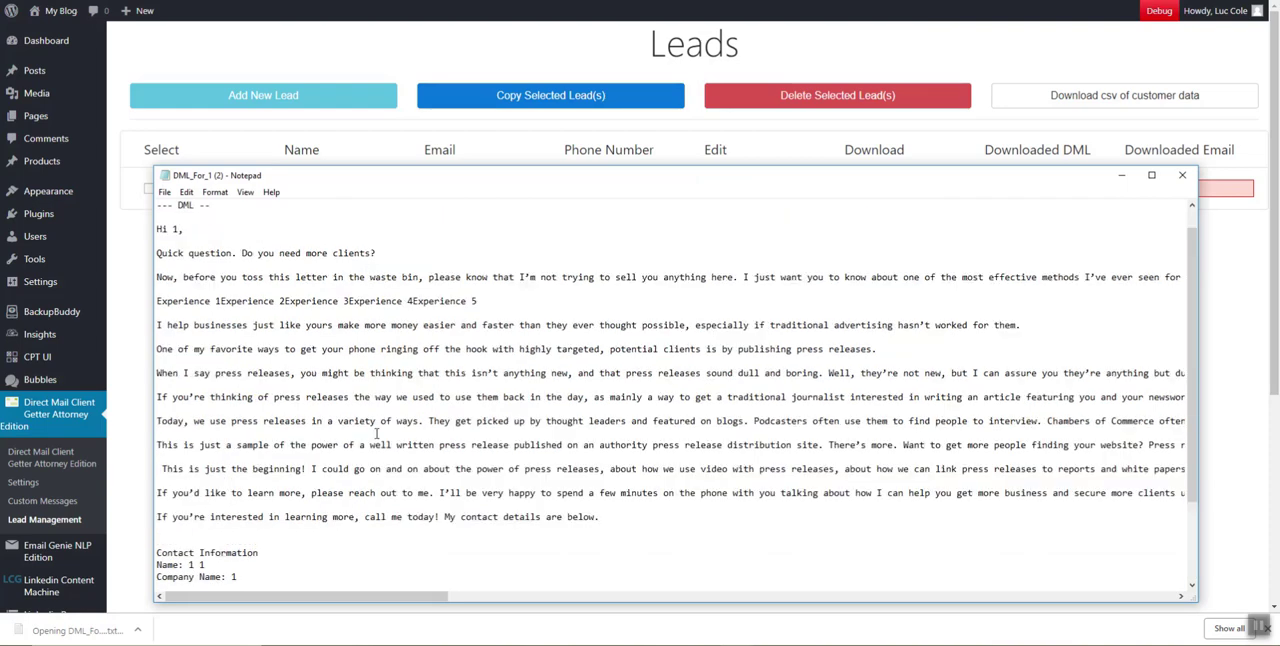
{"action": "scroll", "coordinate": [377, 433], "scroll_direction": "up", "scroll_amount": 1}
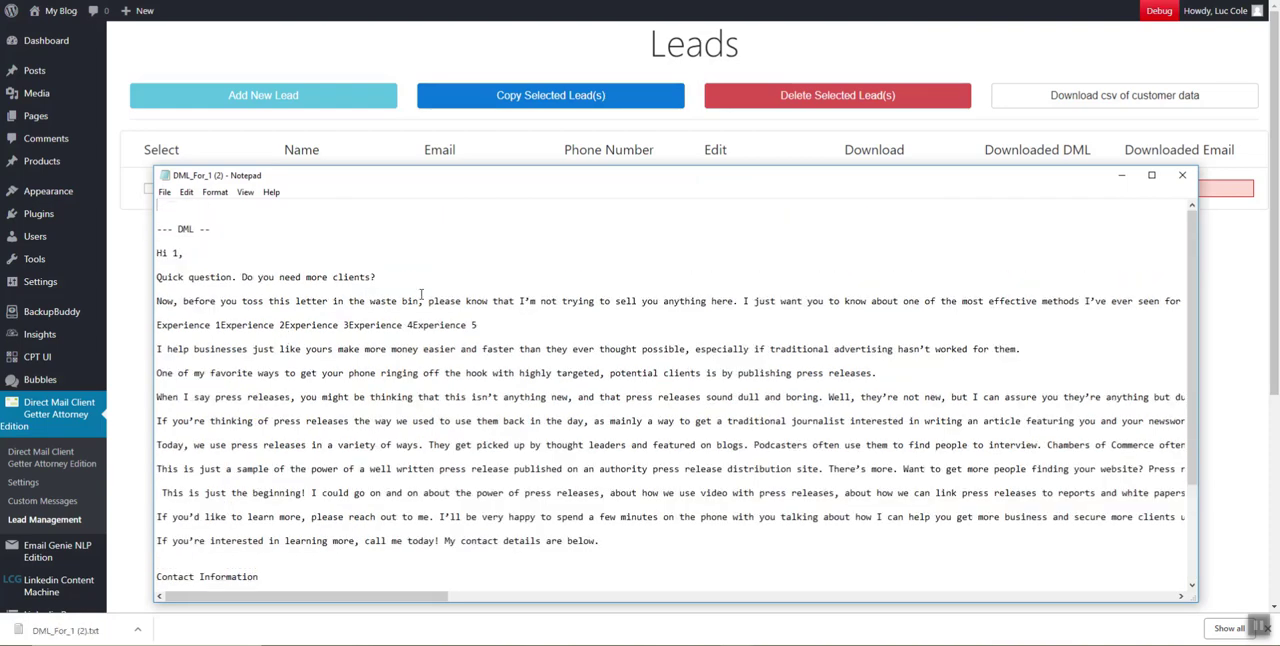
{"action": "scroll", "coordinate": [484, 357], "scroll_direction": "down", "scroll_amount": 4}
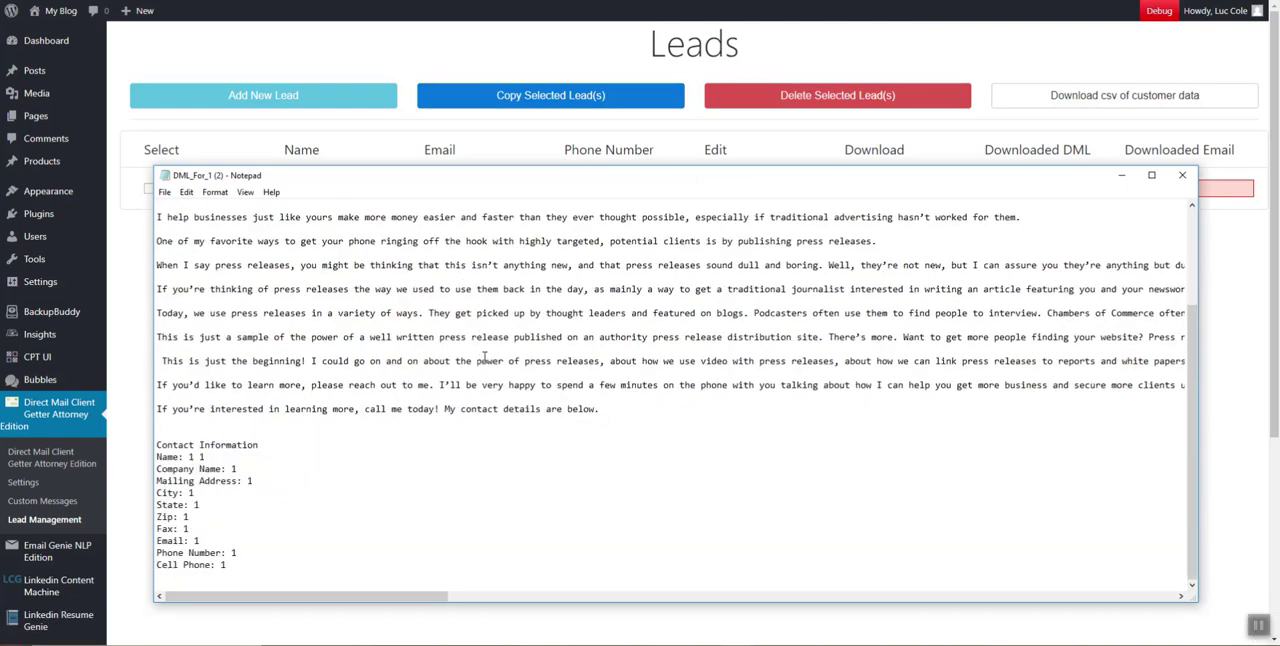
{"action": "scroll", "coordinate": [489, 349], "scroll_direction": "up", "scroll_amount": 4}
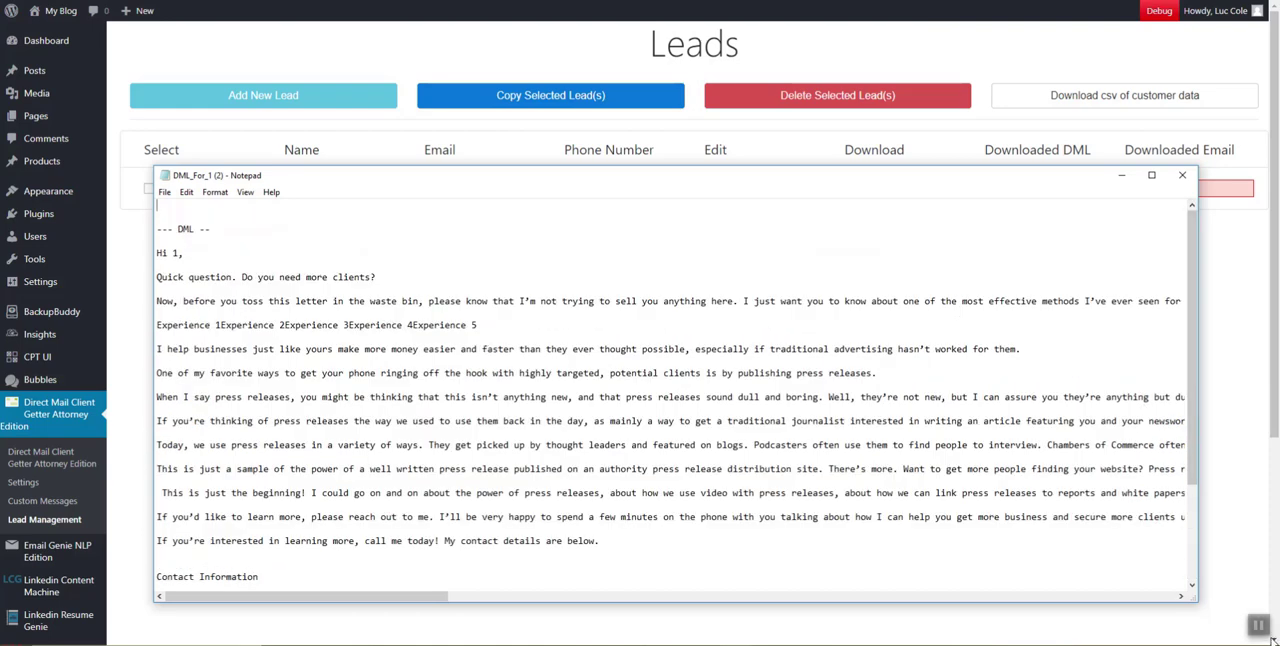
{"action": "scroll", "coordinate": [381, 386], "scroll_direction": "down", "scroll_amount": 4}
{"action": "scroll", "coordinate": [381, 386], "scroll_direction": "up", "scroll_amount": 4}
Break the run-together experience text in the letter so Experience 1 through Experience 5 each sit on their own line
{"action": "left_click_drag", "start_coordinate": [173, 325], "coordinate": [480, 326]}
{"action": "left_click", "coordinate": [434, 326]}
{"action": "key", "text": "Return"}
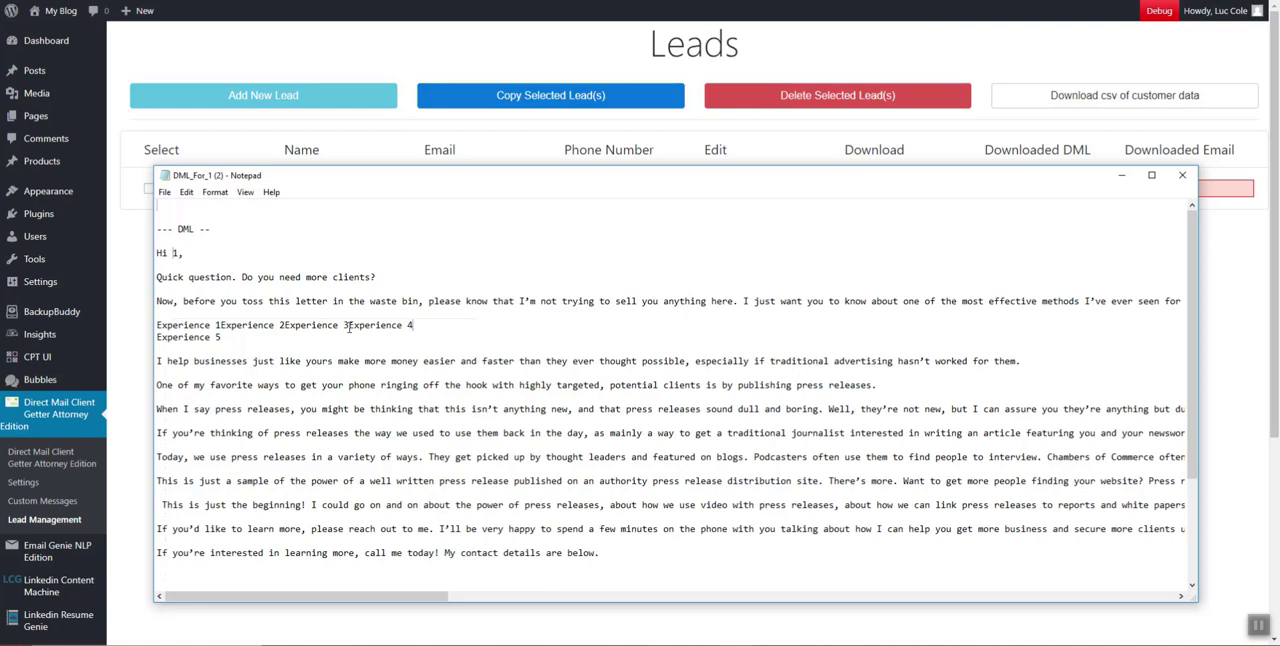
{"action": "left_click", "coordinate": [349, 326]}
{"action": "key", "text": "Return"}
{"action": "key", "text": "Return"}
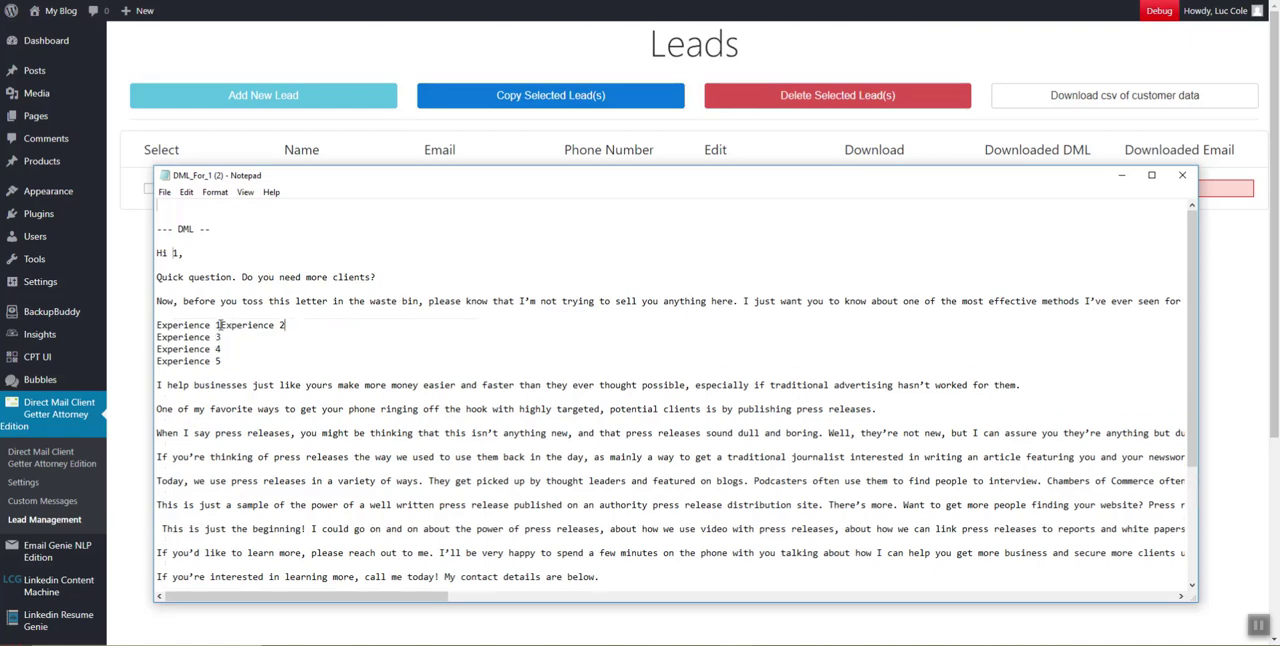
{"action": "left_click", "coordinate": [217, 325]}
{"action": "key", "text": "Return"}
Delete the Phone Number and City lines from the letter's Contact Information section
{"action": "scroll", "coordinate": [275, 310], "scroll_direction": "down", "scroll_amount": 6}
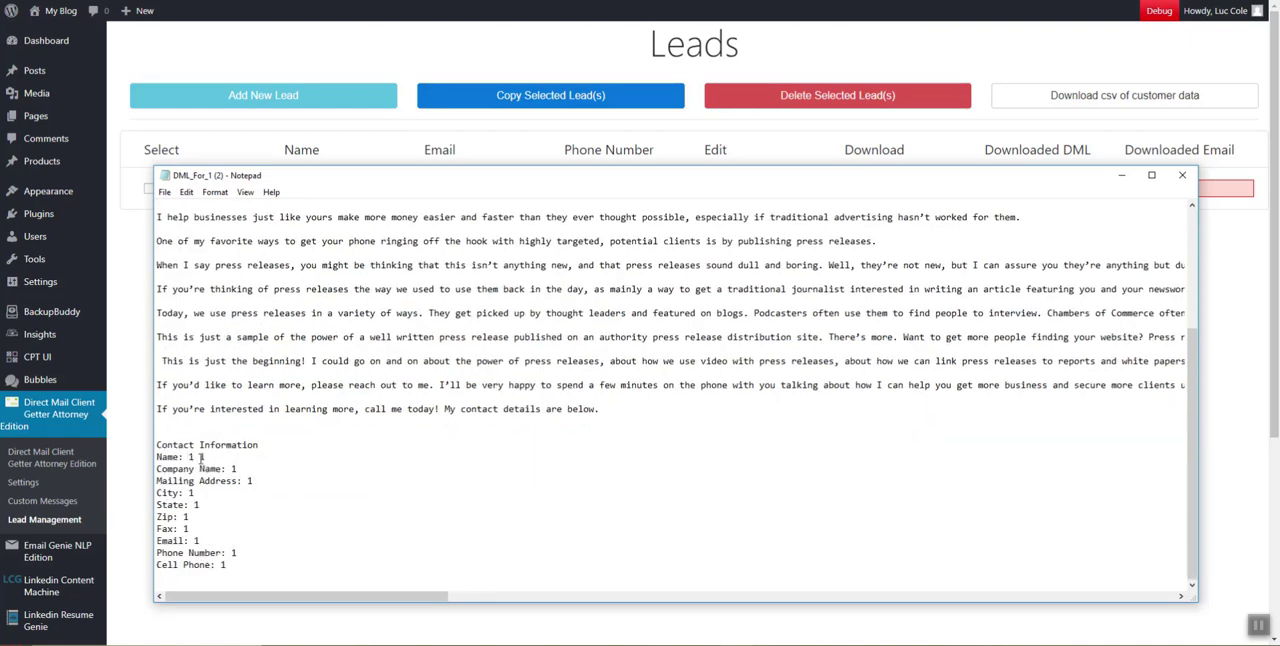
{"action": "mouse_move", "coordinate": [147, 446]}
{"action": "left_mouse_down"}
{"action": "mouse_move", "coordinate": [216, 446]}
{"action": "mouse_move", "coordinate": [129, 446]}
{"action": "left_mouse_up"}
{"action": "left_click_drag", "start_coordinate": [219, 553], "coordinate": [131, 553]}
{"action": "key", "text": "BackSpace"}
{"action": "key", "text": "BackSpace"}
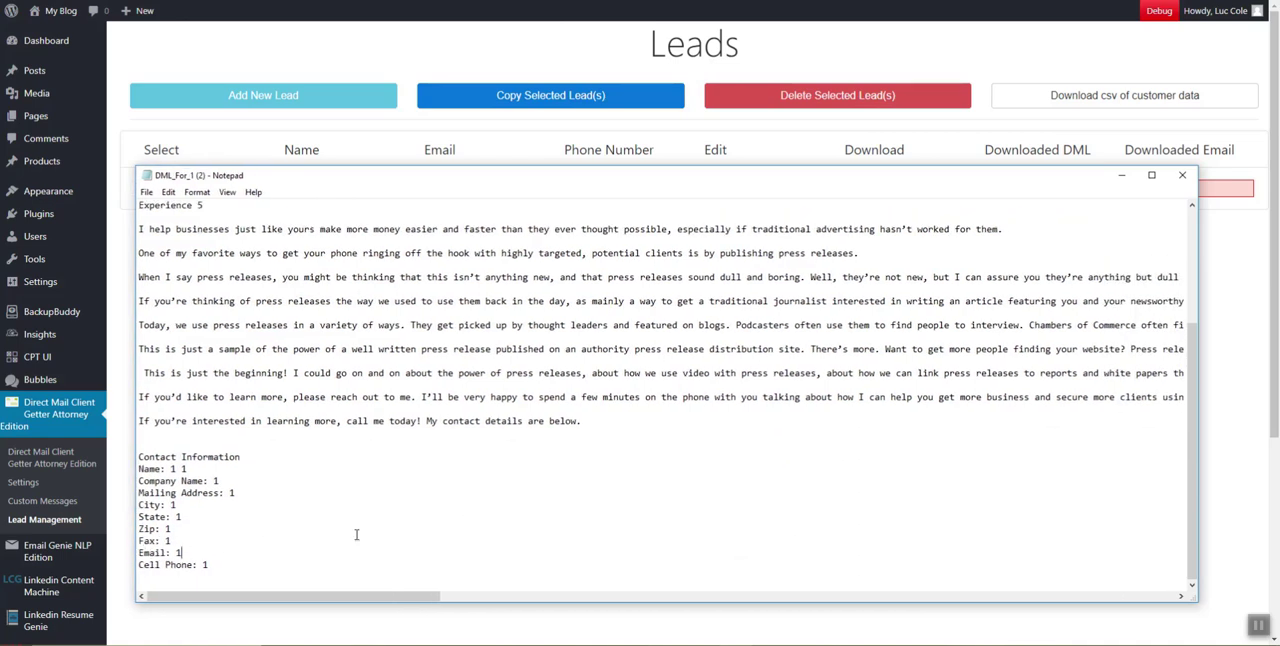
{"action": "left_click_drag", "start_coordinate": [251, 502], "coordinate": [129, 507]}
{"action": "key", "text": "BackSpace"}
{"action": "key", "text": "BackSpace"}
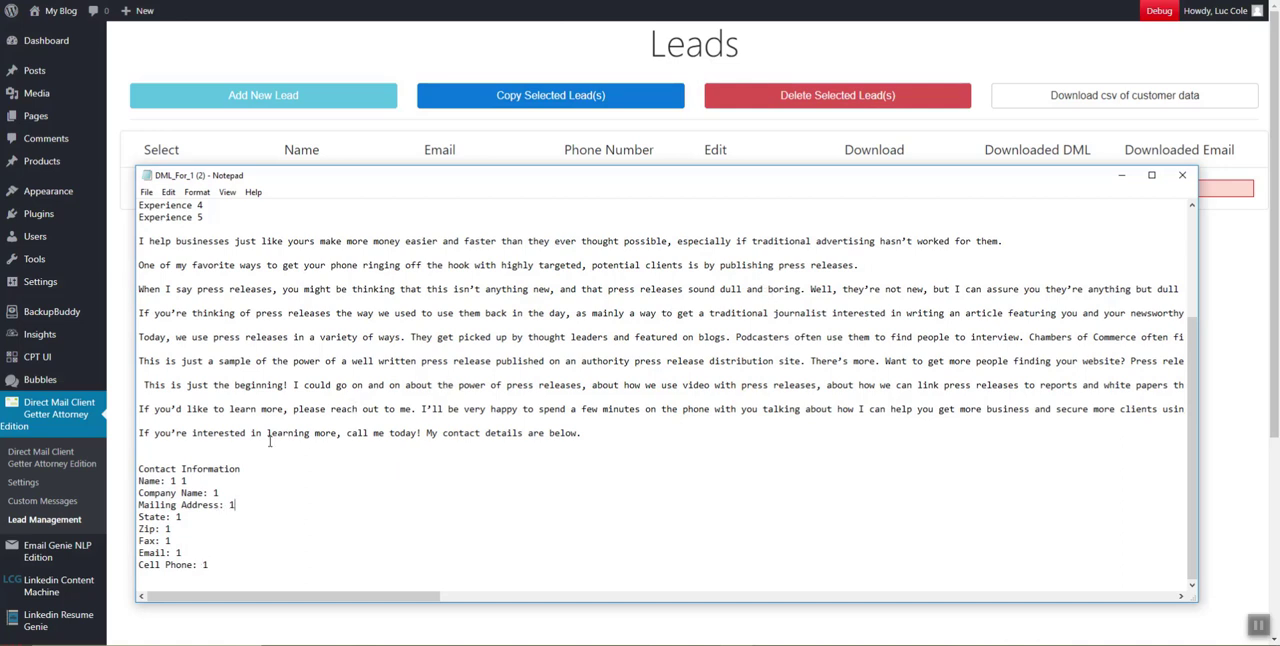
Highlight the remaining contact details from Name to Cell Phone and close the letter file
{"action": "left_click_drag", "start_coordinate": [155, 480], "coordinate": [259, 562]}
{"action": "left_click", "coordinate": [1182, 175]}
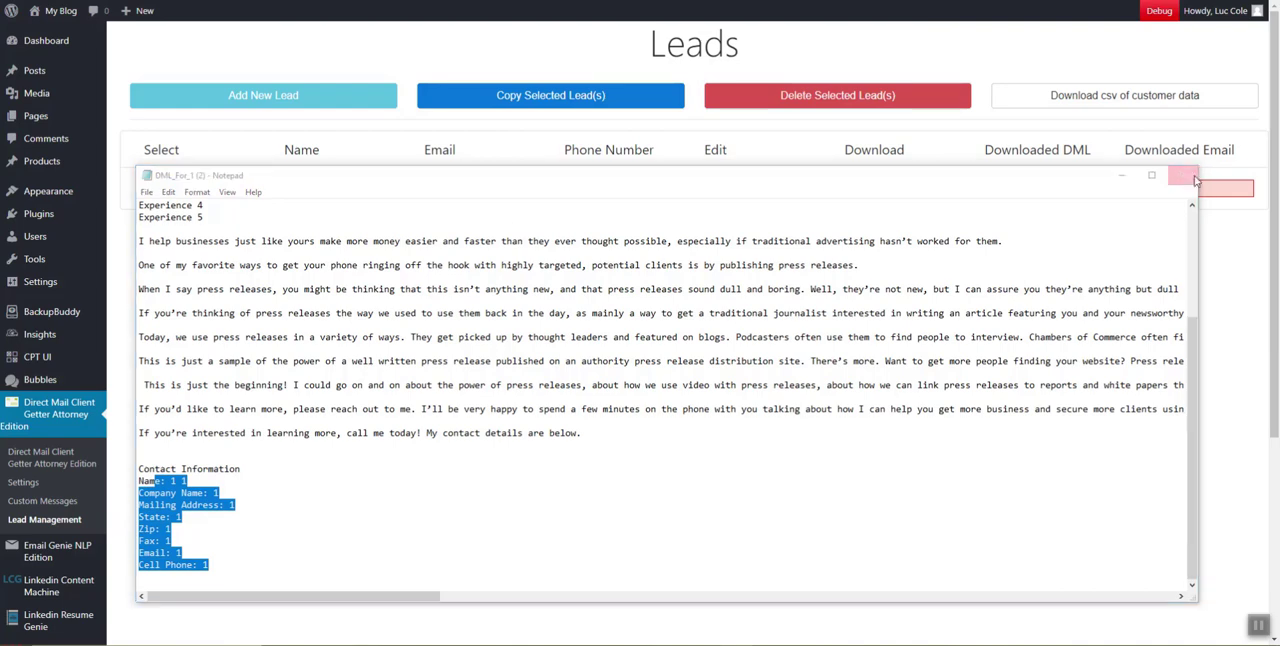
{"action": "left_click", "coordinate": [664, 314]}
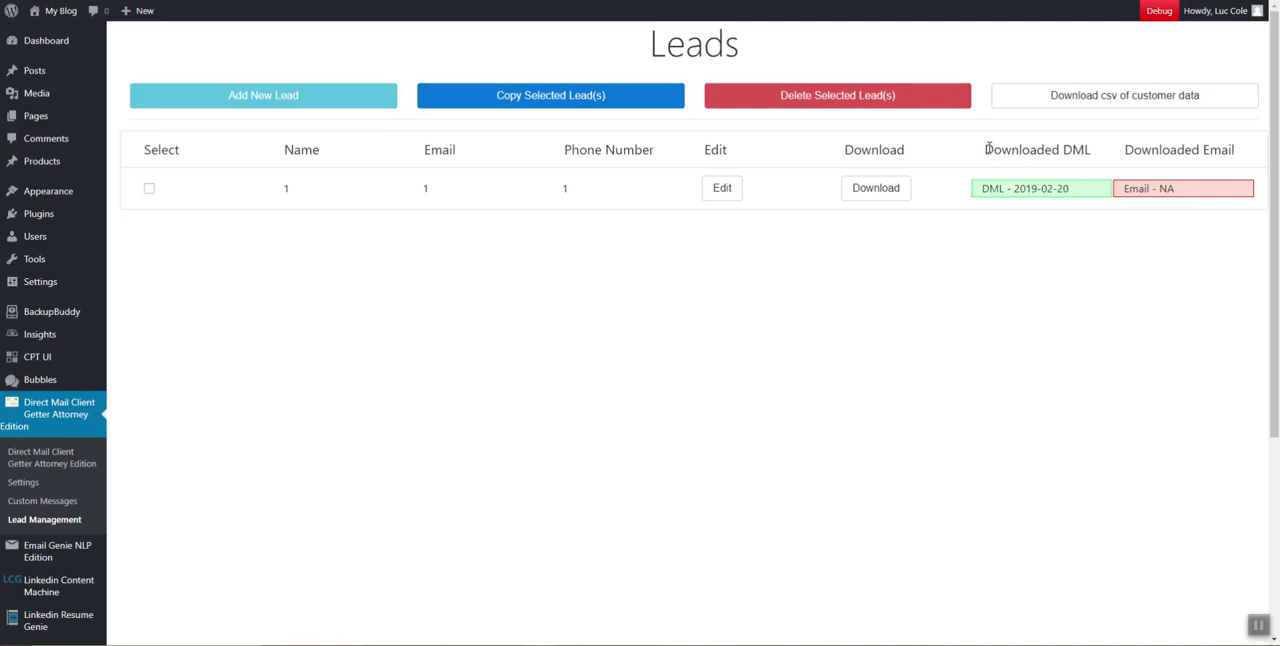
Check the Downloaded DML column and the lead's direct mail letter status beneath it
{"action": "left_click_drag", "start_coordinate": [986, 149], "coordinate": [1106, 160]}
{"action": "left_click", "coordinate": [1008, 165]}
{"action": "left_click_drag", "start_coordinate": [978, 156], "coordinate": [1112, 160]}
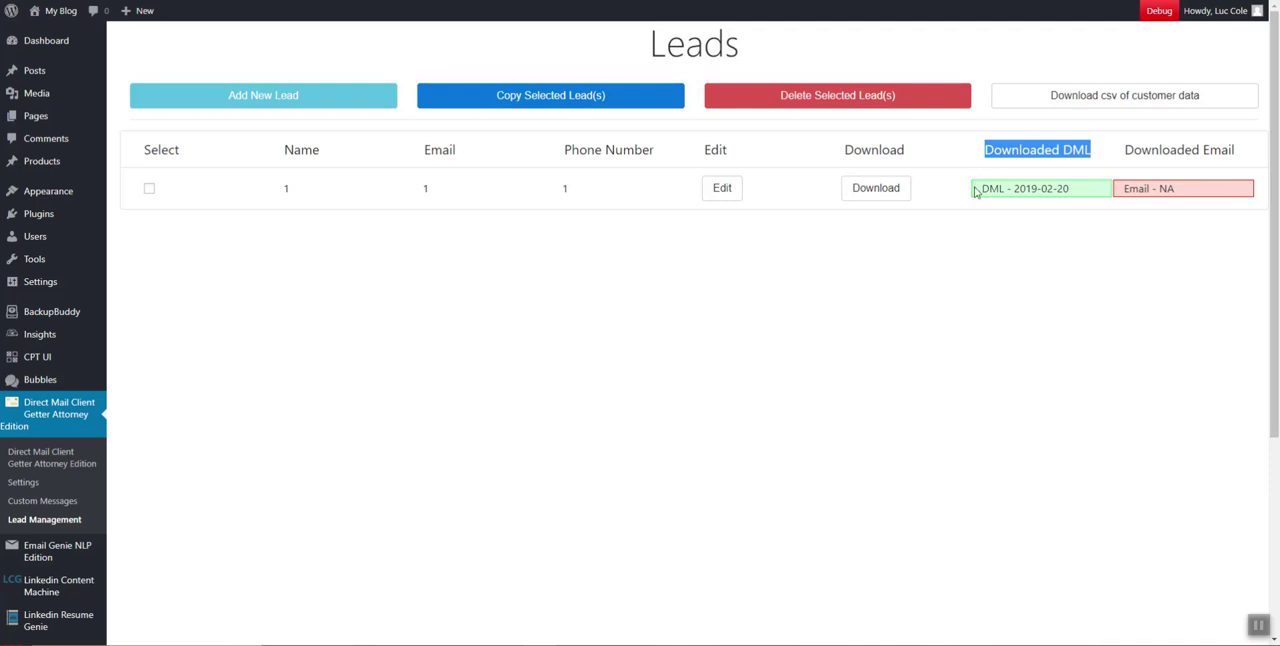
{"action": "left_click_drag", "start_coordinate": [975, 190], "coordinate": [1080, 184]}
Duplicate the lead that has its direct mail letter marked as downloaded
{"action": "left_click", "coordinate": [149, 188]}
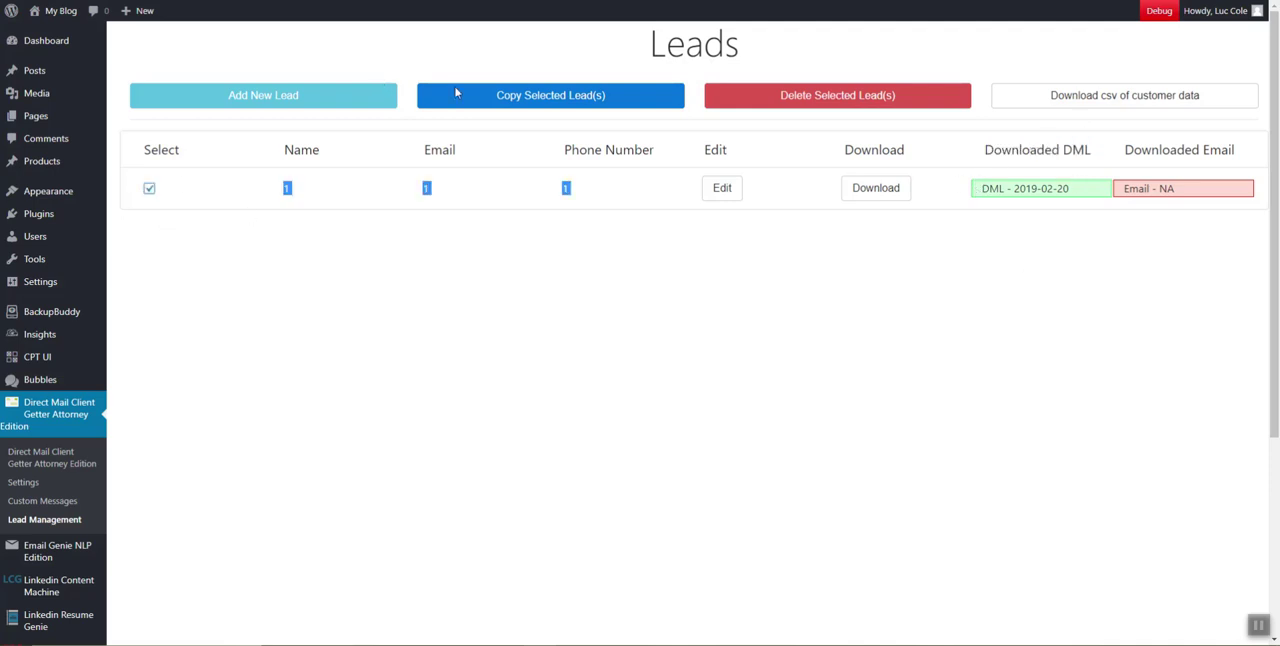
{"action": "left_click", "coordinate": [458, 93]}
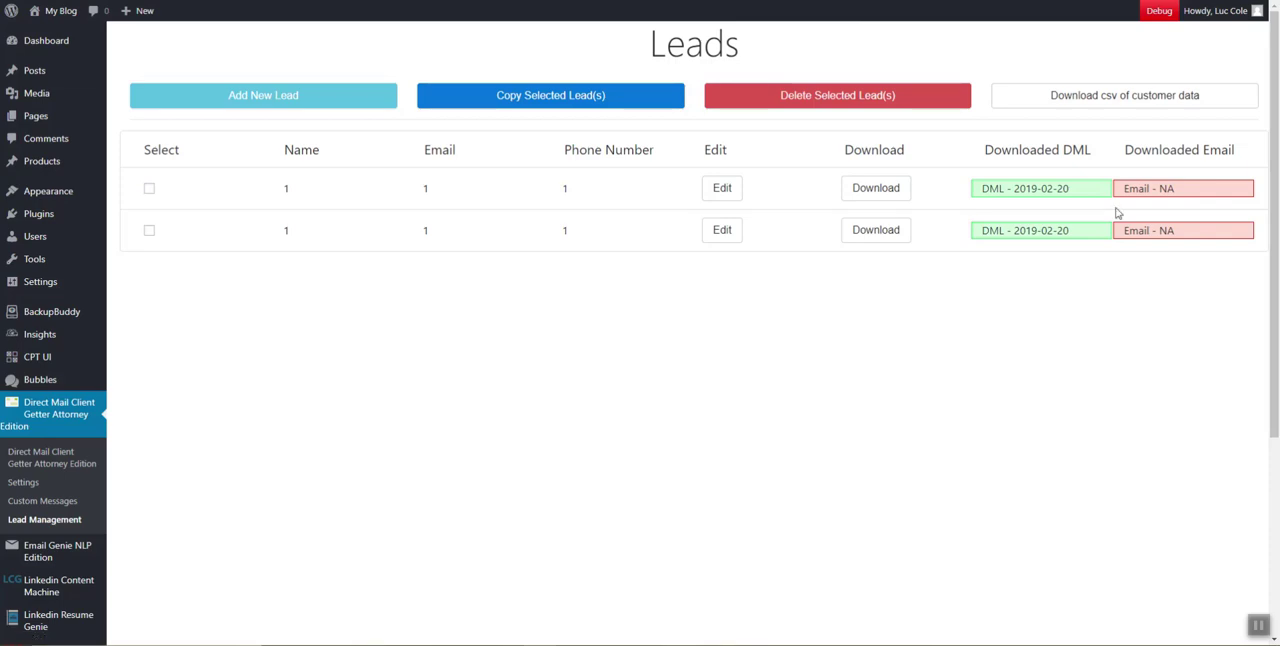
{"action": "left_click", "coordinate": [903, 229]}
{"action": "left_click", "coordinate": [872, 43]}
Edit the copied lead, set its direct mail letter status to No (Not Downloaded), and submit the form
{"action": "left_click", "coordinate": [722, 229]}
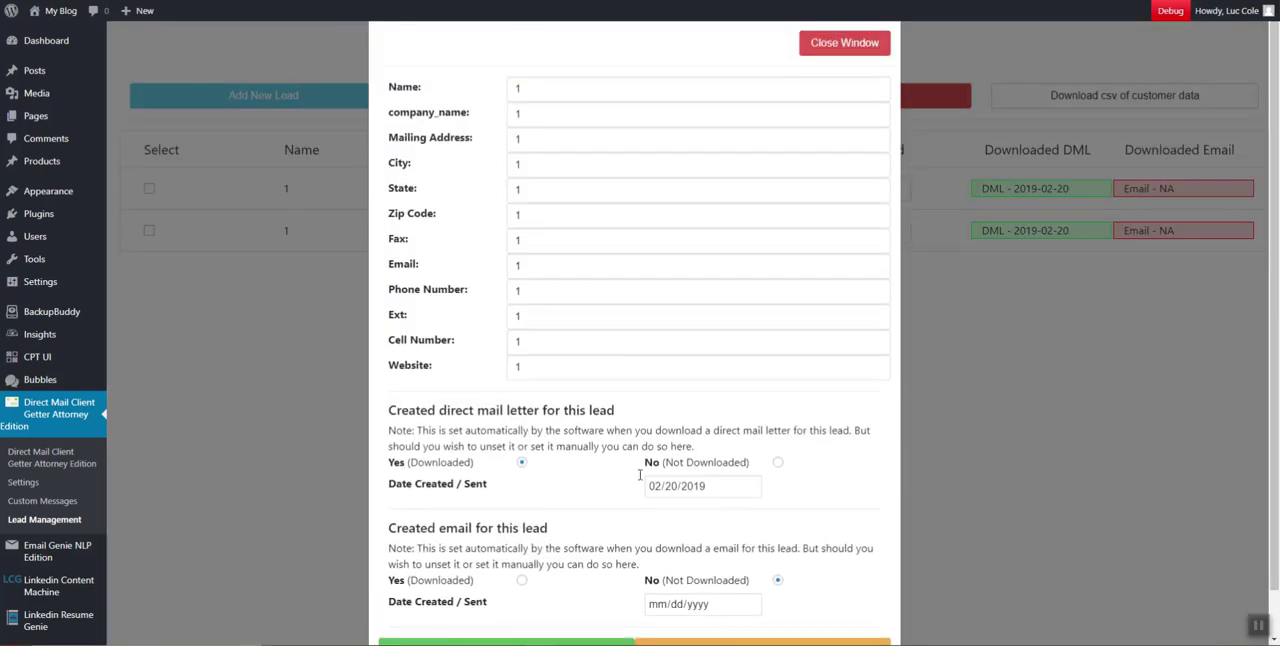
{"action": "left_click", "coordinate": [778, 462]}
{"action": "scroll", "coordinate": [528, 596], "scroll_direction": "down", "scroll_amount": 1}
{"action": "left_click", "coordinate": [528, 600]}
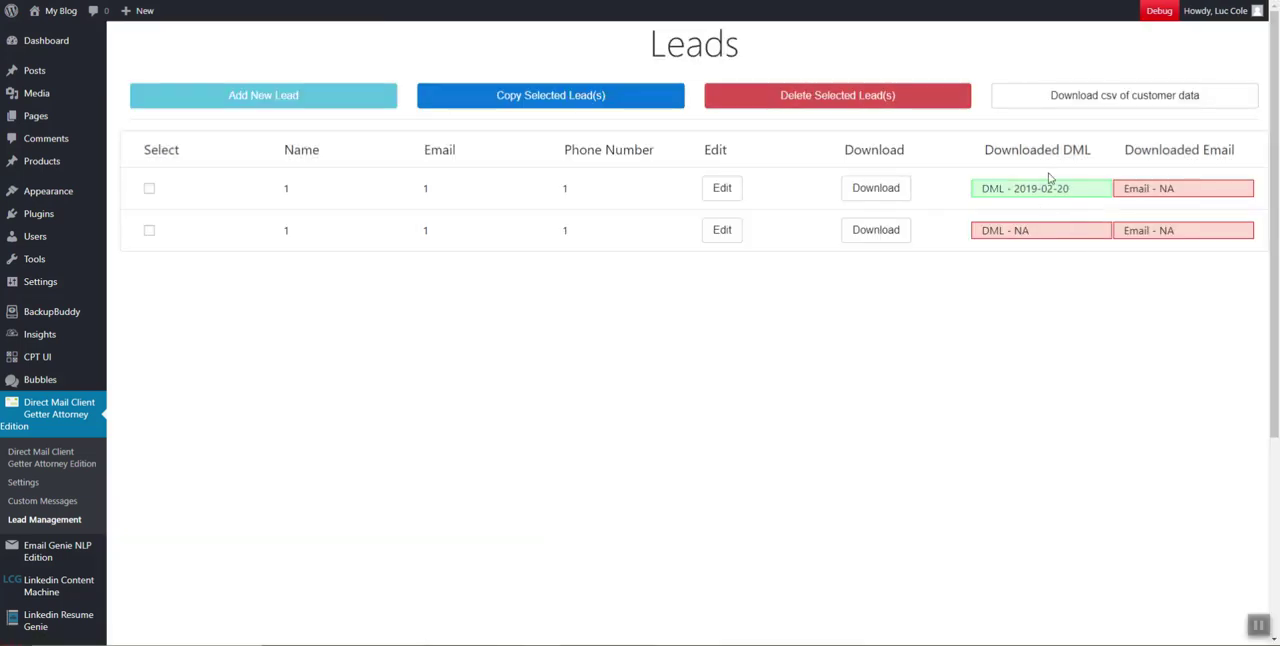
Examine the first lead's direct mail letter date and its email download status
{"action": "left_click_drag", "start_coordinate": [982, 190], "coordinate": [1003, 187]}
{"action": "left_click_drag", "start_coordinate": [1107, 186], "coordinate": [981, 200]}
{"action": "left_click_drag", "start_coordinate": [1014, 187], "coordinate": [1063, 202]}
{"action": "mouse_move", "coordinate": [1124, 188]}
{"action": "left_mouse_down"}
{"action": "mouse_move", "coordinate": [1203, 189]}
{"action": "mouse_move", "coordinate": [1135, 190]}
{"action": "left_mouse_up"}
{"action": "left_click", "coordinate": [1221, 190]}
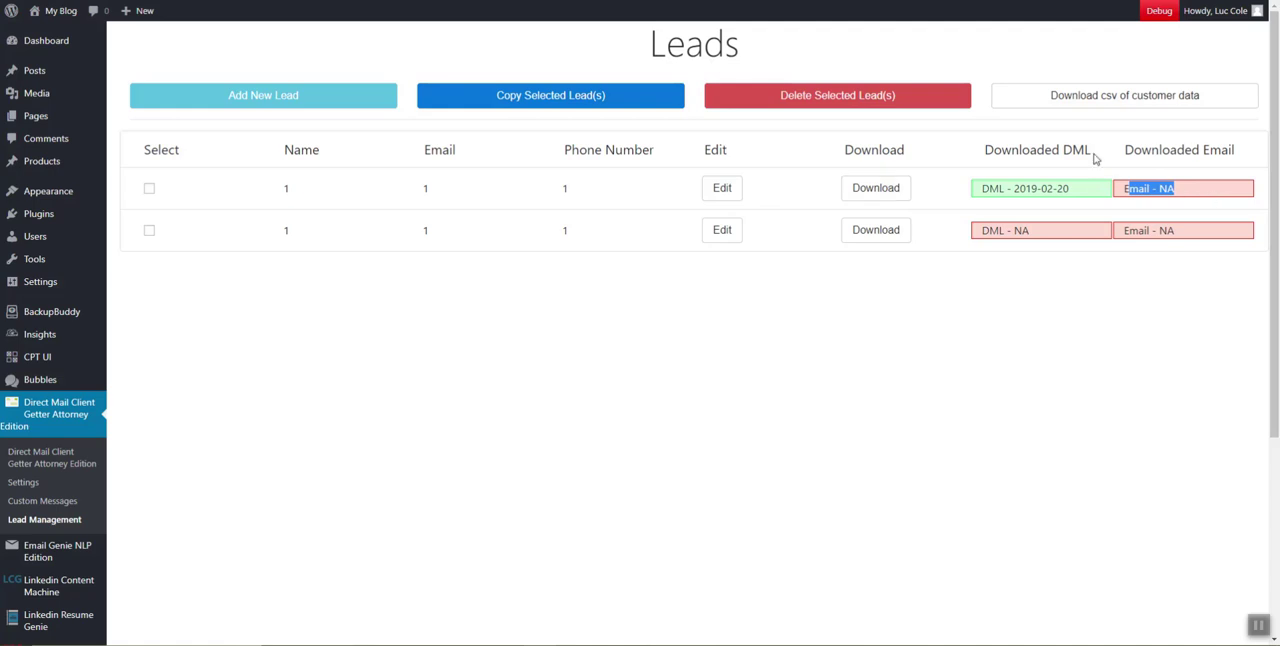
Compare the direct mail letter and email download statuses of the two leads in the list
{"action": "left_click_drag", "start_coordinate": [1111, 160], "coordinate": [1240, 155]}
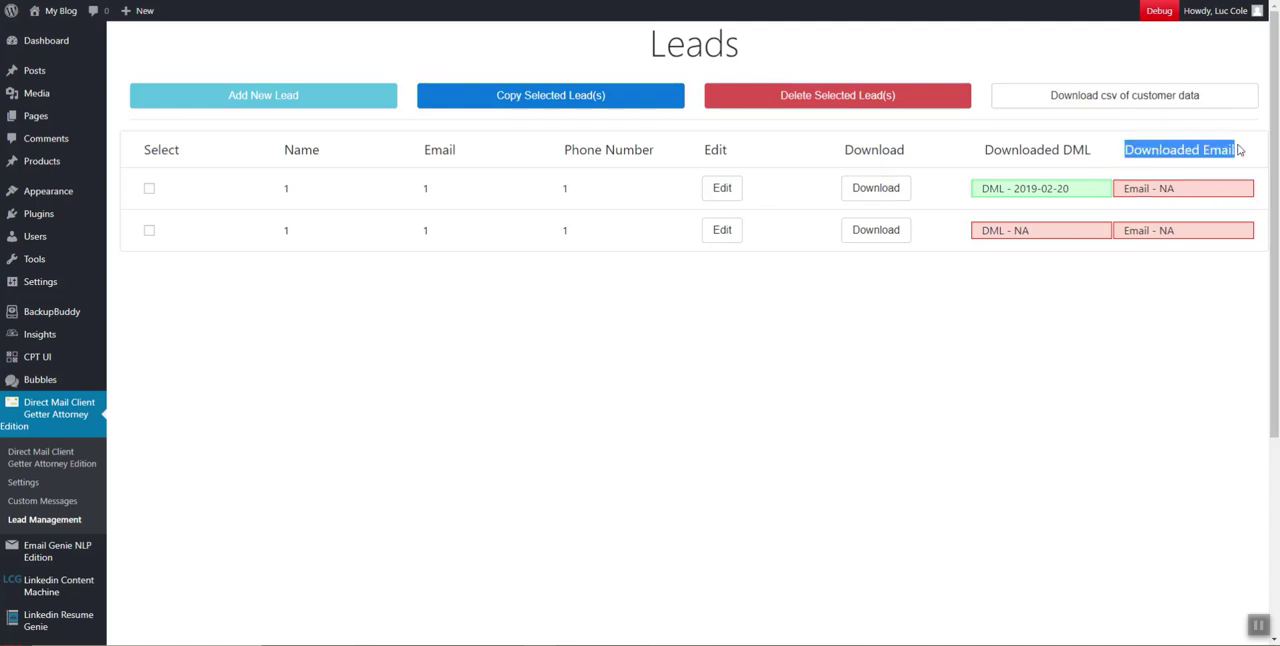
{"action": "left_click", "coordinate": [1018, 229]}
{"action": "left_click_drag", "start_coordinate": [1058, 243], "coordinate": [994, 233]}
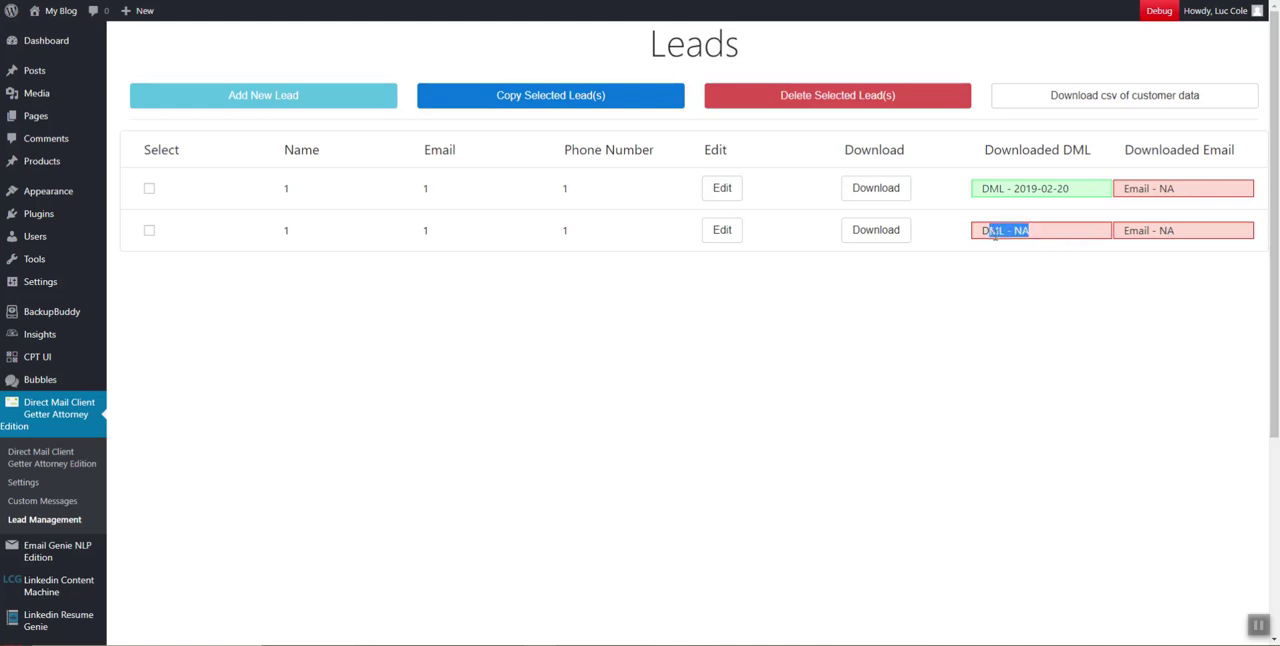
{"action": "left_click", "coordinate": [1089, 231]}
{"action": "left_click_drag", "start_coordinate": [987, 187], "coordinate": [1073, 189]}
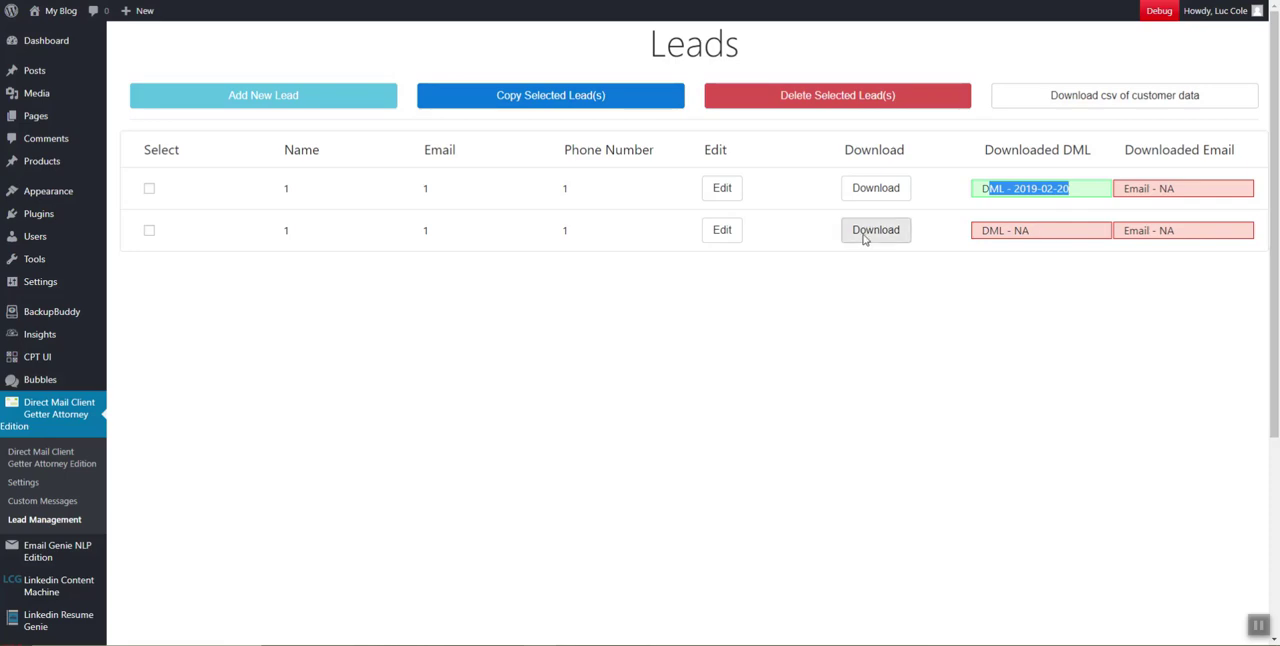
View the first lead's edit form and its download options for the direct mail letter and email
{"action": "left_click", "coordinate": [876, 188]}
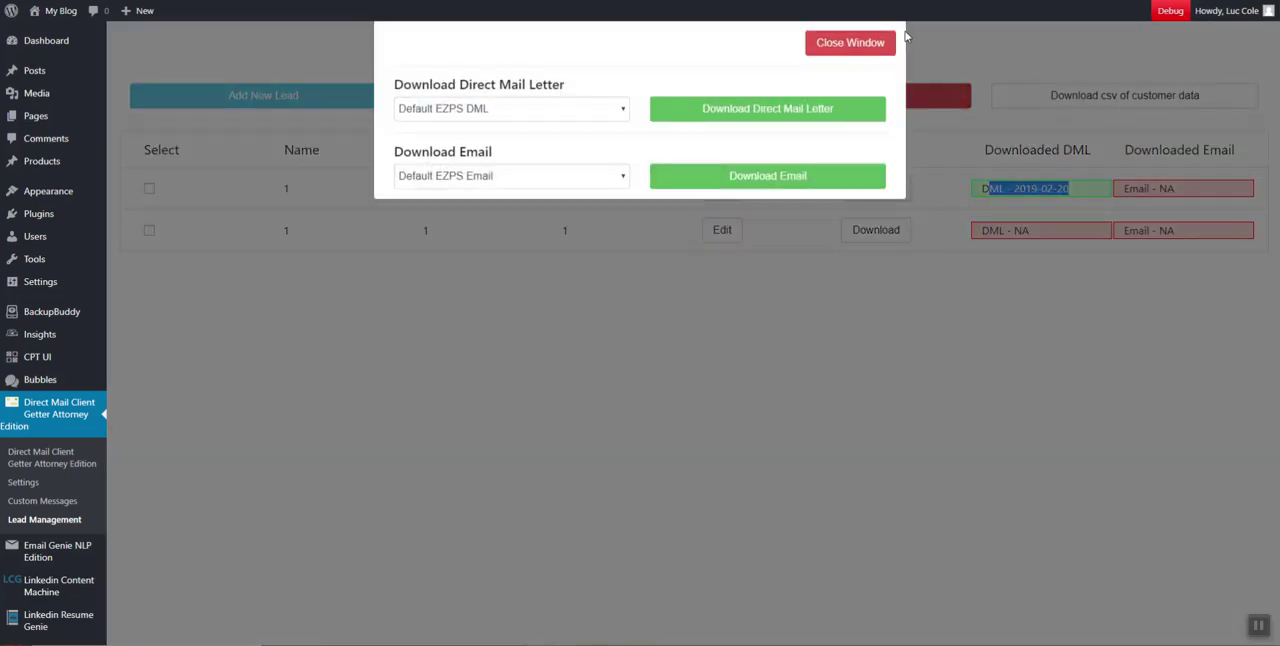
{"action": "left_click", "coordinate": [731, 211]}
{"action": "left_click", "coordinate": [722, 189]}
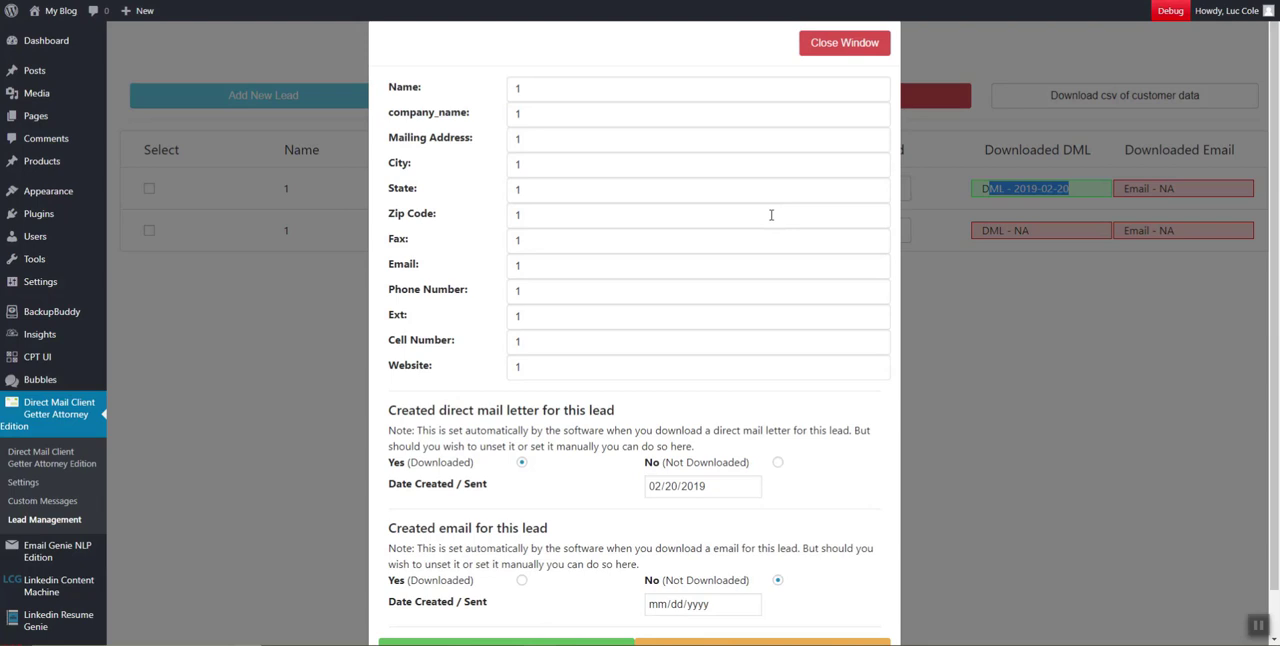
{"action": "left_click", "coordinate": [834, 42]}
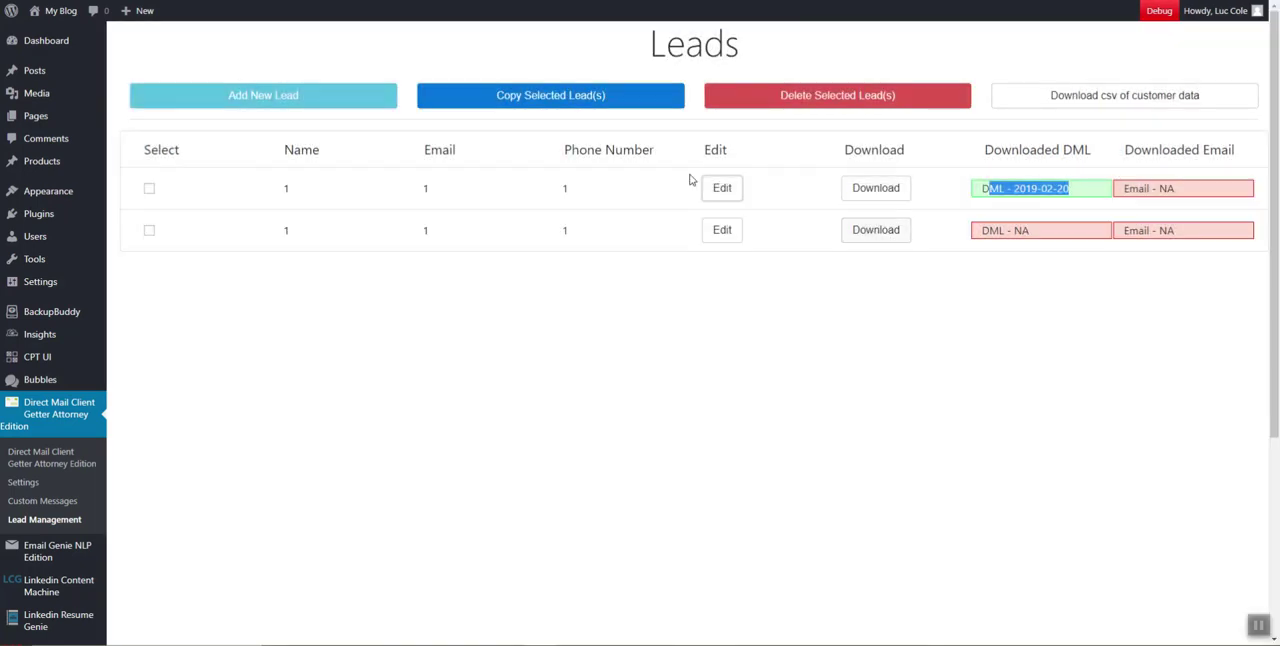
{"action": "left_click", "coordinate": [885, 194]}
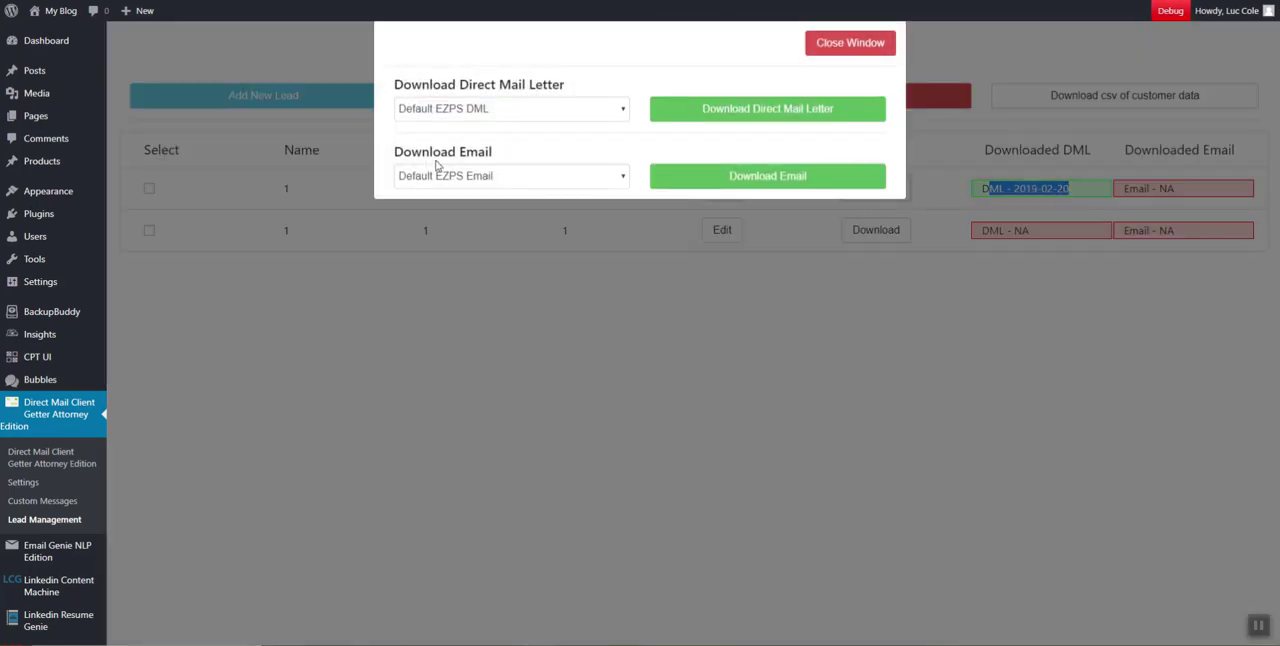
{"action": "left_click_drag", "start_coordinate": [395, 152], "coordinate": [575, 133]}
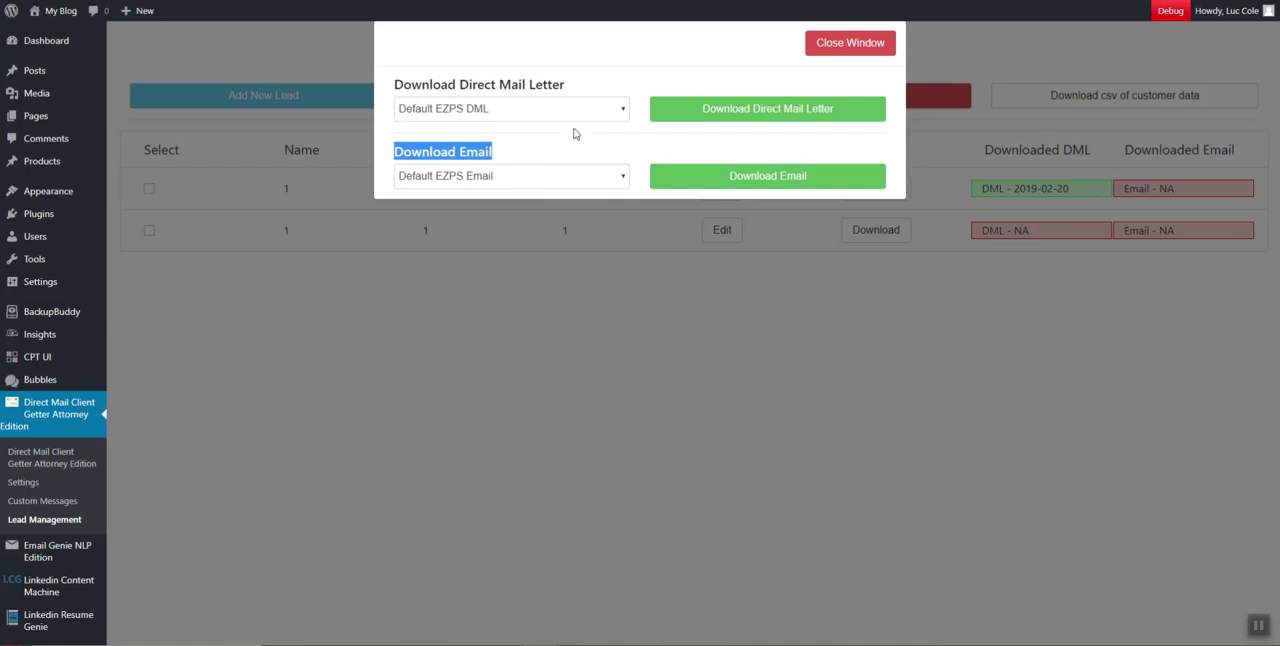
{"action": "left_click", "coordinate": [840, 50]}
Review the direct mail letter and email creation sections in the first lead's edit form, and close the form
{"action": "left_click", "coordinate": [722, 189]}
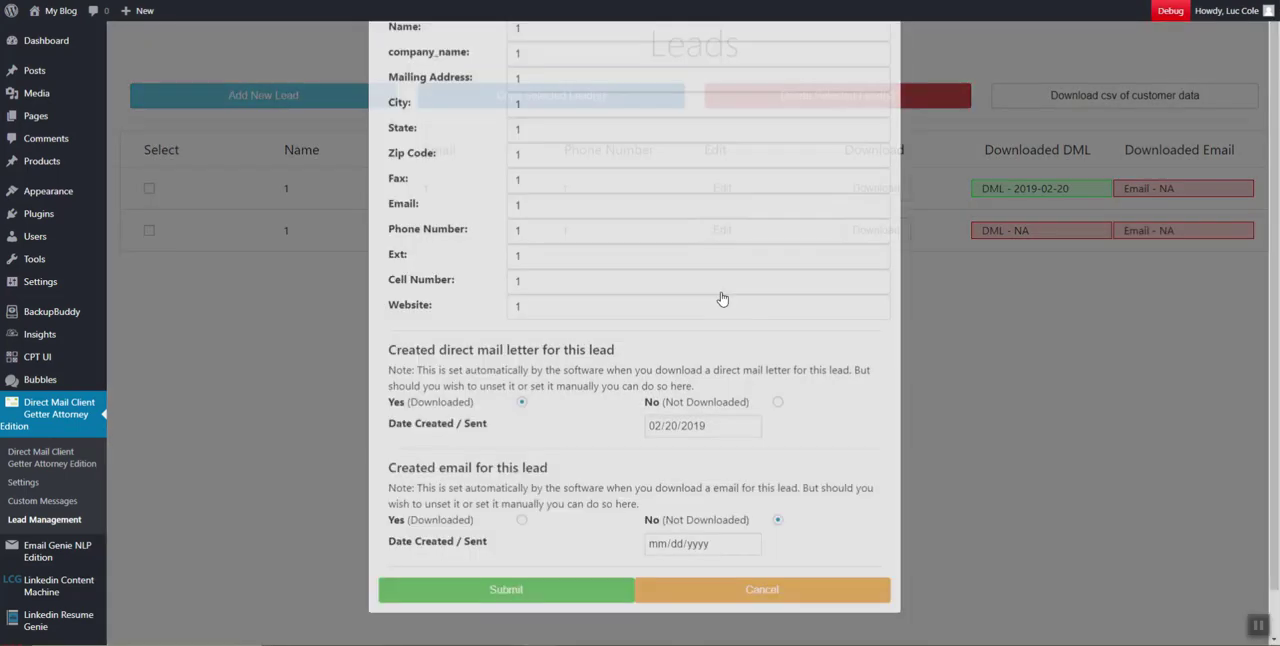
{"action": "left_click_drag", "start_coordinate": [388, 366], "coordinate": [606, 560]}
{"action": "scroll", "coordinate": [615, 440], "scroll_direction": "up", "scroll_amount": 1}
{"action": "scroll", "coordinate": [615, 440], "scroll_direction": "up", "scroll_amount": 1}
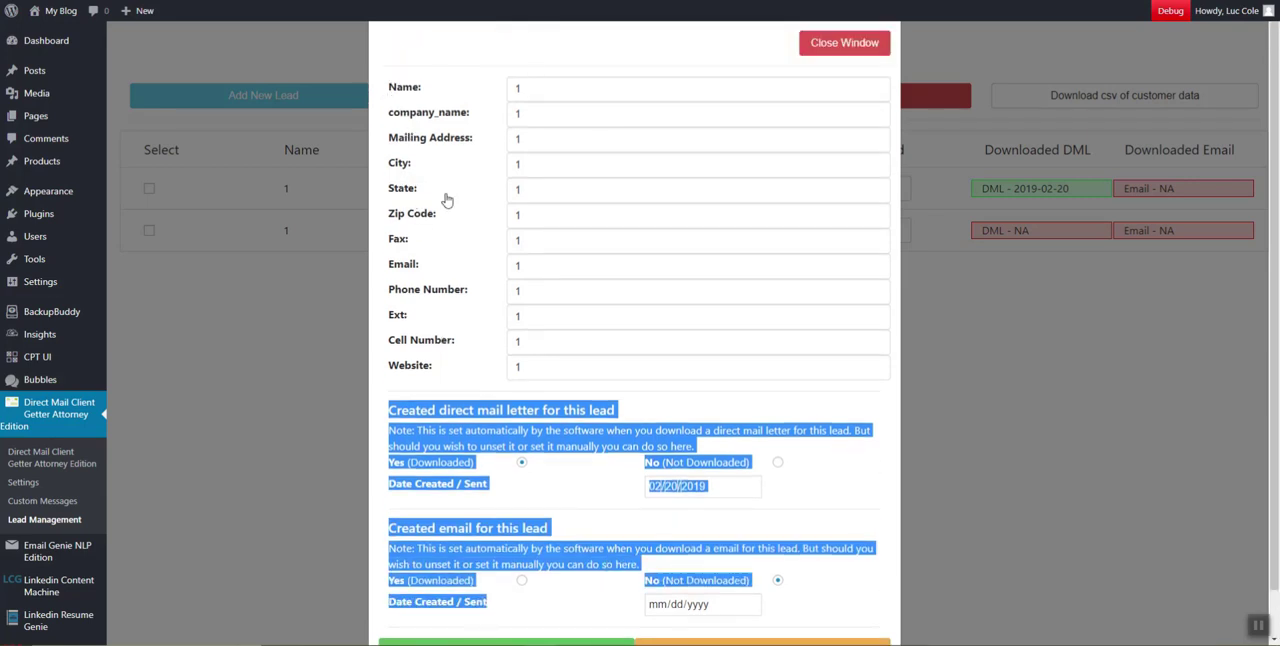
{"action": "scroll", "coordinate": [756, 369], "scroll_direction": "down", "scroll_amount": 1}
{"action": "left_click", "coordinate": [619, 368]}
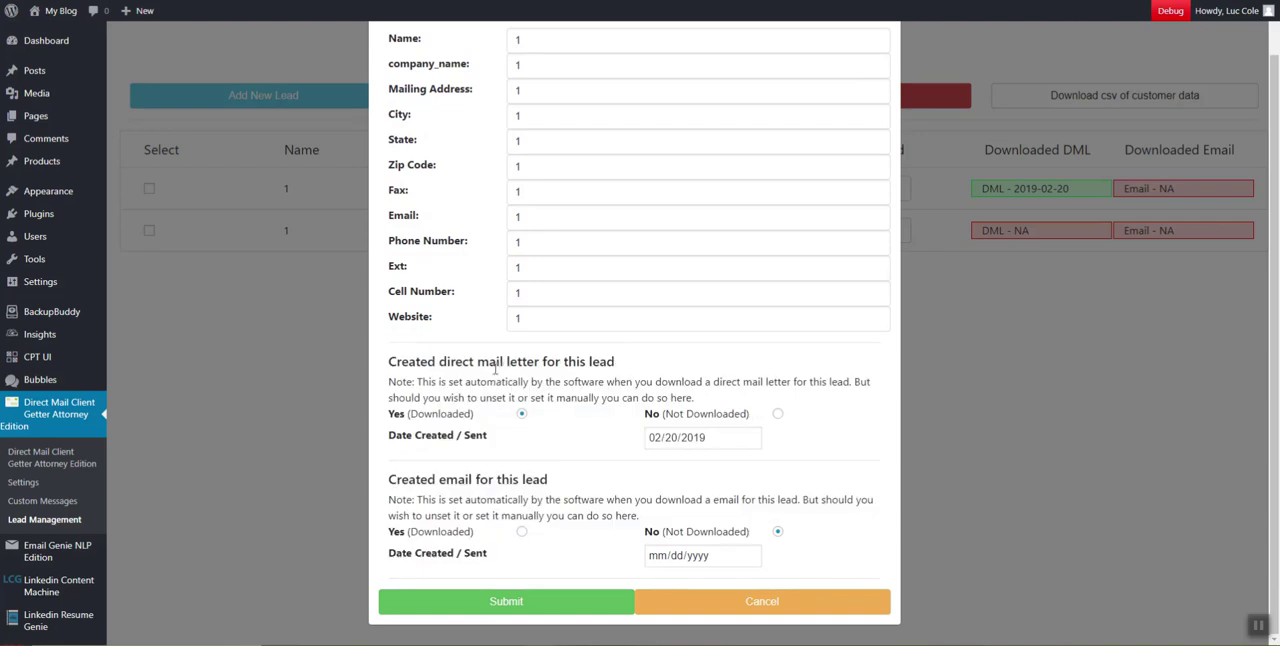
{"action": "left_click_drag", "start_coordinate": [498, 361], "coordinate": [588, 362]}
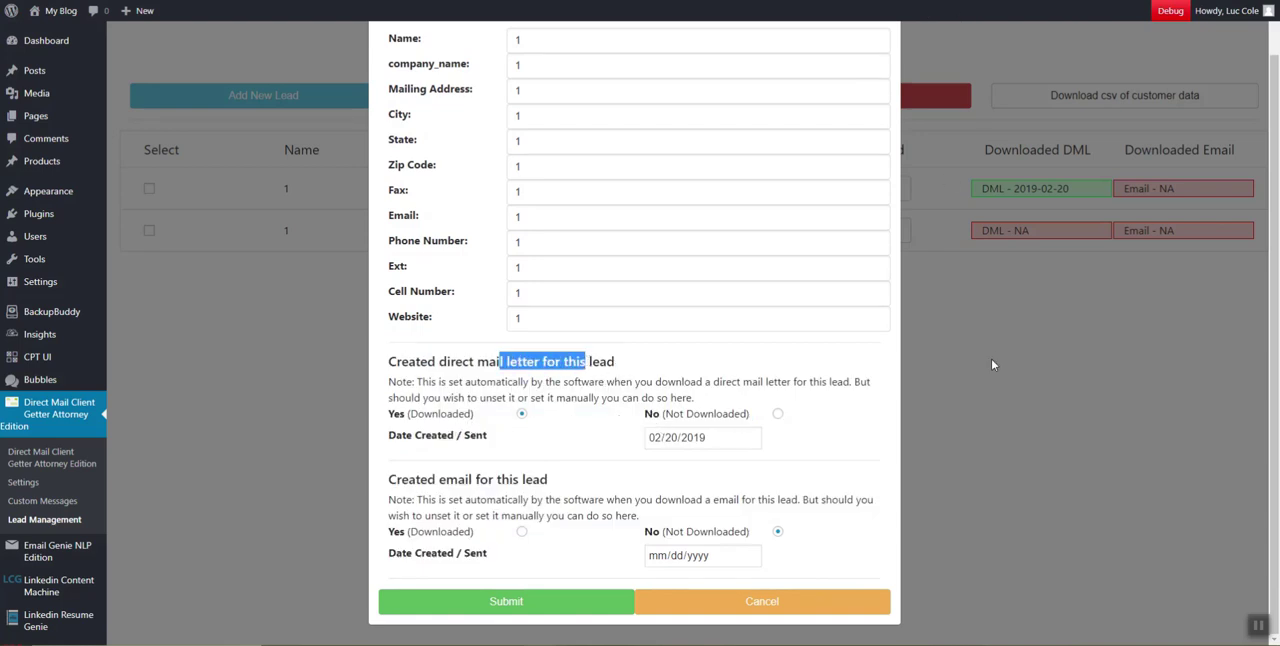
{"action": "left_click", "coordinate": [1085, 215]}
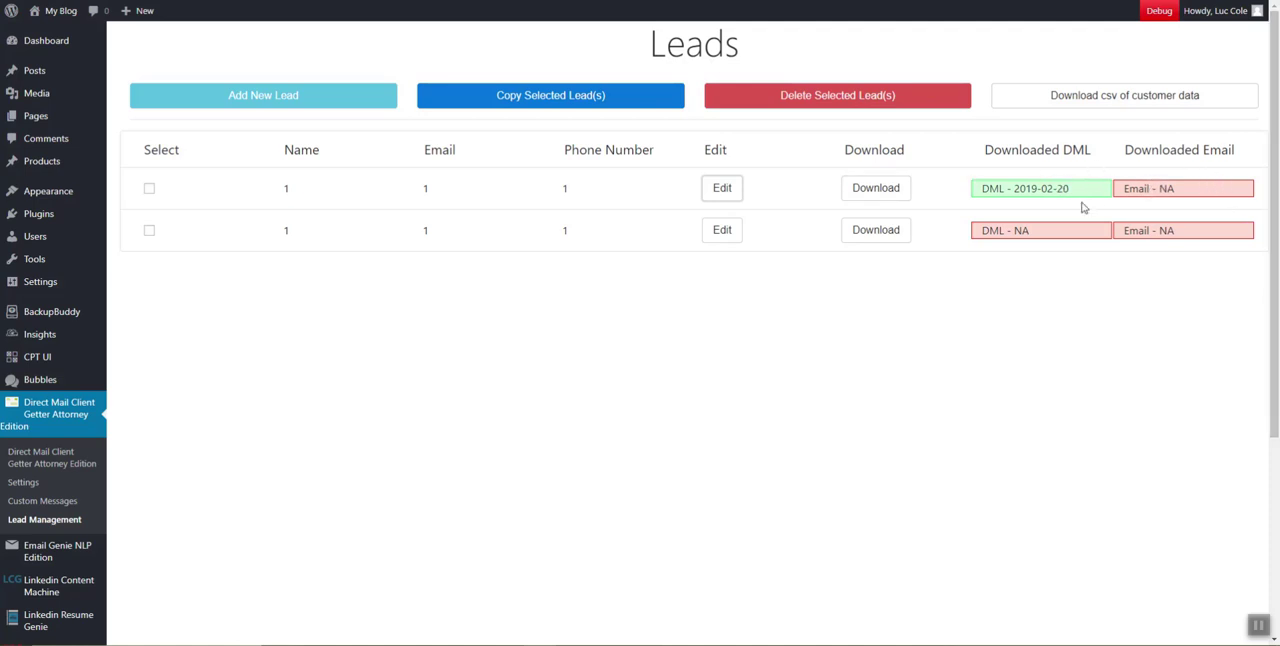
Check the first lead's direct mail letter date, and open and close its download options
{"action": "left_click_drag", "start_coordinate": [990, 190], "coordinate": [1020, 190]}
{"action": "left_click", "coordinate": [876, 188]}
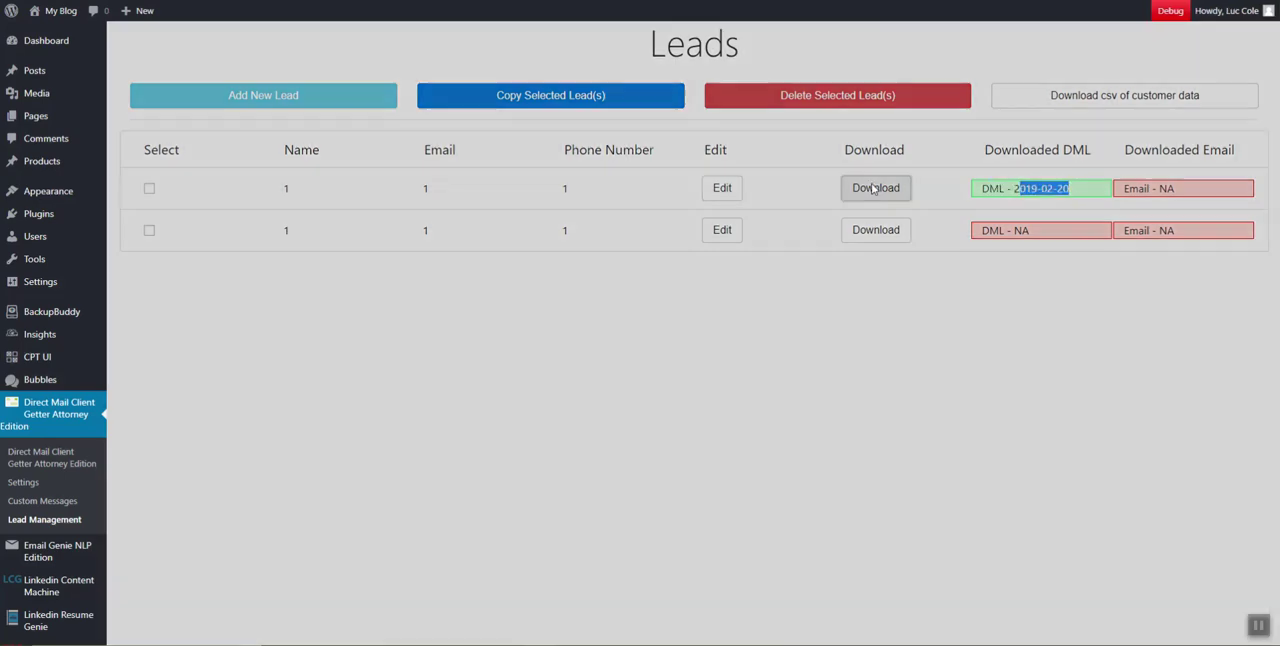
{"action": "left_click", "coordinate": [831, 47]}
Edit the first lead, set its direct mail letter's Date Created / Sent to 01/20/2019, and submit the form
{"action": "left_click", "coordinate": [724, 189]}
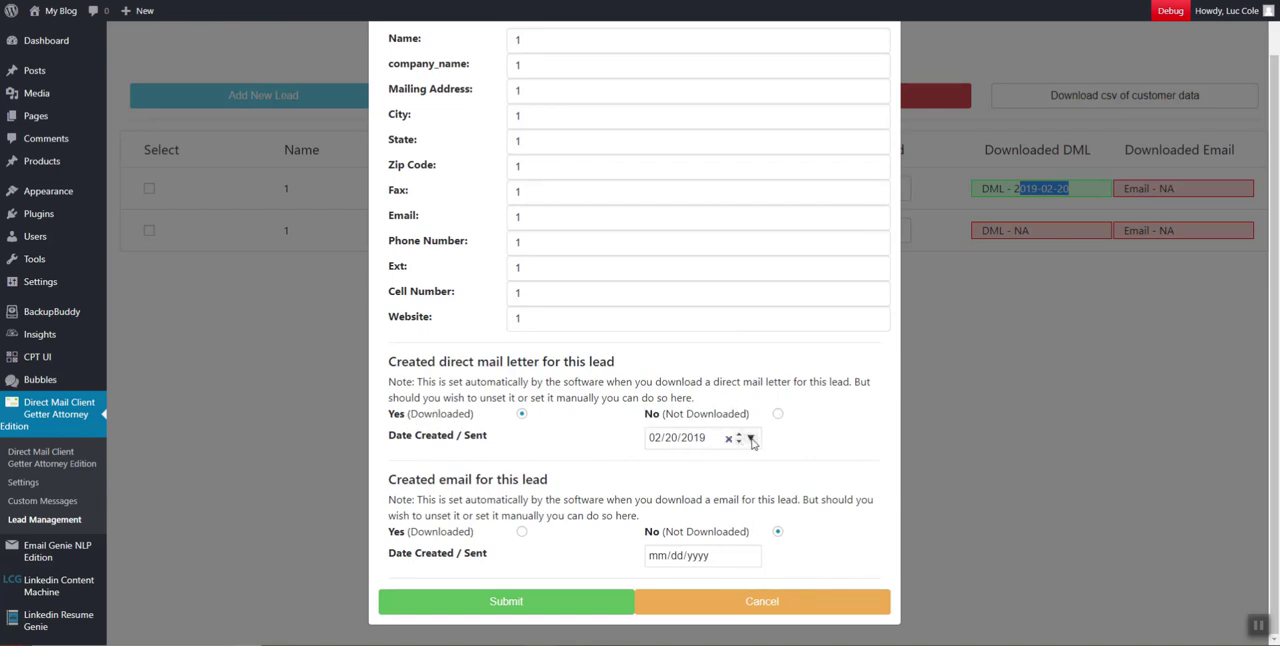
{"action": "left_click", "coordinate": [737, 442]}
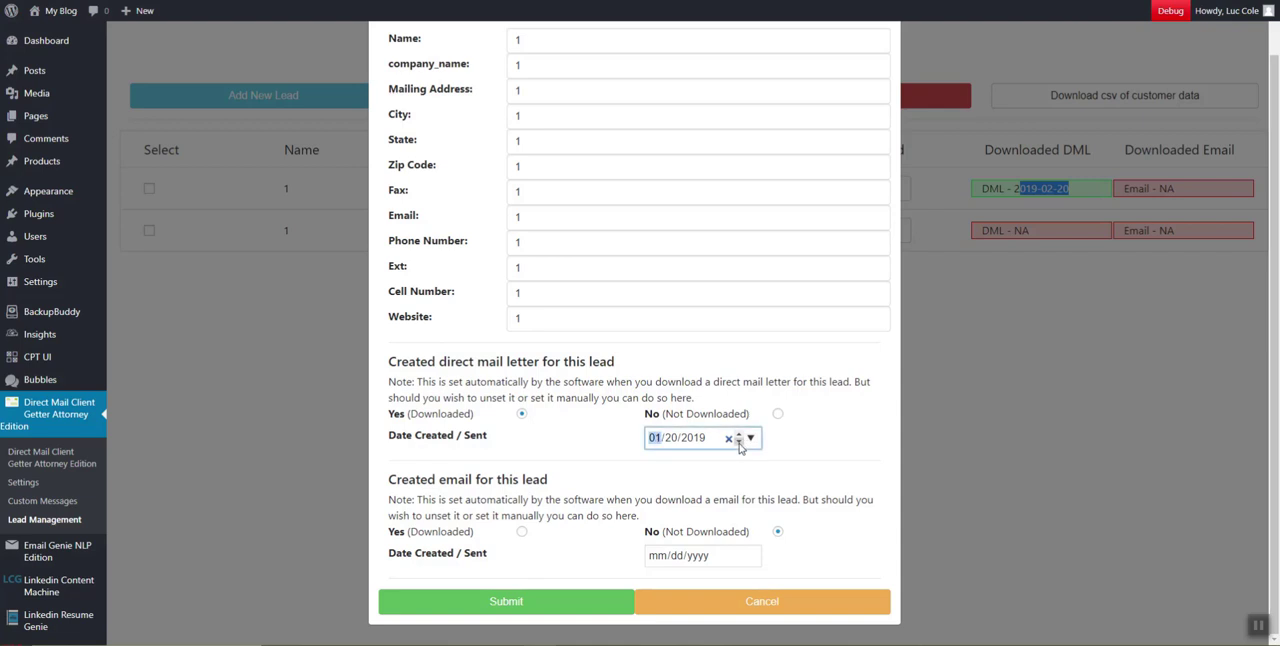
{"action": "left_click", "coordinate": [738, 442]}
{"action": "left_click", "coordinate": [738, 433]}
{"action": "left_click", "coordinate": [750, 439]}
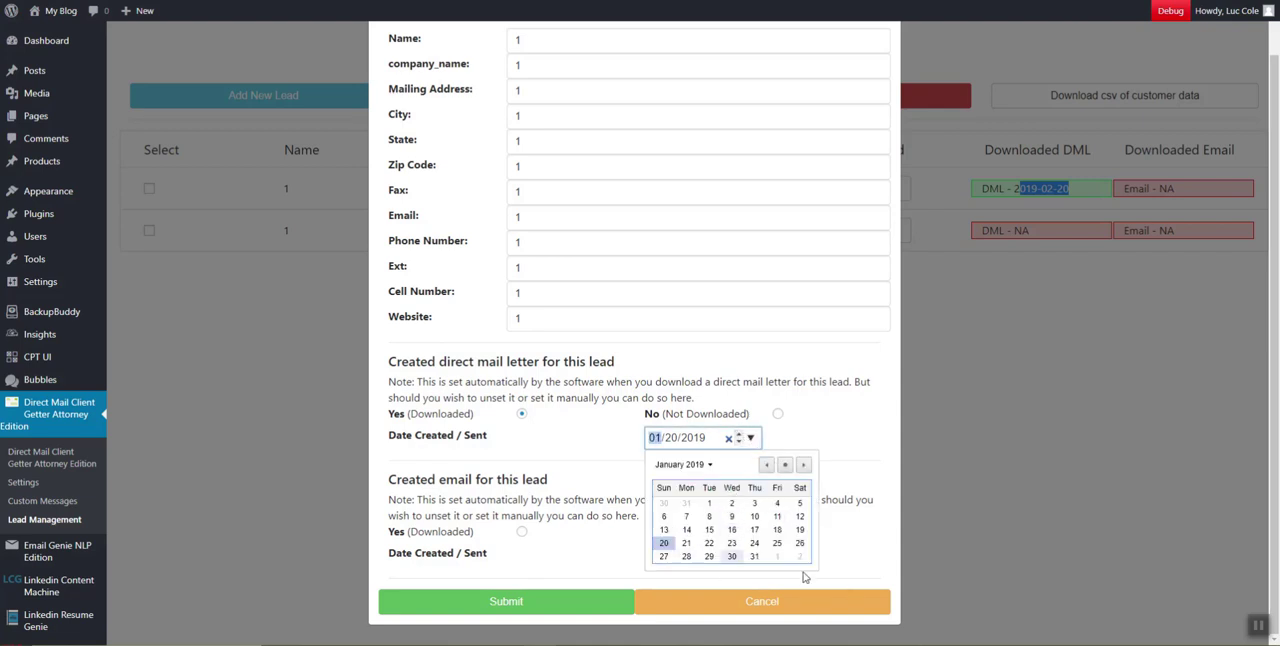
{"action": "left_click", "coordinate": [825, 454]}
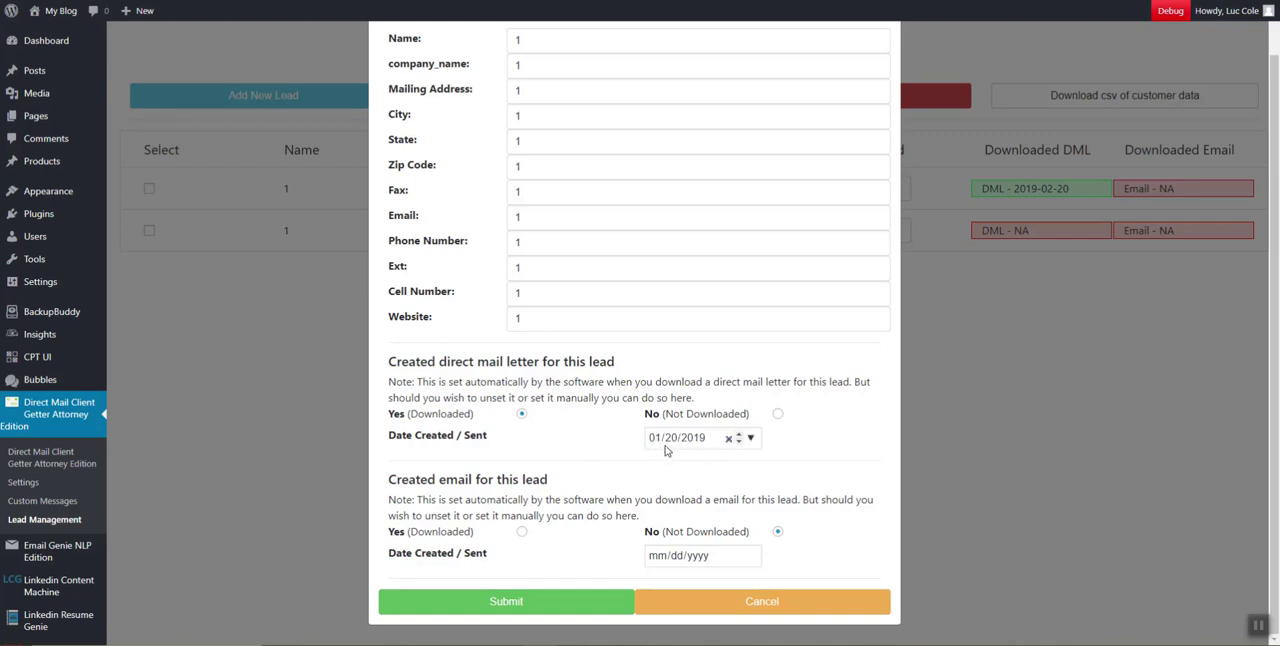
{"action": "left_click", "coordinate": [594, 601]}
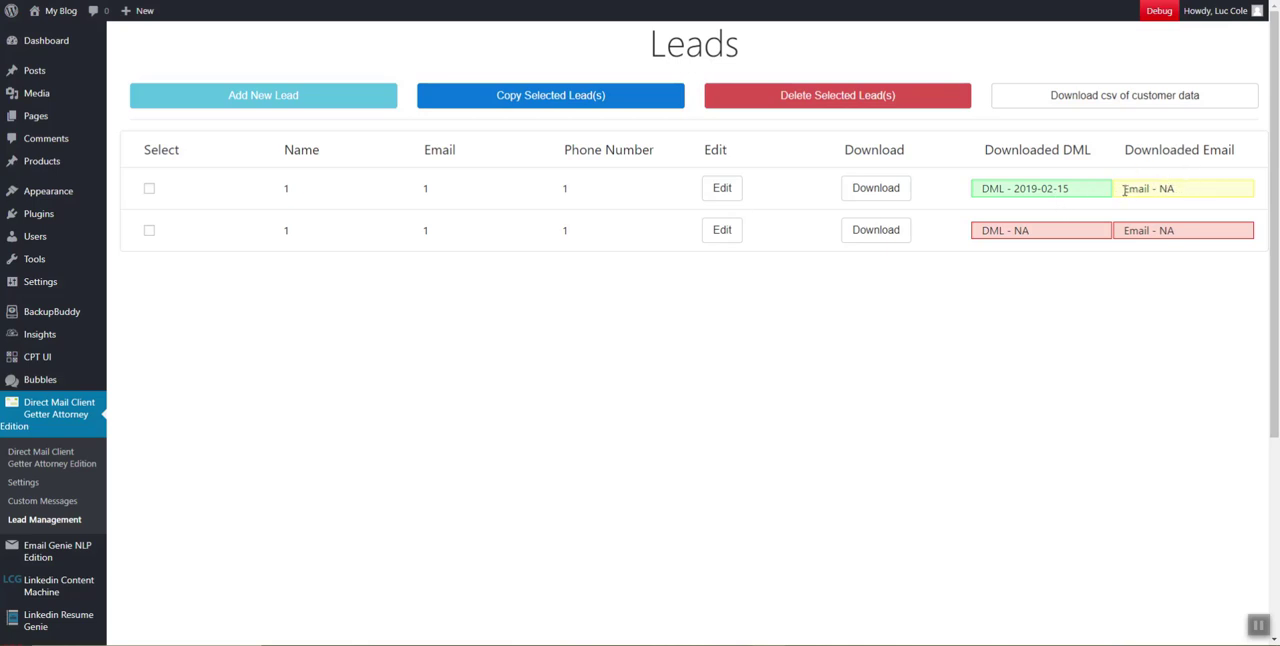
Compare the first lead's direct mail letter date with its color-coded email status
{"action": "left_click_drag", "start_coordinate": [1125, 190], "coordinate": [1176, 191]}
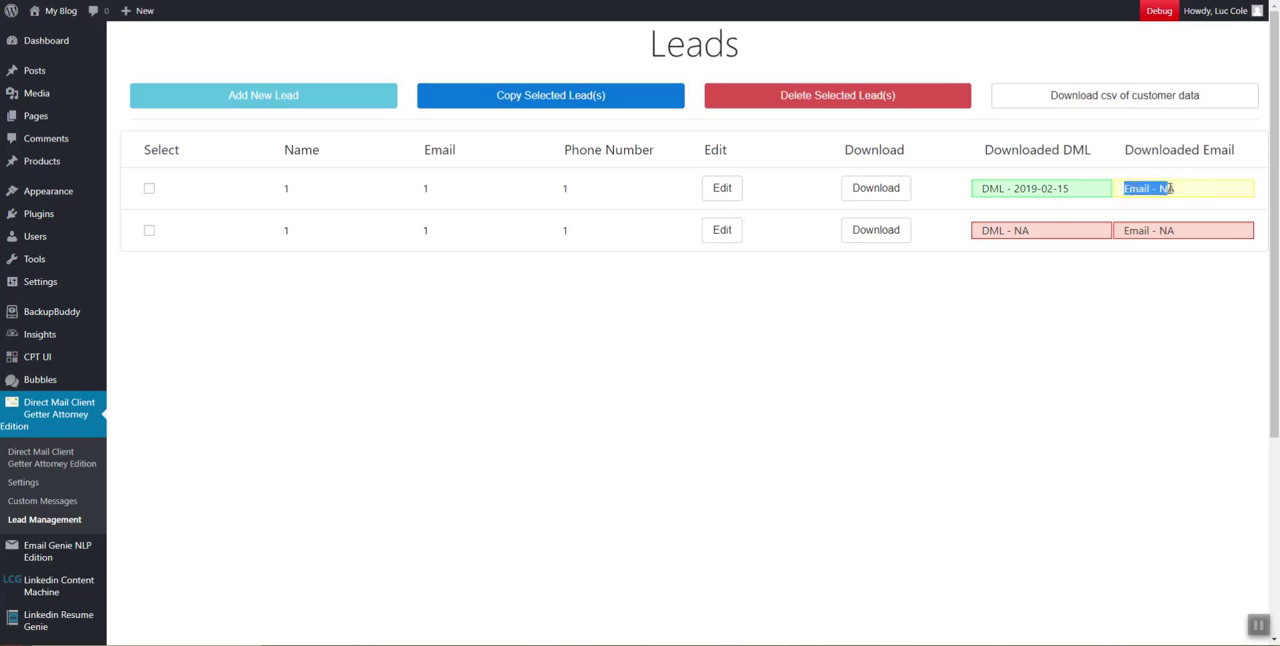
{"action": "left_click", "coordinate": [1075, 192]}
{"action": "left_click_drag", "start_coordinate": [1053, 189], "coordinate": [1200, 187]}
{"action": "left_click", "coordinate": [1077, 191]}
{"action": "left_click_drag", "start_coordinate": [1100, 191], "coordinate": [981, 197]}
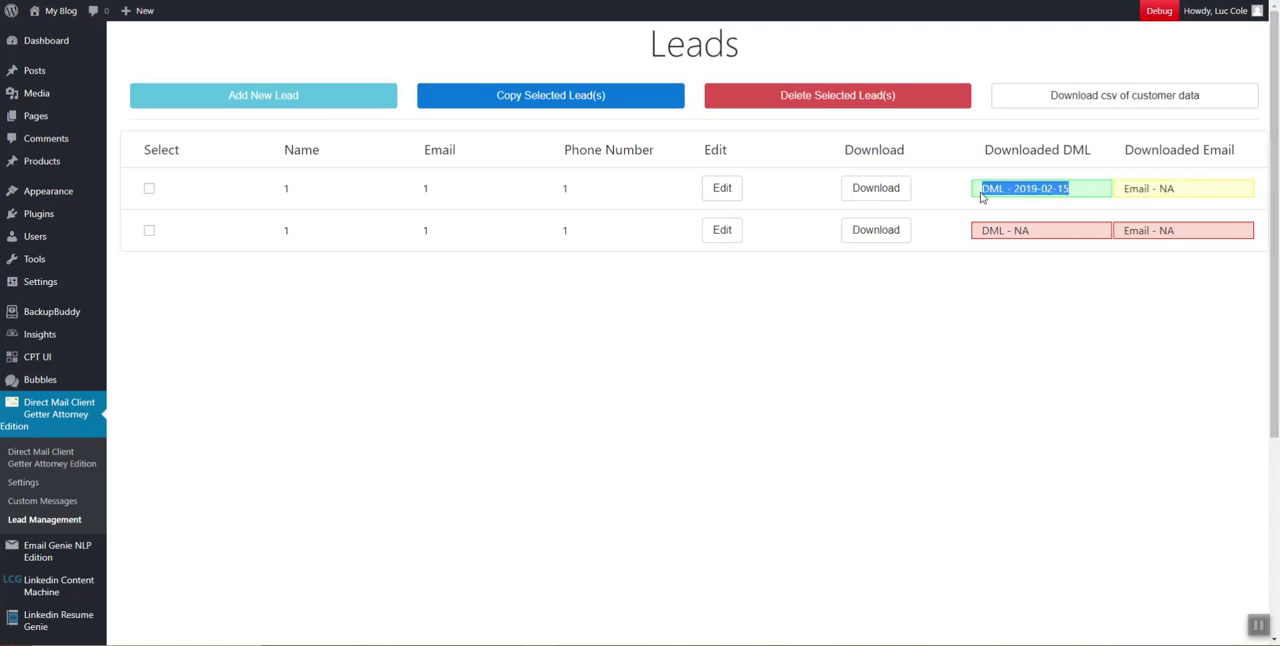
{"action": "left_click", "coordinate": [1038, 186]}
{"action": "left_click_drag", "start_coordinate": [1119, 197], "coordinate": [1220, 200]}
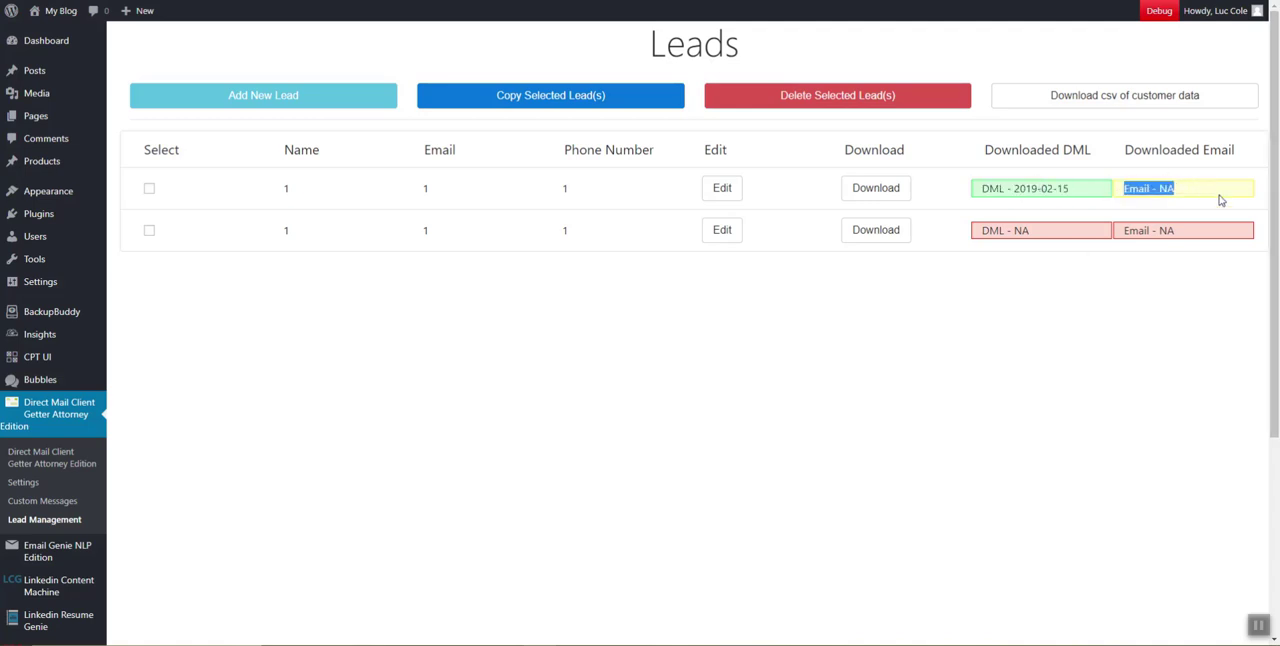
{"action": "left_click", "coordinate": [1069, 194]}
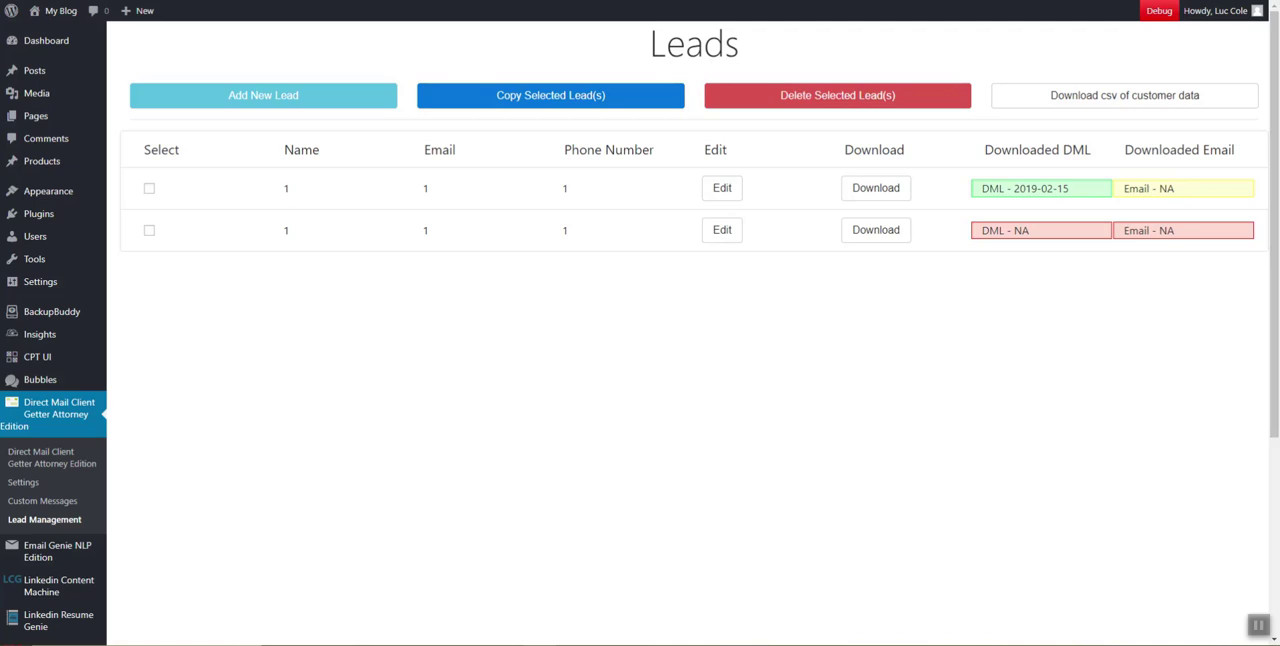
{"action": "left_click_drag", "start_coordinate": [1061, 189], "coordinate": [1068, 188]}
{"action": "left_click", "coordinate": [1073, 197]}
Download the Email 1 message for the second lead and open the downloaded text file
{"action": "left_click", "coordinate": [876, 230]}
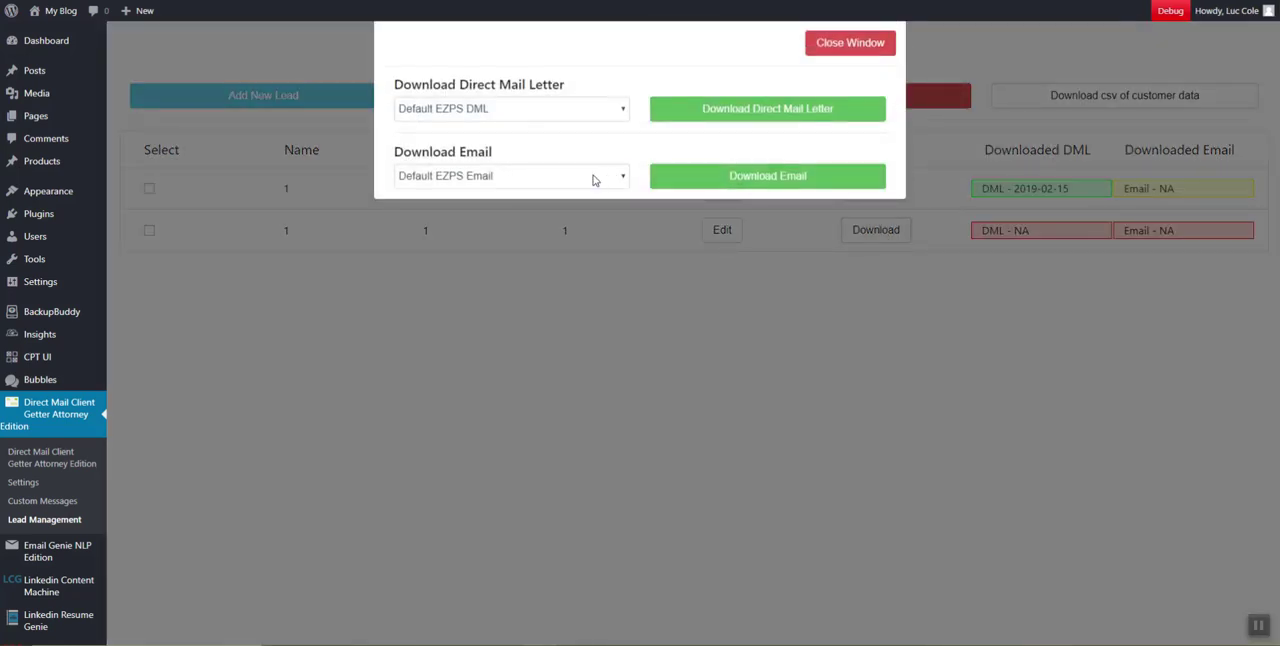
{"action": "left_click", "coordinate": [591, 177]}
{"action": "left_click", "coordinate": [508, 206]}
{"action": "left_click", "coordinate": [733, 179]}
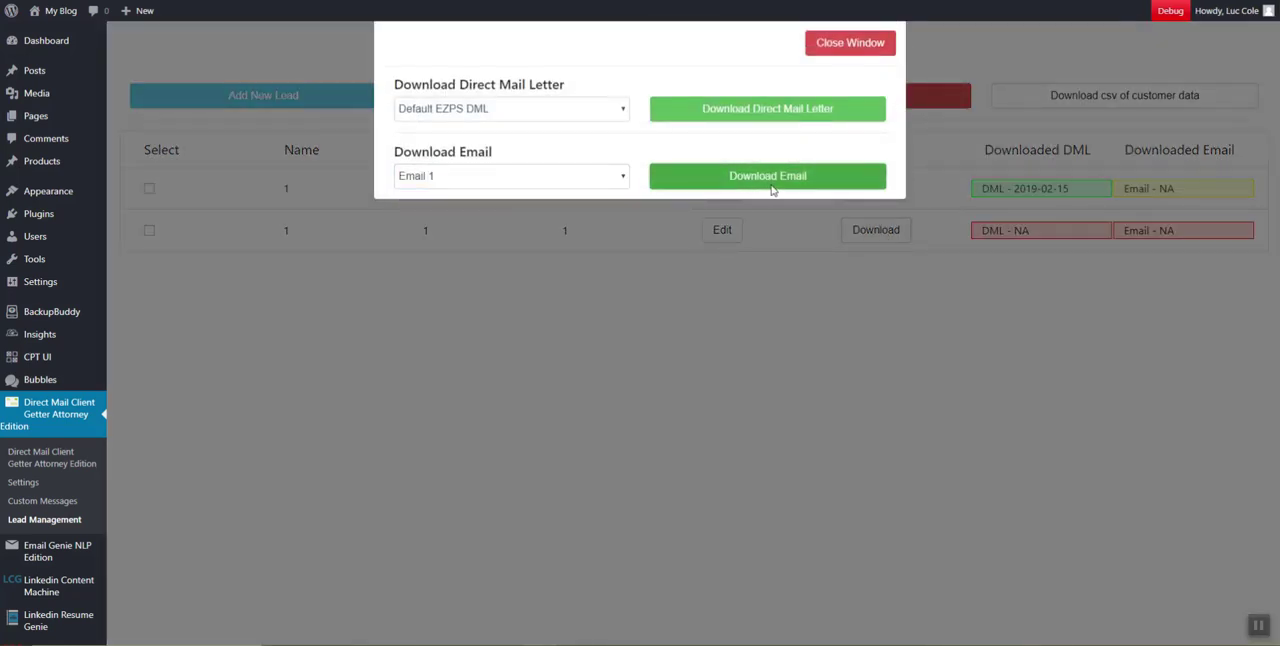
{"action": "left_click", "coordinate": [32, 626]}
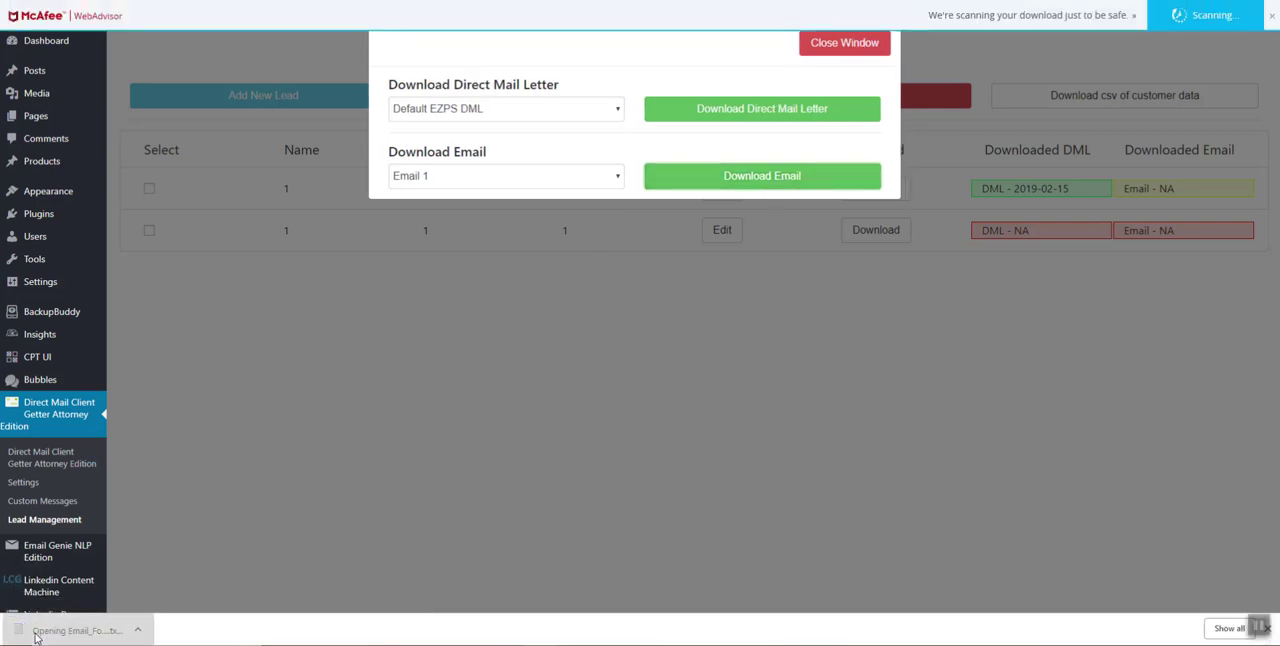
Read through the subject line, message body and contact information in the downloaded email file
{"action": "scroll", "coordinate": [264, 344], "scroll_direction": "down", "scroll_amount": 2}
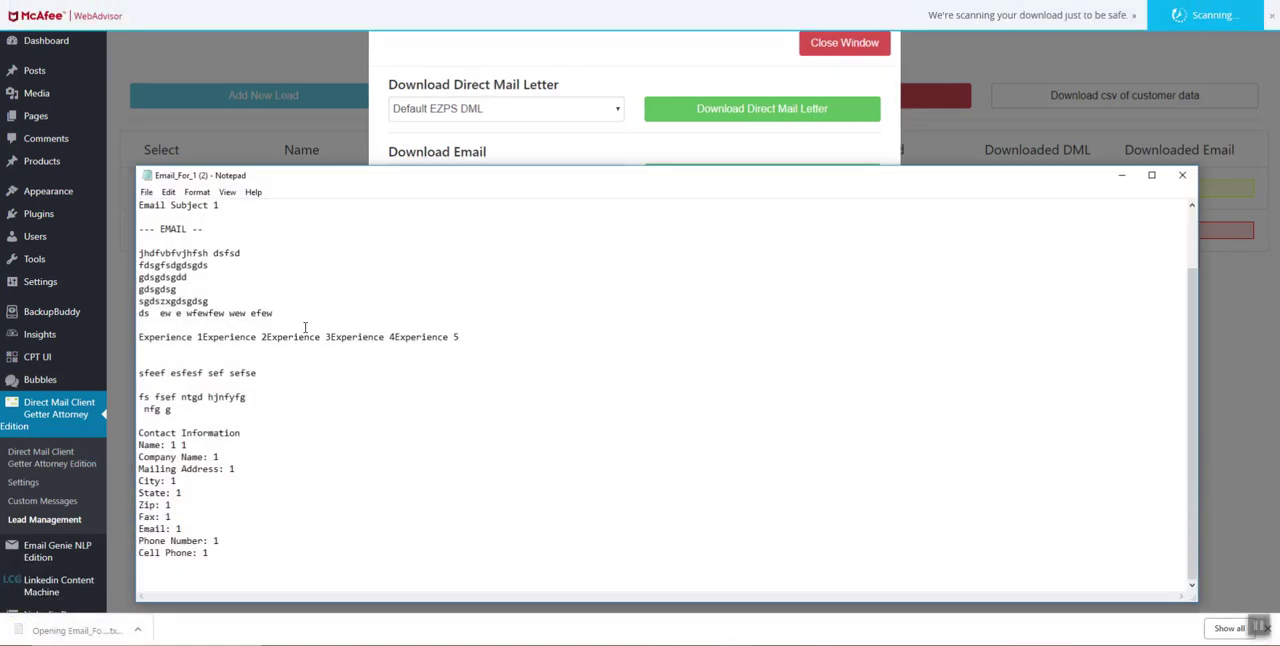
{"action": "scroll", "coordinate": [264, 344], "scroll_direction": "up", "scroll_amount": 3}
{"action": "left_click_drag", "start_coordinate": [170, 277], "coordinate": [253, 274]}
{"action": "left_click_drag", "start_coordinate": [157, 338], "coordinate": [216, 366]}
{"action": "left_click_drag", "start_coordinate": [140, 443], "coordinate": [238, 462]}
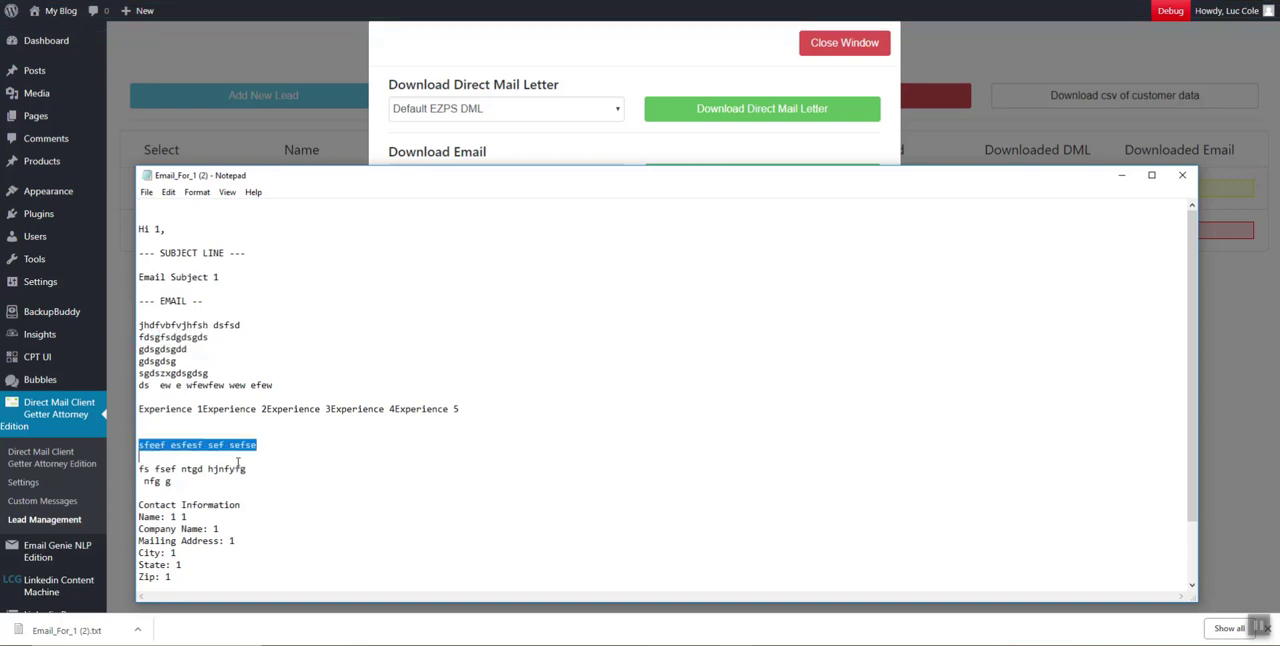
Start a new line before Experience 5 in the downloaded email's experience text
{"action": "left_click", "coordinate": [204, 409]}
{"action": "scroll", "coordinate": [397, 478], "scroll_direction": "down", "scroll_amount": 2}
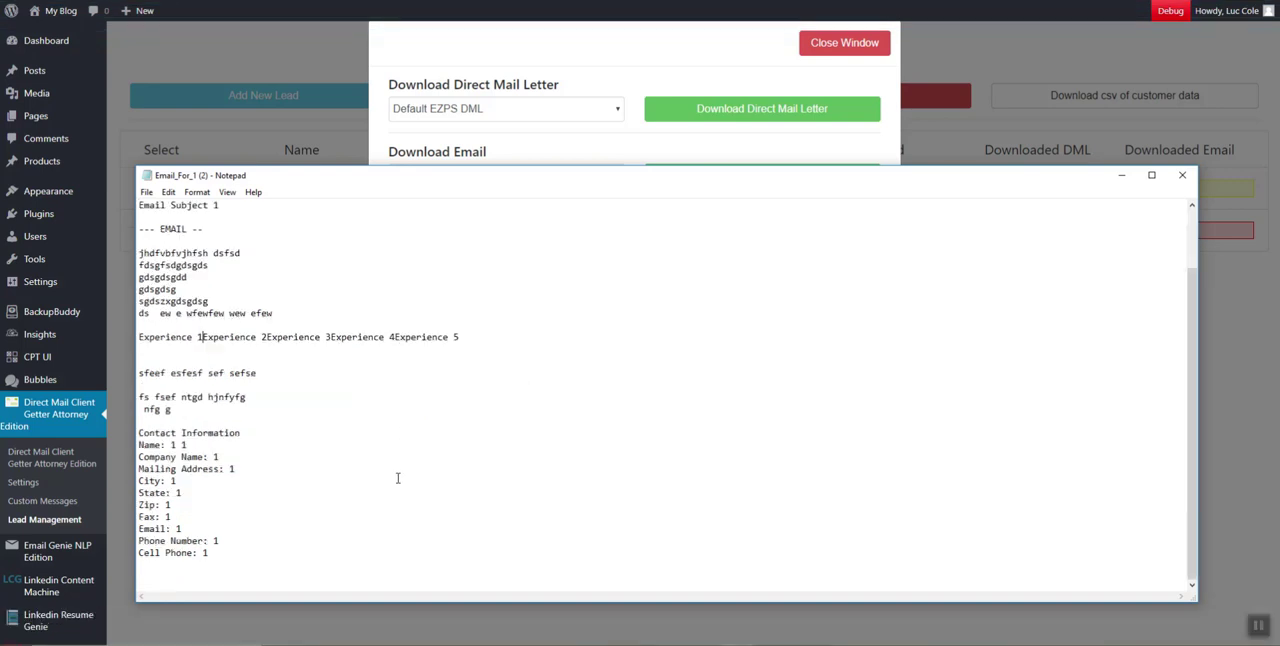
{"action": "scroll", "coordinate": [335, 495], "scroll_direction": "up", "scroll_amount": 2}
{"action": "scroll", "coordinate": [381, 414], "scroll_direction": "down", "scroll_amount": 1}
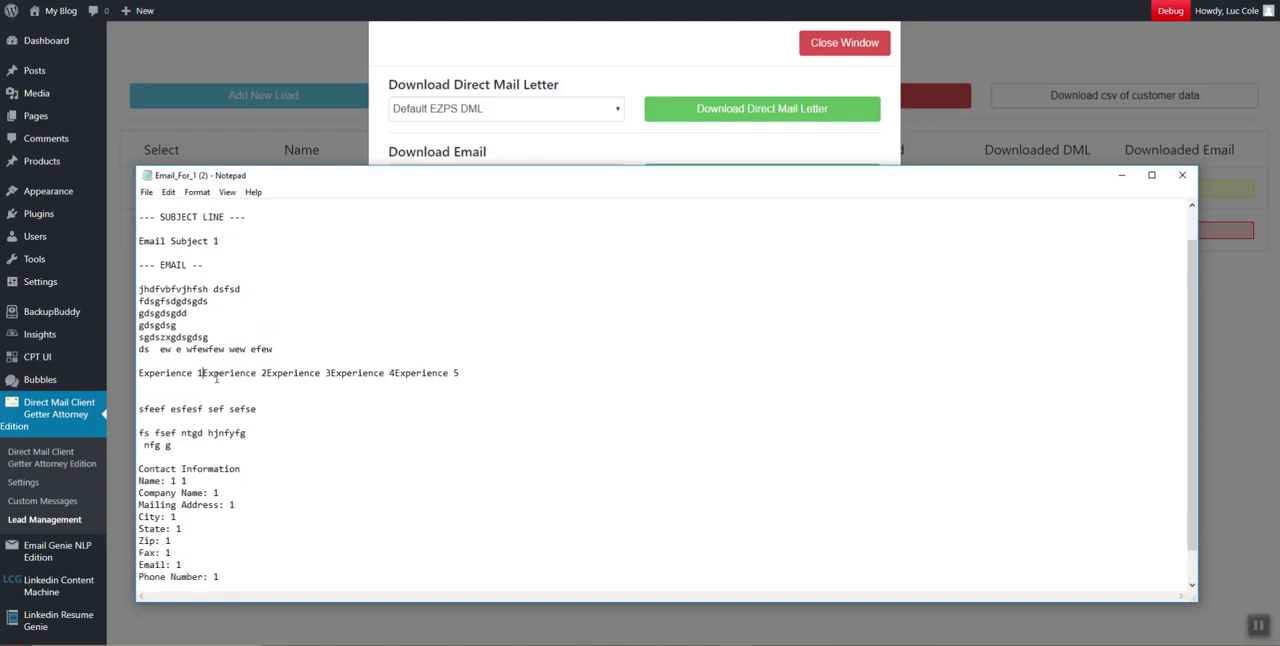
{"action": "left_click", "coordinate": [394, 373]}
{"action": "key", "text": "Return"}
Compare the Experience entries in Settings with the ezps-dmcgae-experiences placeholder in the Email 1 custom message, and return to Lead Management
{"action": "left_click", "coordinate": [31, 485]}
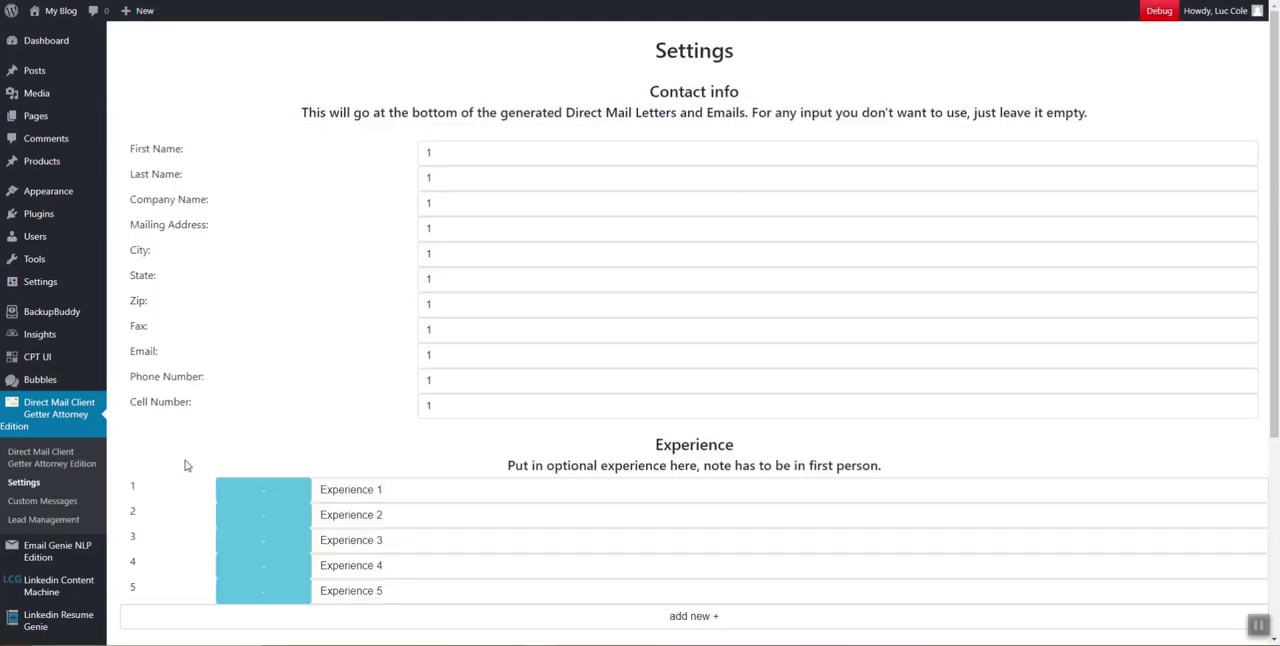
{"action": "left_click", "coordinate": [79, 500]}
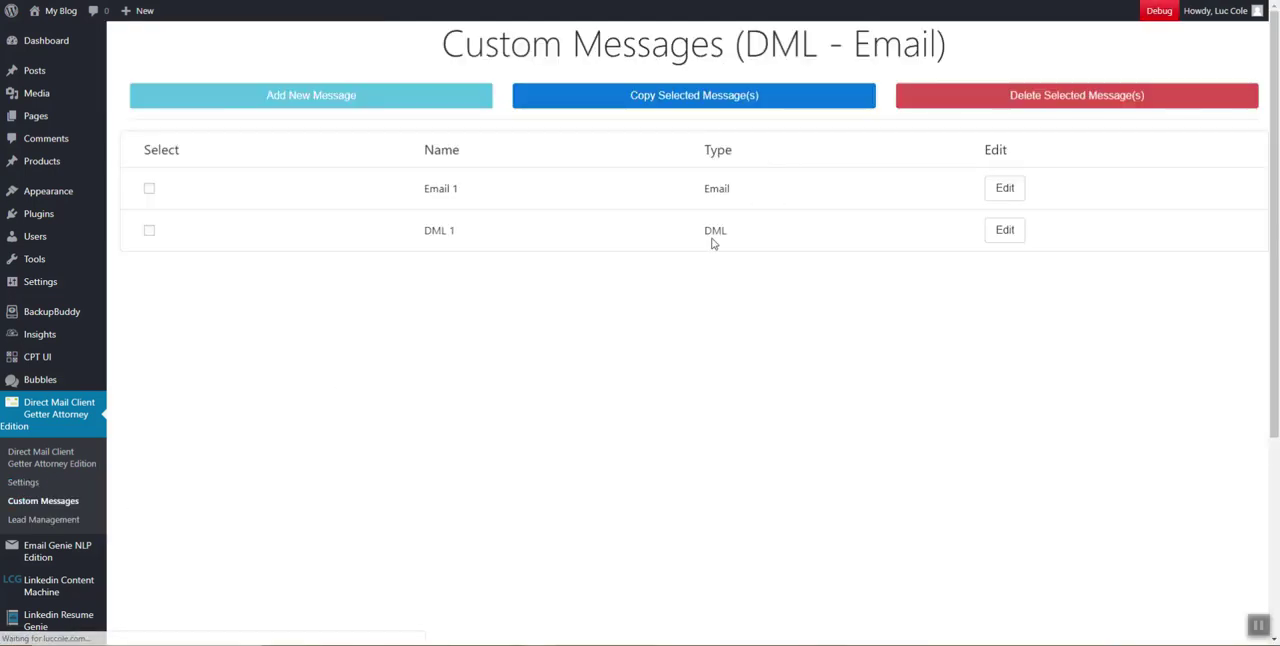
{"action": "left_click", "coordinate": [999, 184]}
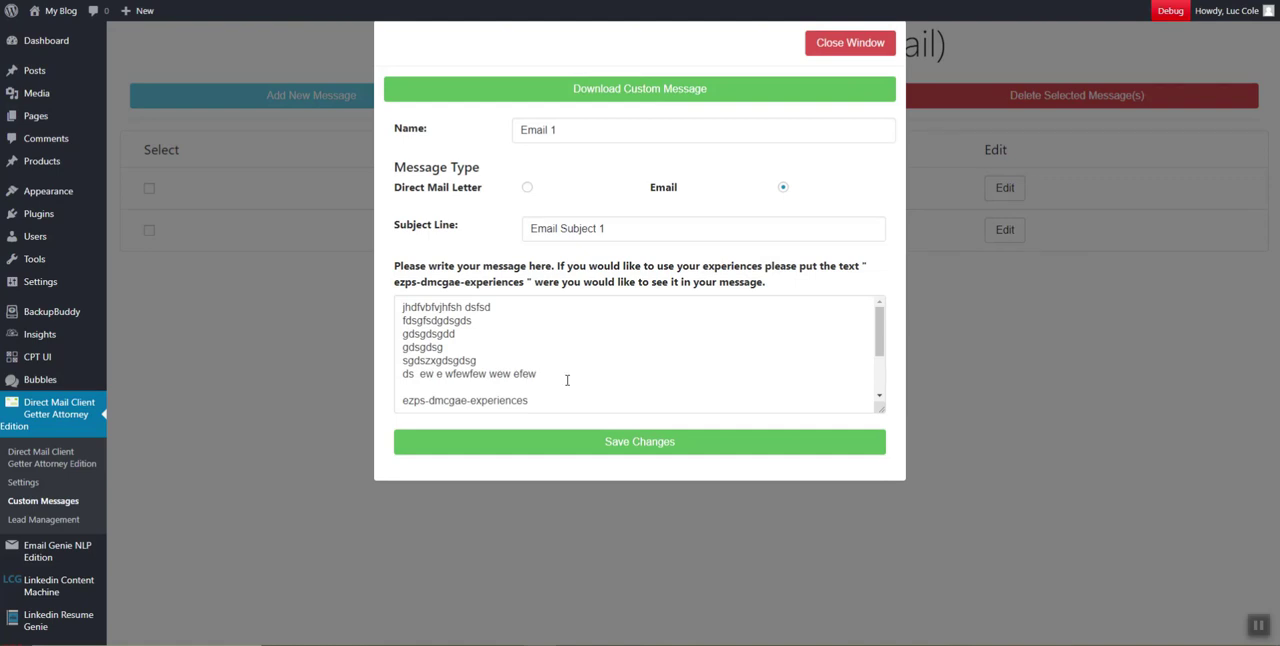
{"action": "scroll", "coordinate": [567, 380], "scroll_direction": "down", "scroll_amount": 2}
{"action": "left_click_drag", "start_coordinate": [531, 320], "coordinate": [405, 322]}
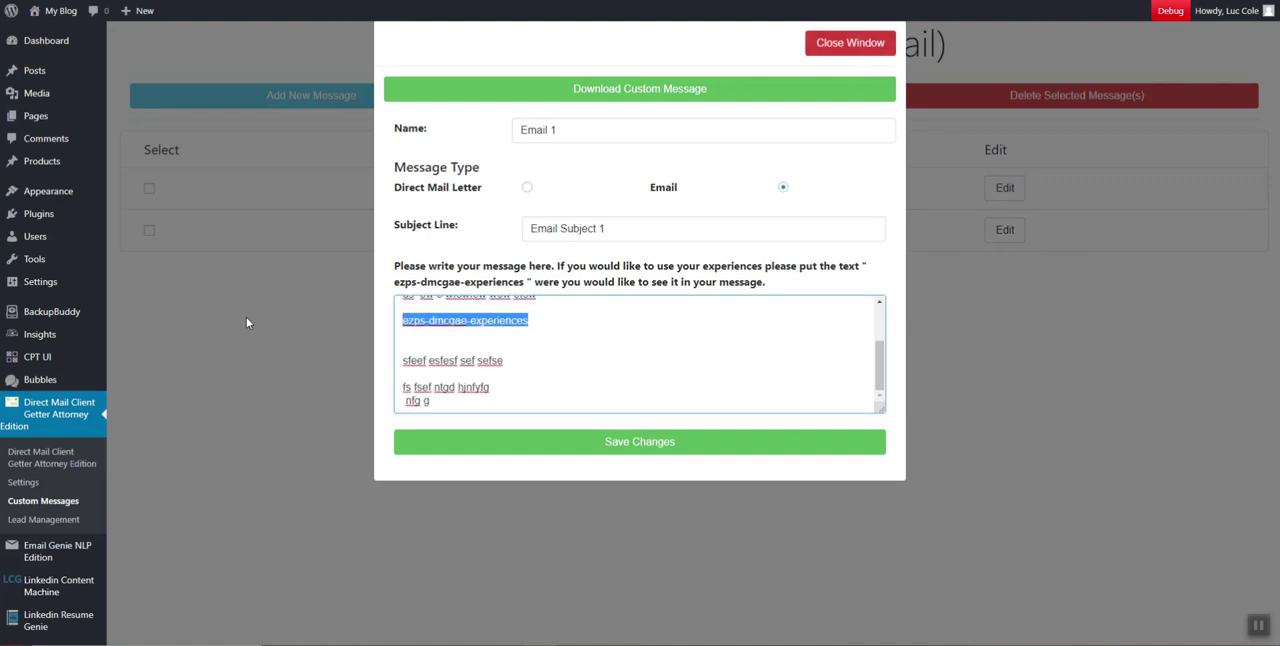
{"action": "left_click", "coordinate": [46, 485]}
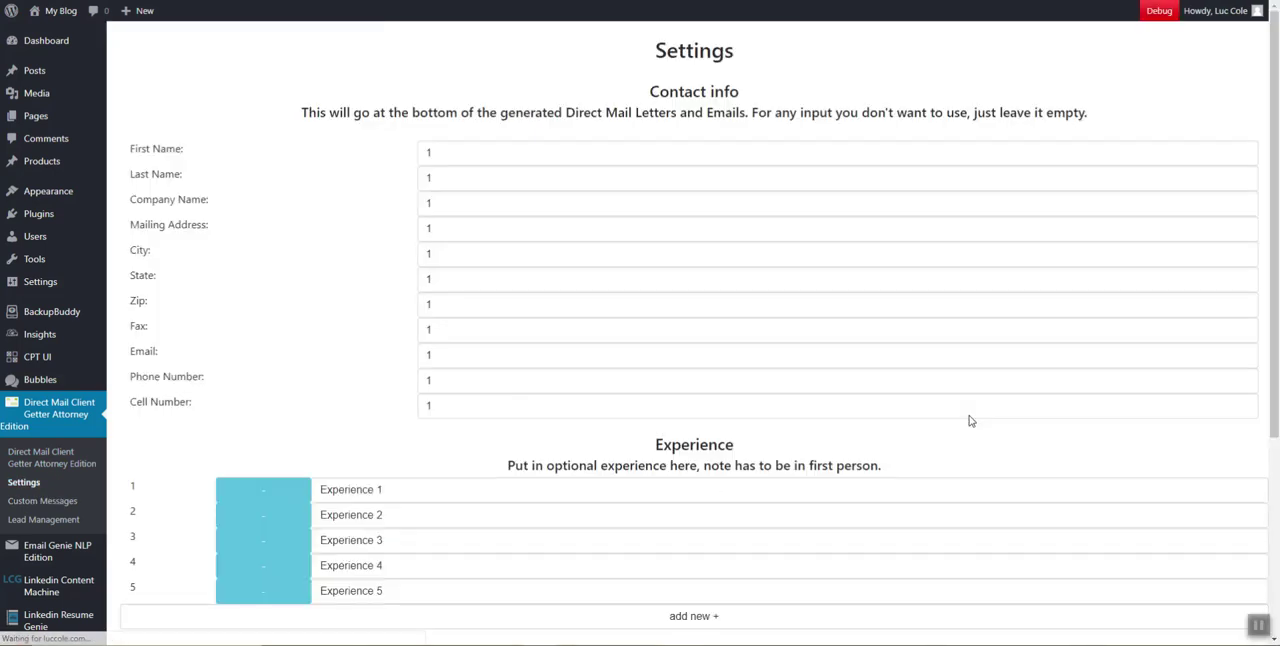
{"action": "left_click", "coordinate": [41, 521]}
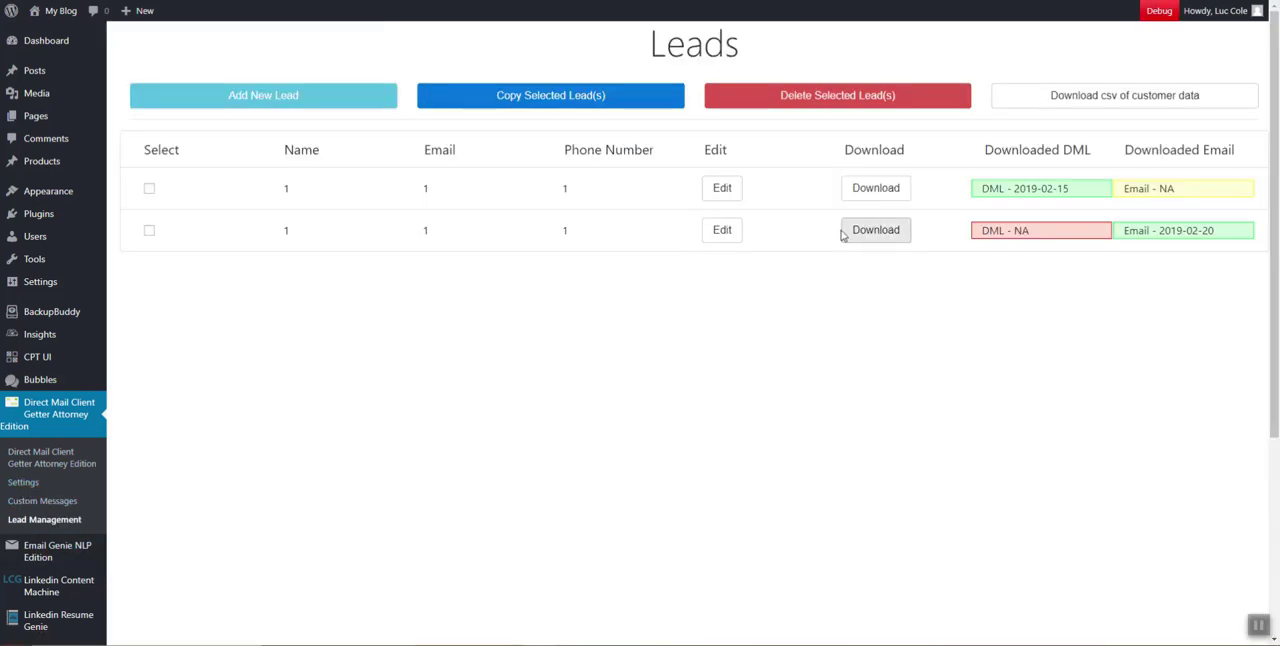